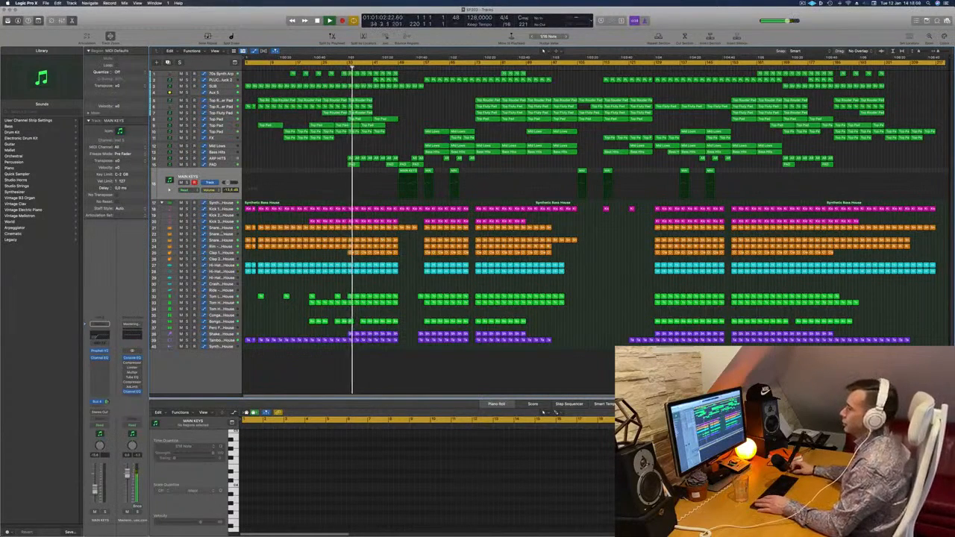
Step: Select the Kick 3 track and clear its region selection, then audition the Aux 5 track in solo and unsolo it
{"action": "left_click", "coordinate": [221, 222]}
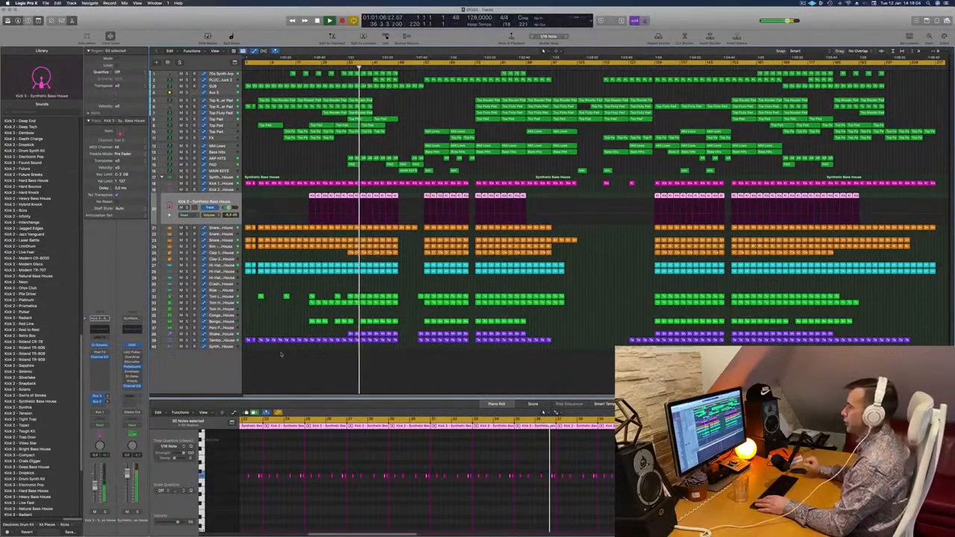
{"action": "left_click", "coordinate": [281, 354]}
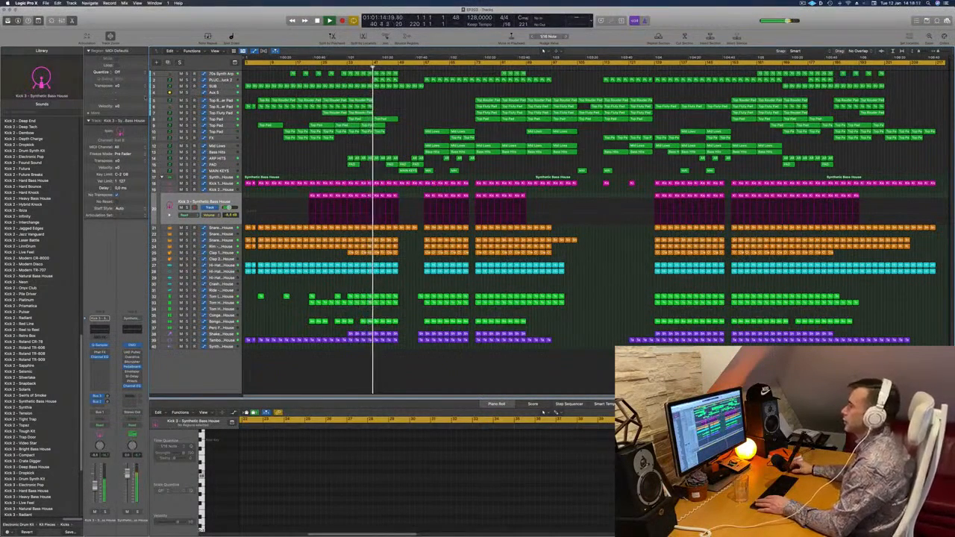
{"action": "left_click", "coordinate": [172, 93]}
{"action": "left_click", "coordinate": [187, 105]}
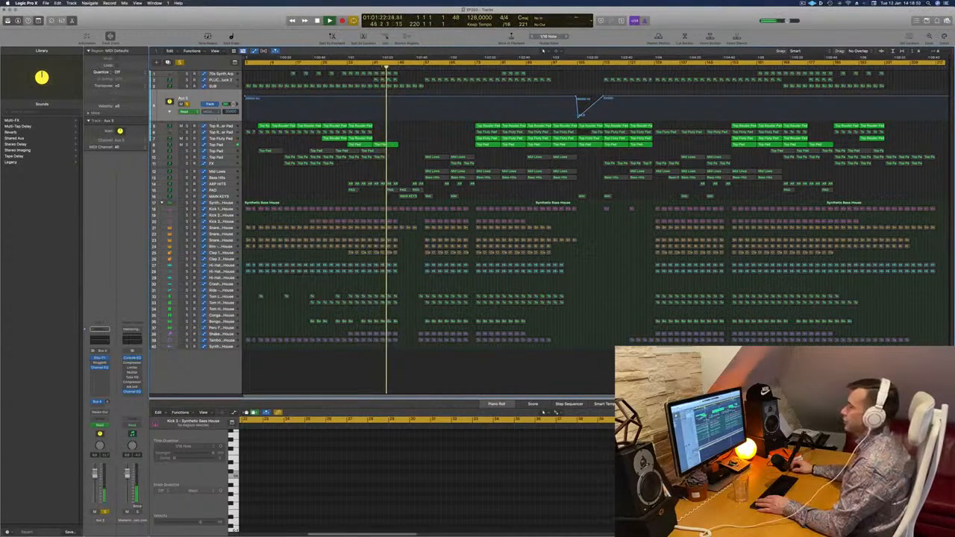
{"action": "left_click", "coordinate": [187, 105]}
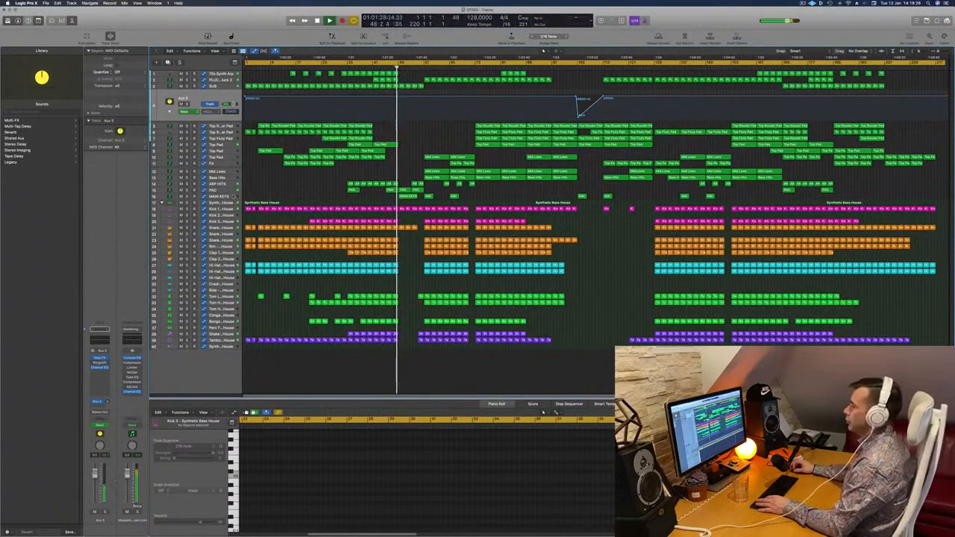
Step: Open the MAIN KEYS track's Prophet instrument window, move it clear of the regions, and close it
{"action": "left_click", "coordinate": [265, 193]}
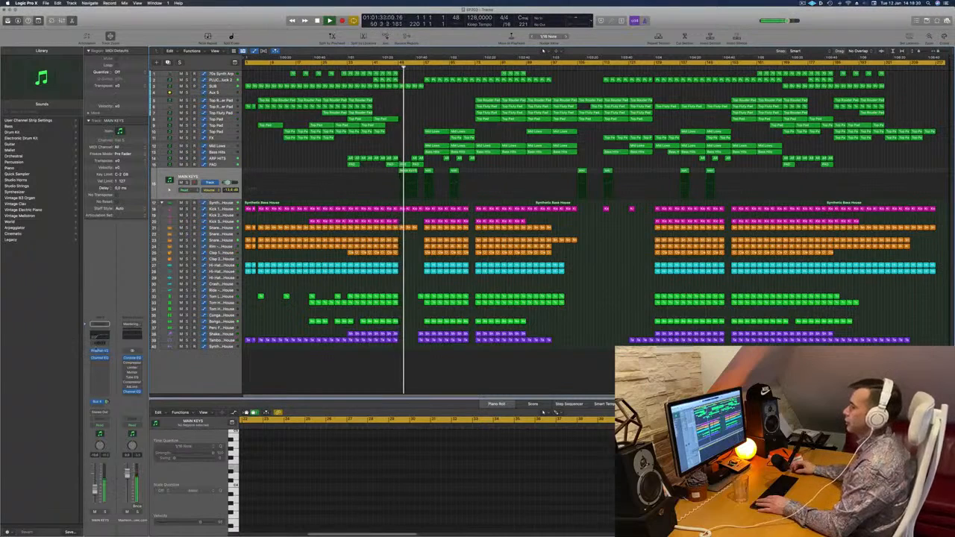
{"action": "left_click", "coordinate": [98, 351]}
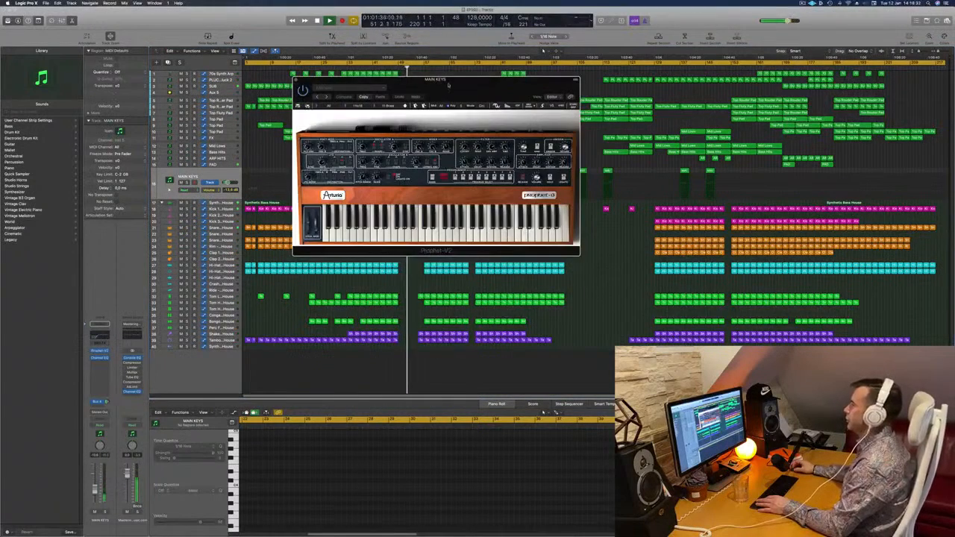
{"action": "left_click_drag", "start_coordinate": [448, 85], "coordinate": [664, 202]}
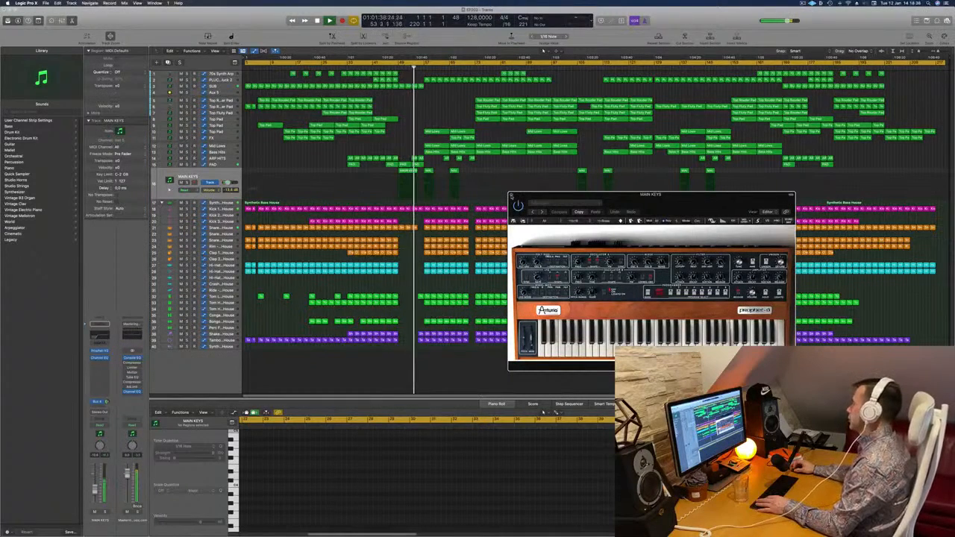
{"action": "left_click", "coordinate": [511, 196]}
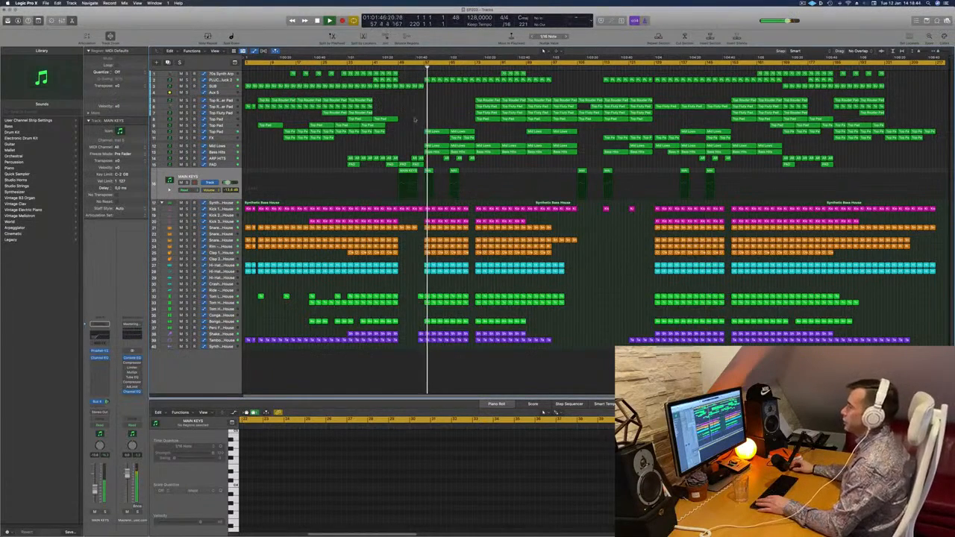
Step: Audition the Mid Lows and Bass Hits tracks by toggling their solo, then clear the region selection
{"action": "left_click", "coordinate": [191, 145]}
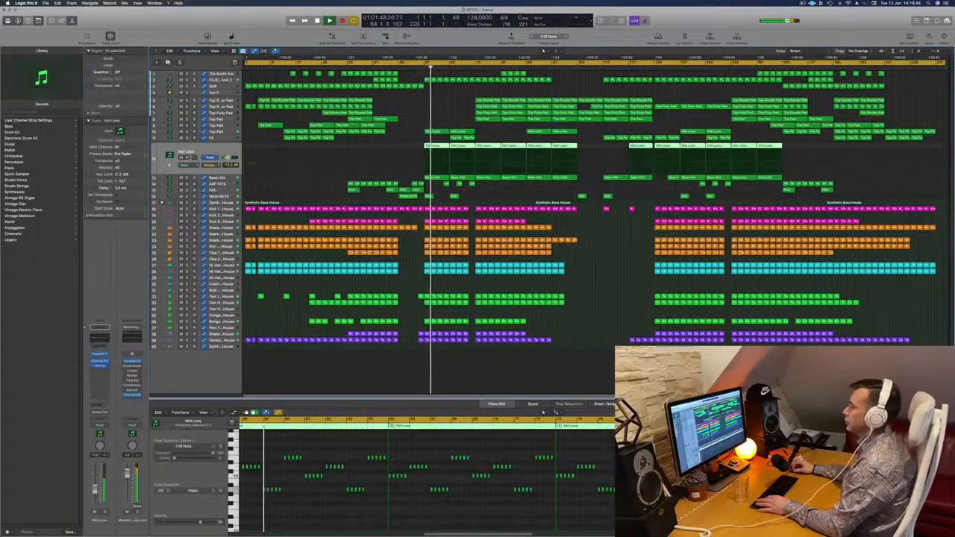
{"action": "key", "text": "ctrl+s"}
{"action": "left_click", "coordinate": [187, 157]}
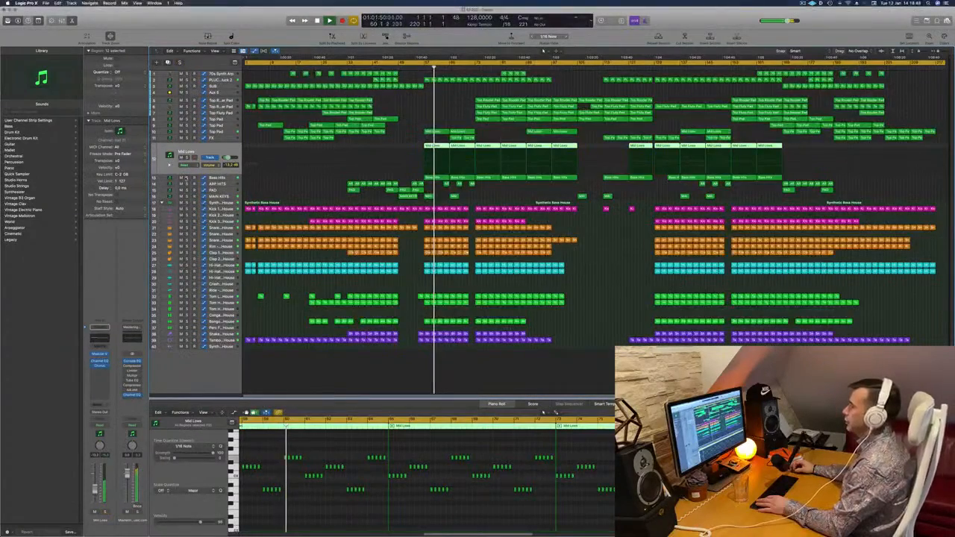
{"action": "left_click", "coordinate": [187, 178]}
{"action": "key", "text": "ctrl+s"}
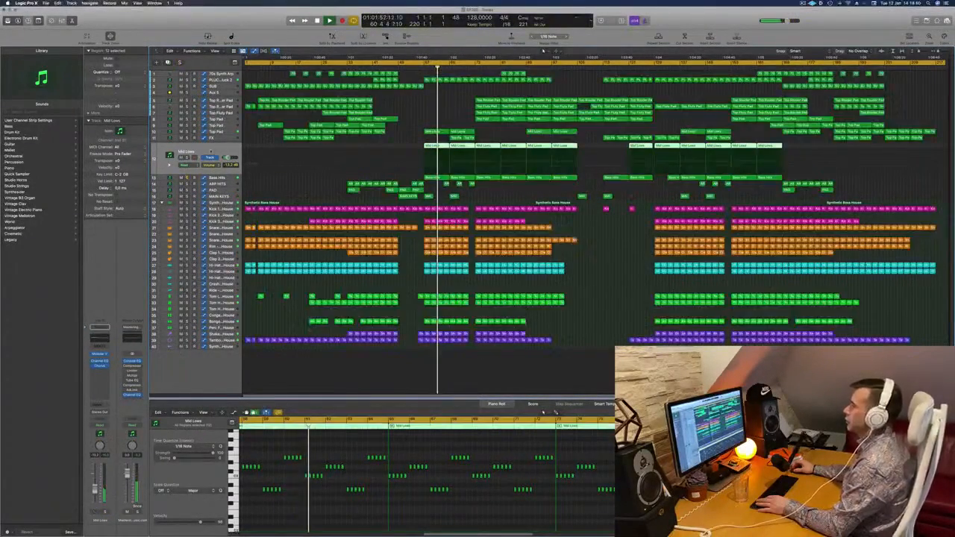
{"action": "left_click", "coordinate": [453, 112]}
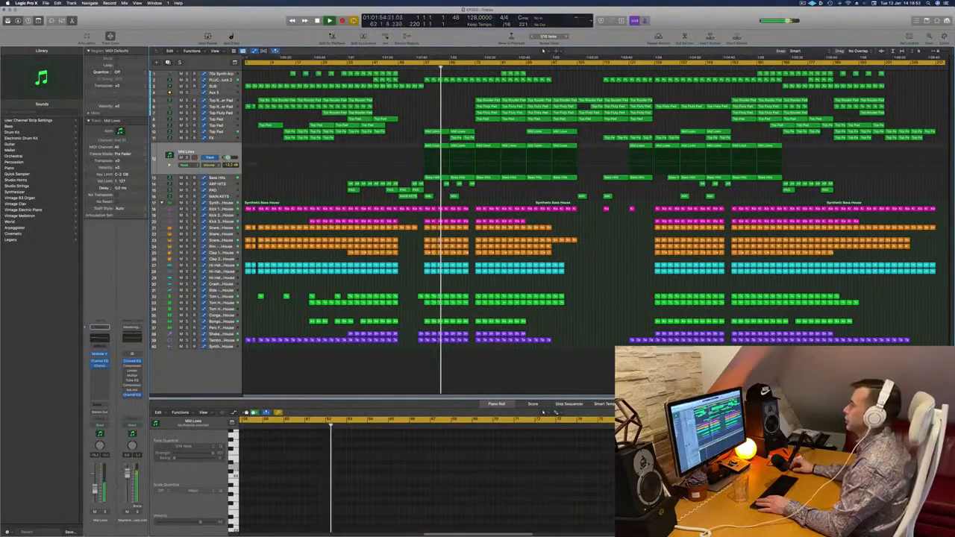
Step: Show the PLUCK - Progressive Pluck 2 track's automation, toggle its solo, and deselect its regions
{"action": "left_click", "coordinate": [221, 79]}
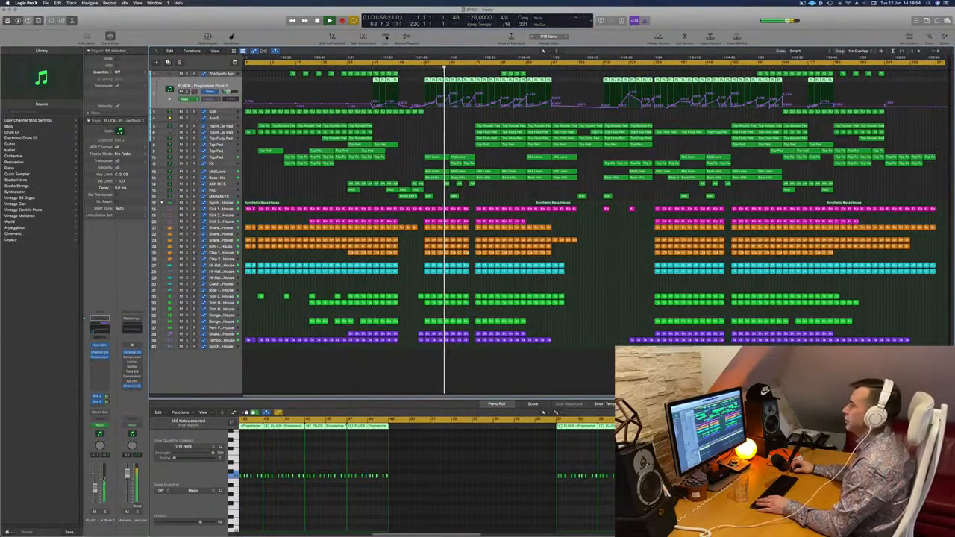
{"action": "left_click", "coordinate": [188, 92]}
{"action": "key", "text": "ctrl+s"}
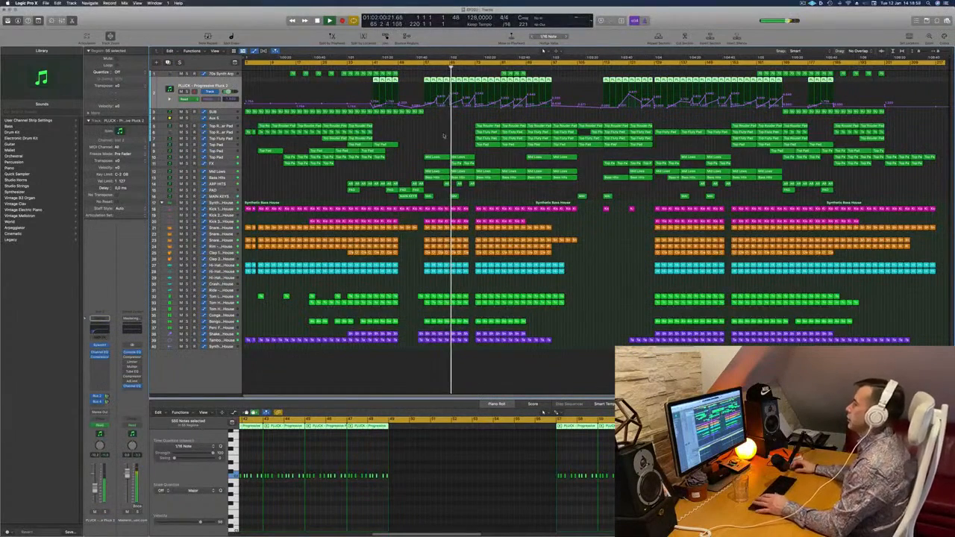
{"action": "left_click", "coordinate": [418, 137]}
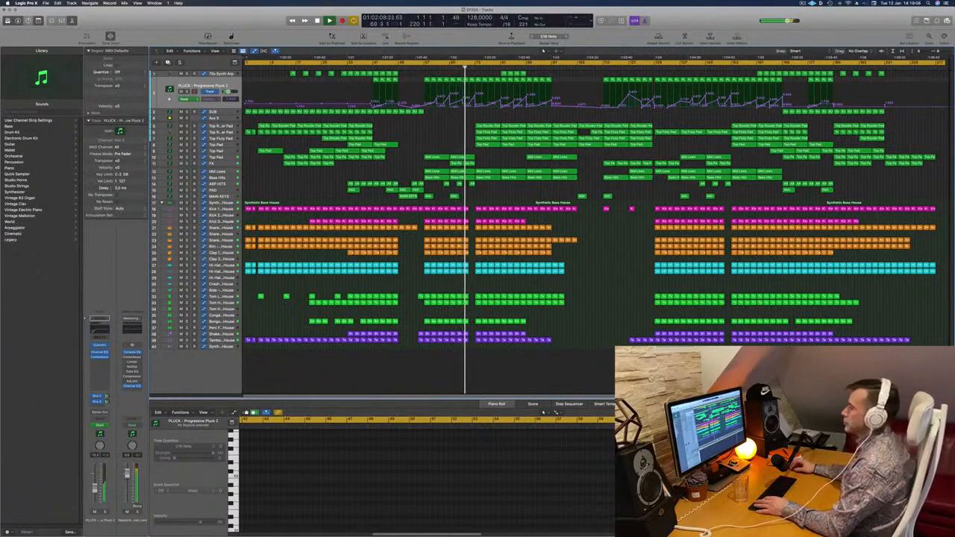
Step: Select the Snare 1 and Rim tracks in turn, then toggle solo on the Clap 1 track
{"action": "left_click", "coordinate": [230, 229]}
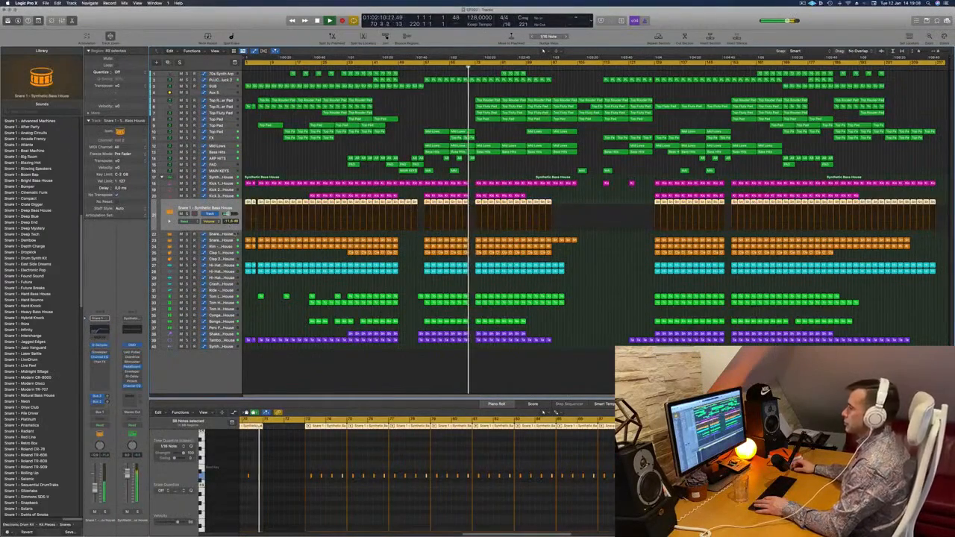
{"action": "left_click", "coordinate": [225, 247]}
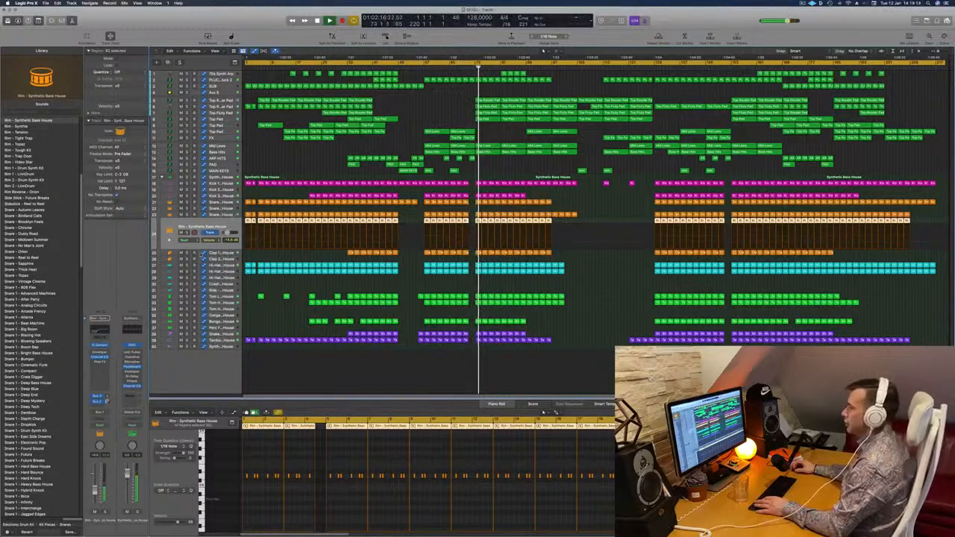
{"action": "left_click", "coordinate": [187, 254]}
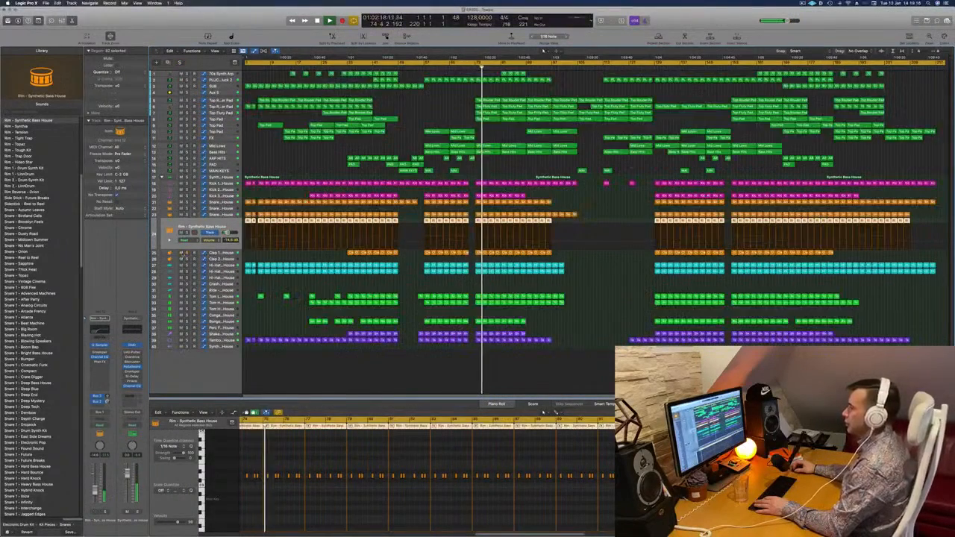
{"action": "left_click", "coordinate": [187, 255]}
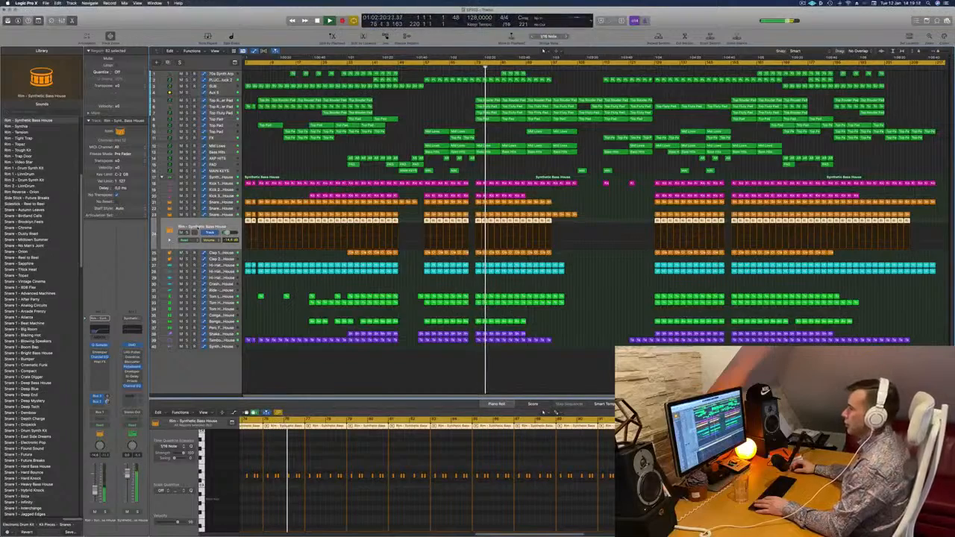
Step: Audition the Snare 3 track by toggling its solo and then its mute on and off
{"action": "key", "text": "Up"}
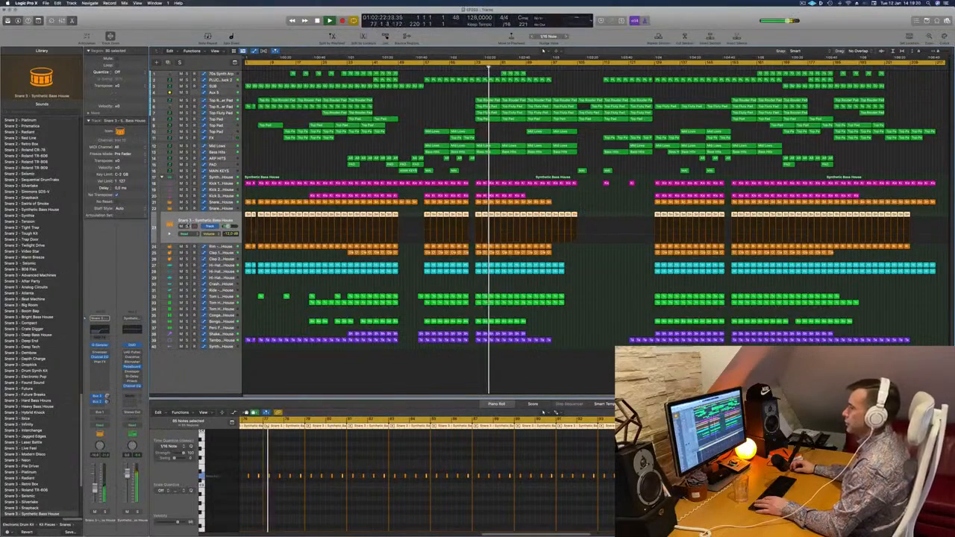
{"action": "key", "text": "s"}
{"action": "key", "text": "s"}
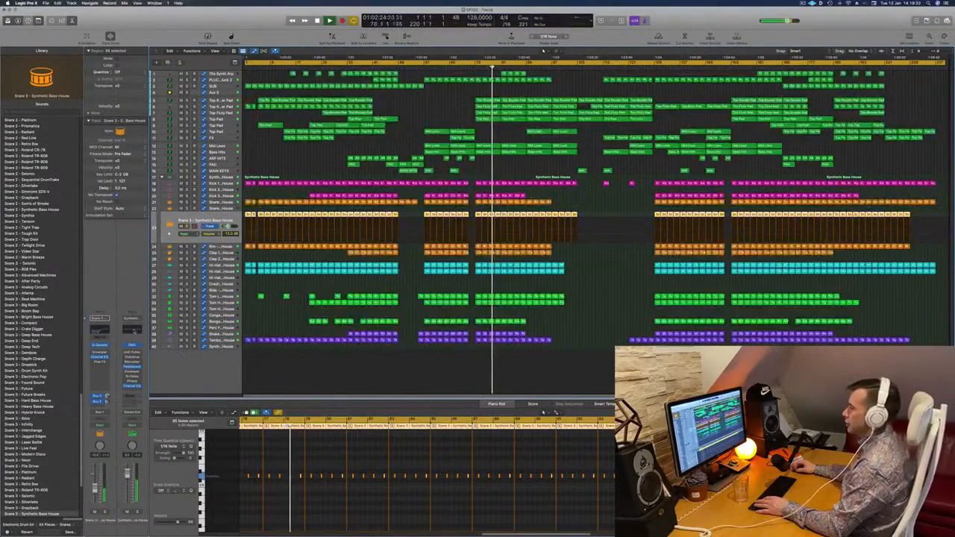
{"action": "key", "text": "m"}
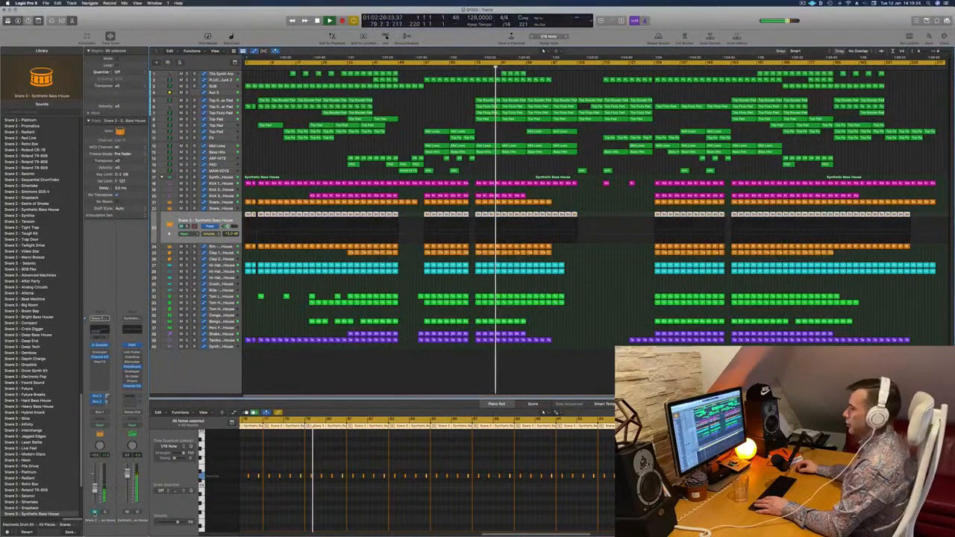
{"action": "key", "text": "m"}
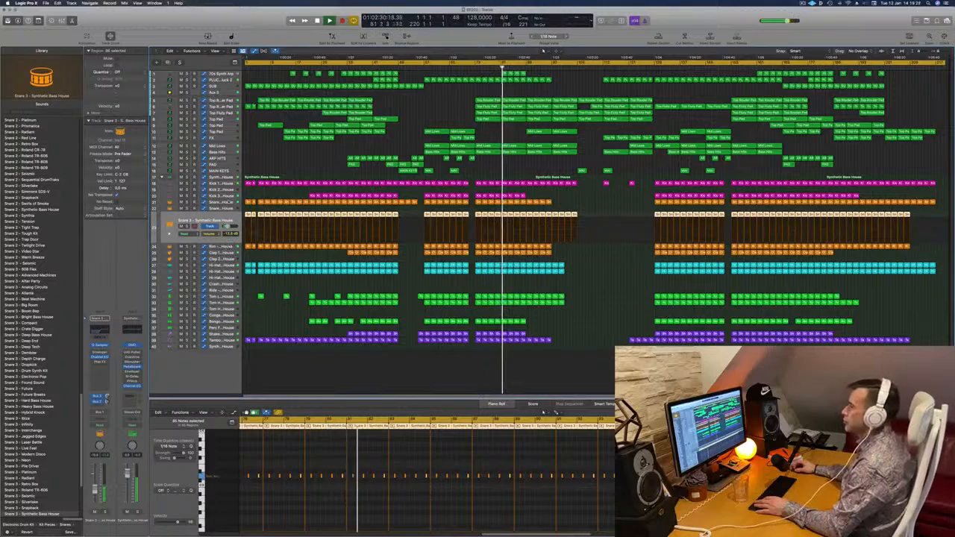
Step: Select the Snare 1 track, jump playback to near bar 105, and clear the region selection
{"action": "key", "text": "Up"}
{"action": "key", "text": "Up"}
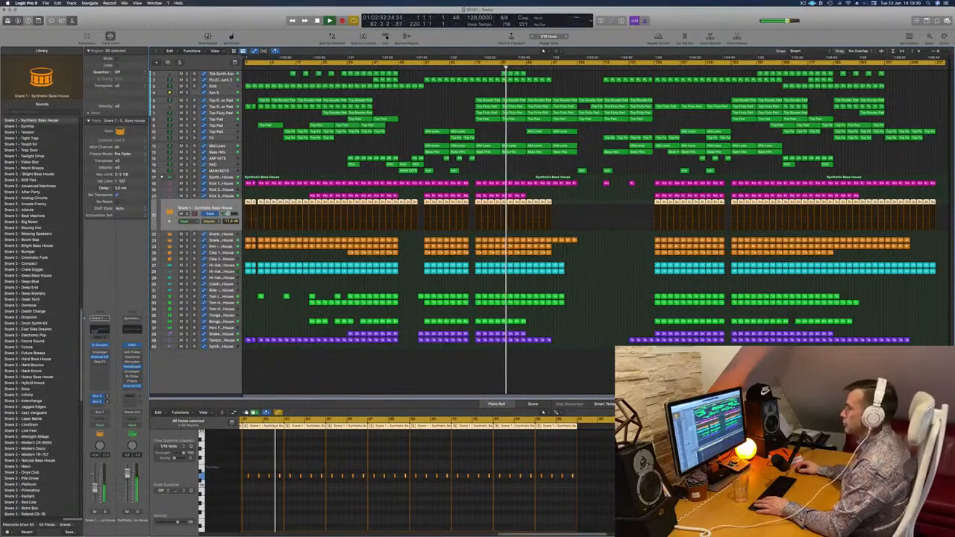
{"action": "left_click", "coordinate": [575, 67]}
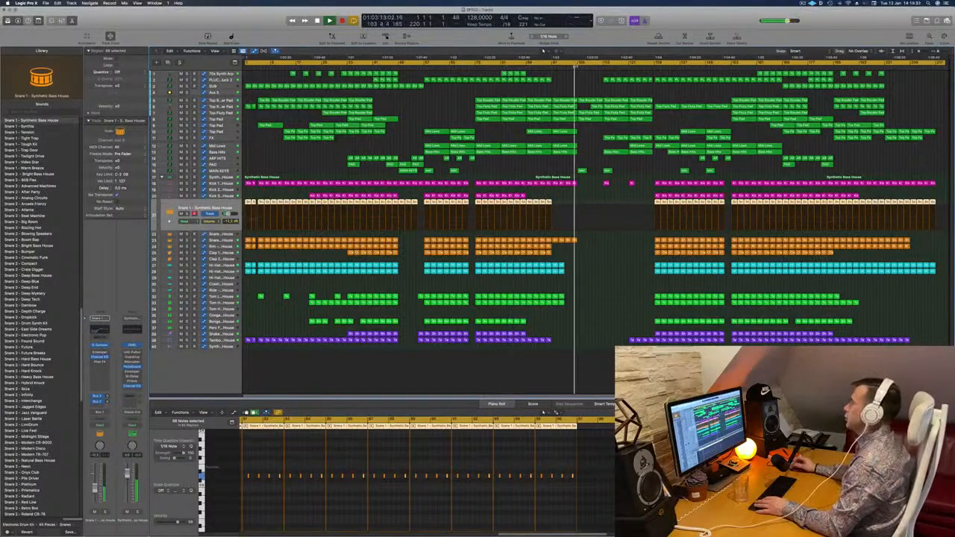
{"action": "left_click", "coordinate": [589, 256]}
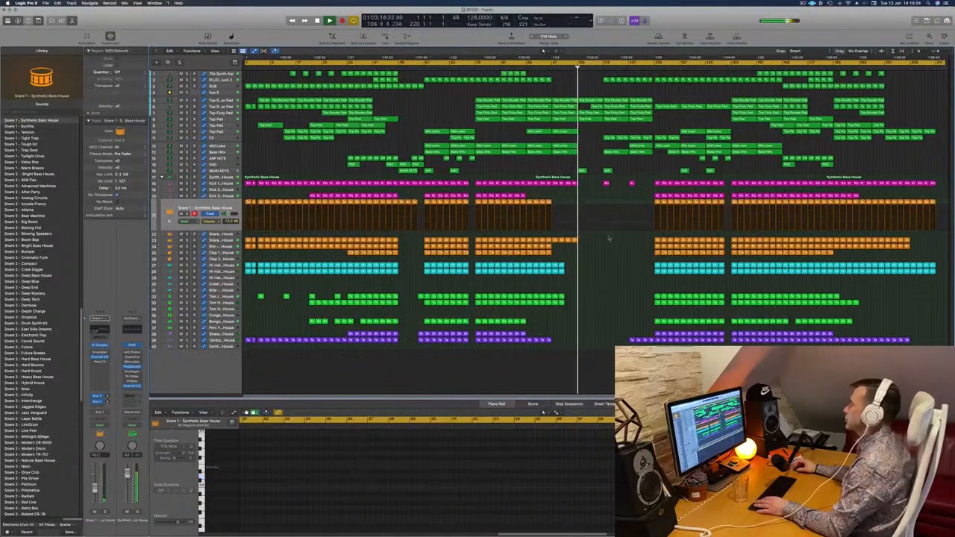
Step: Select the Aux 5 track, check its automation mode choices, and expand its additional automation lane
{"action": "left_click", "coordinate": [215, 92]}
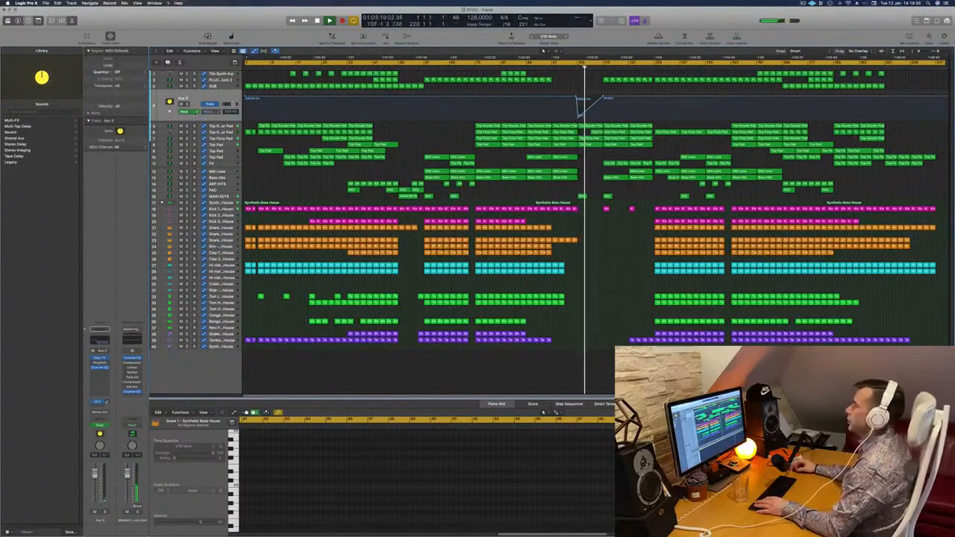
{"action": "left_click", "coordinate": [184, 111]}
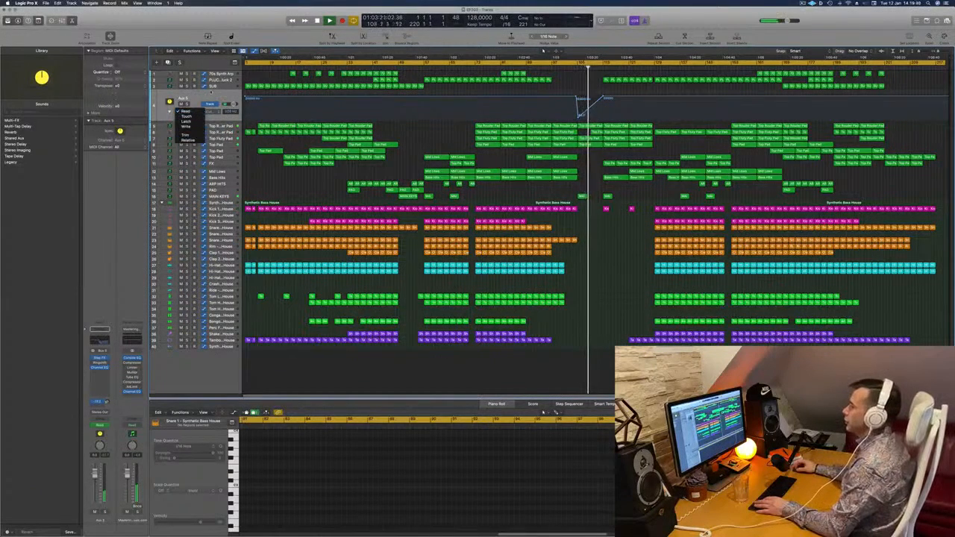
{"action": "left_click", "coordinate": [193, 141]}
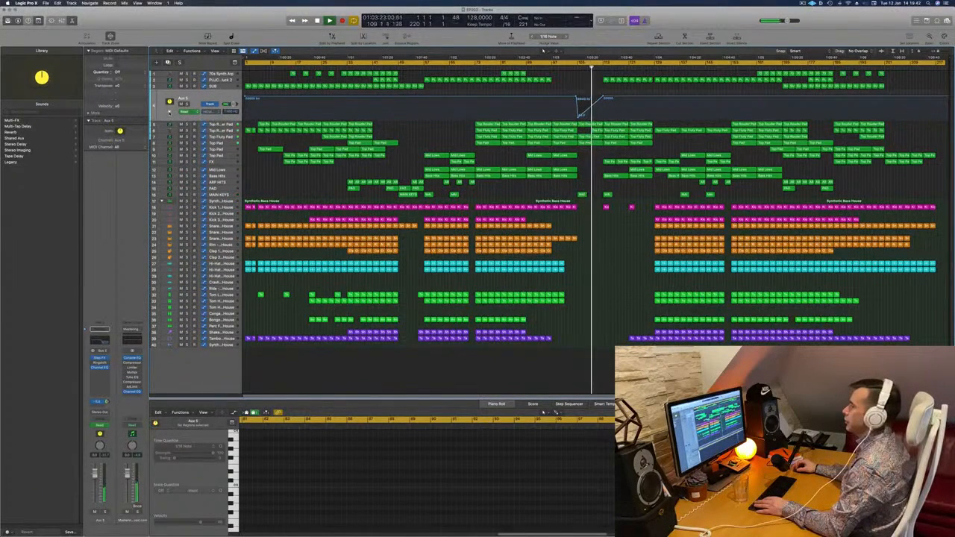
{"action": "left_click", "coordinate": [170, 111]}
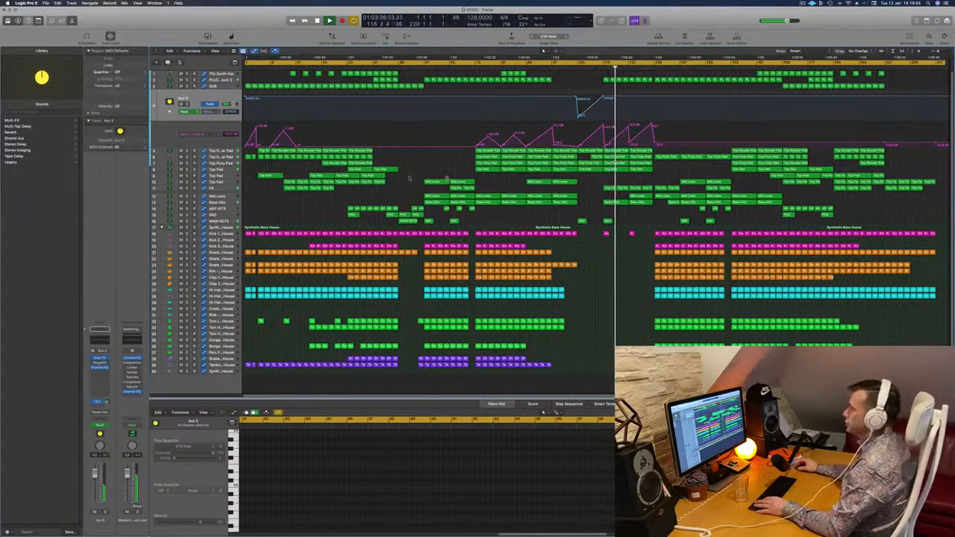
Step: Show the FX track's automation curves and deselect its regions
{"action": "left_click", "coordinate": [224, 187]}
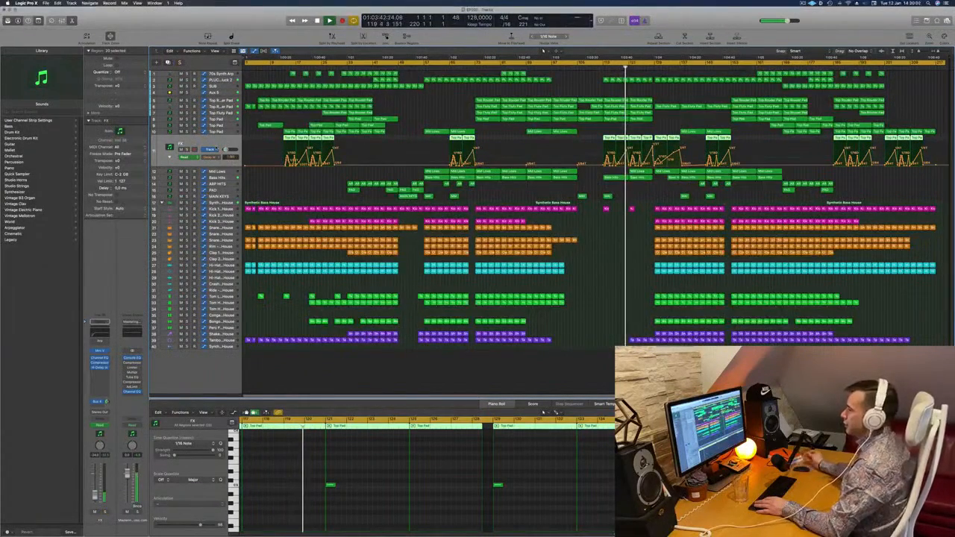
{"action": "left_click", "coordinate": [587, 302]}
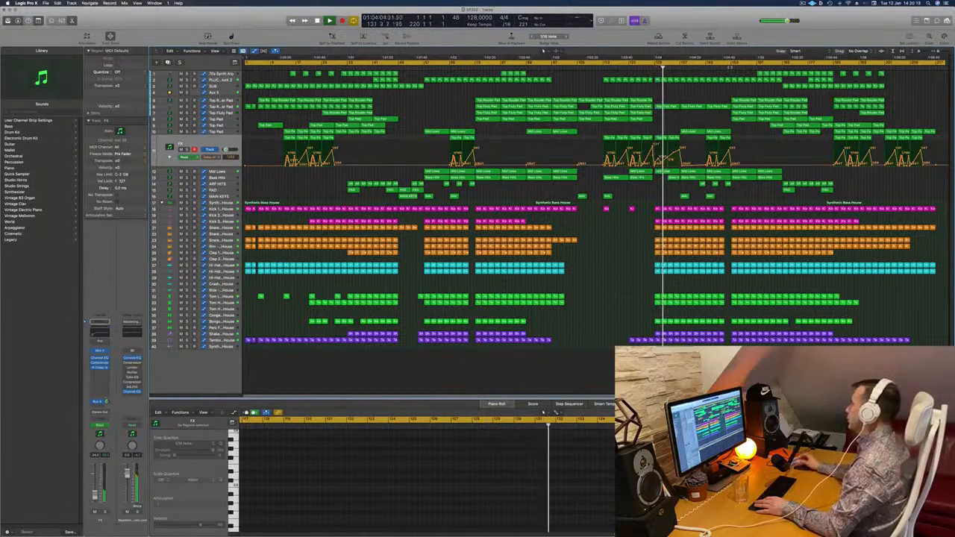
Step: Jump playback to near bar 153 and expand the additional automation lane of the Aux 5 track again
{"action": "left_click", "coordinate": [731, 67]}
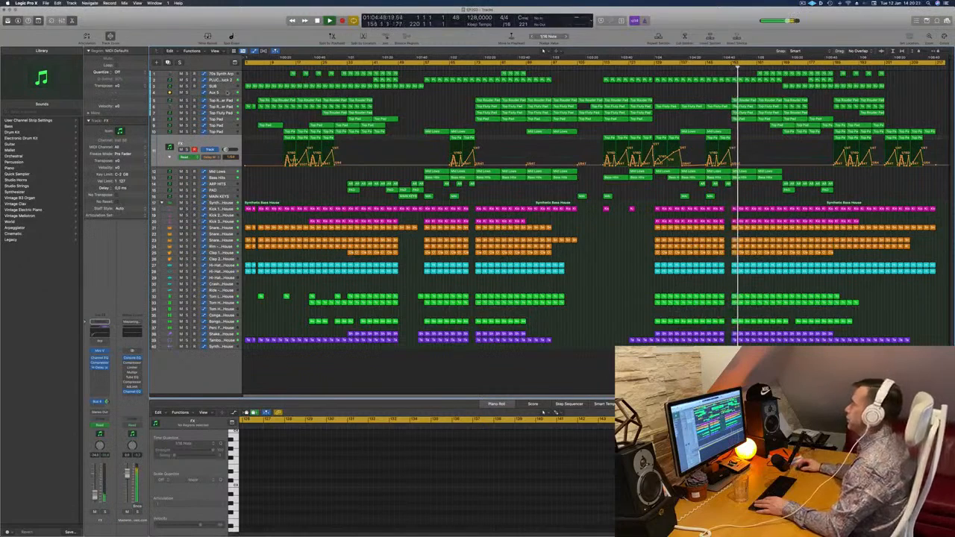
{"action": "left_click", "coordinate": [757, 93]}
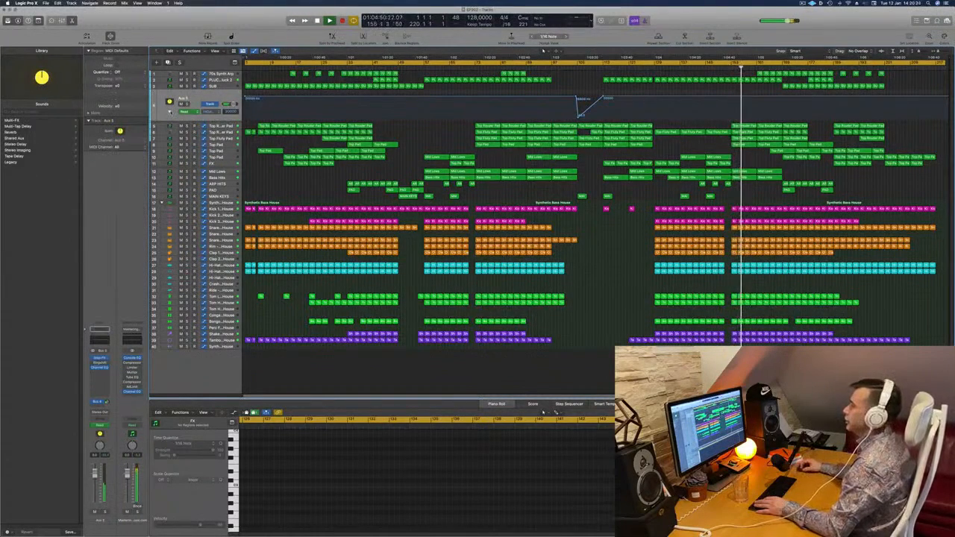
{"action": "left_click", "coordinate": [170, 112]}
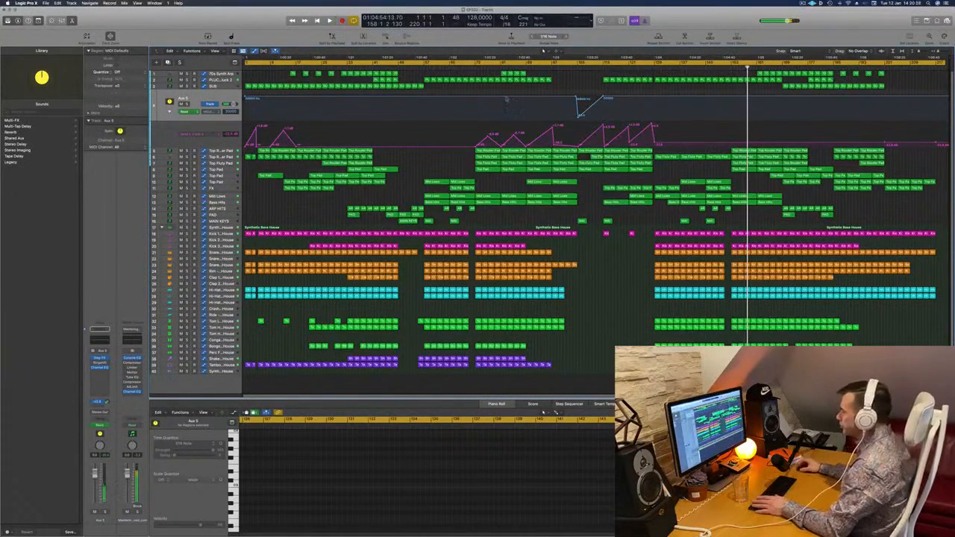
Step: Set the cycle range to bars 1 through 17 and play the arrangement from the beginning
{"action": "left_click", "coordinate": [299, 64]}
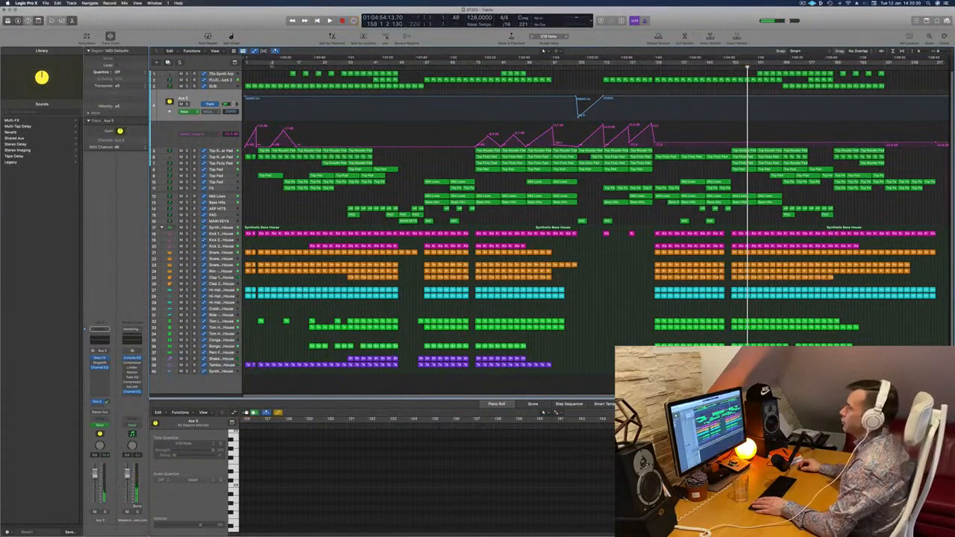
{"action": "left_click_drag", "start_coordinate": [299, 63], "coordinate": [250, 65]}
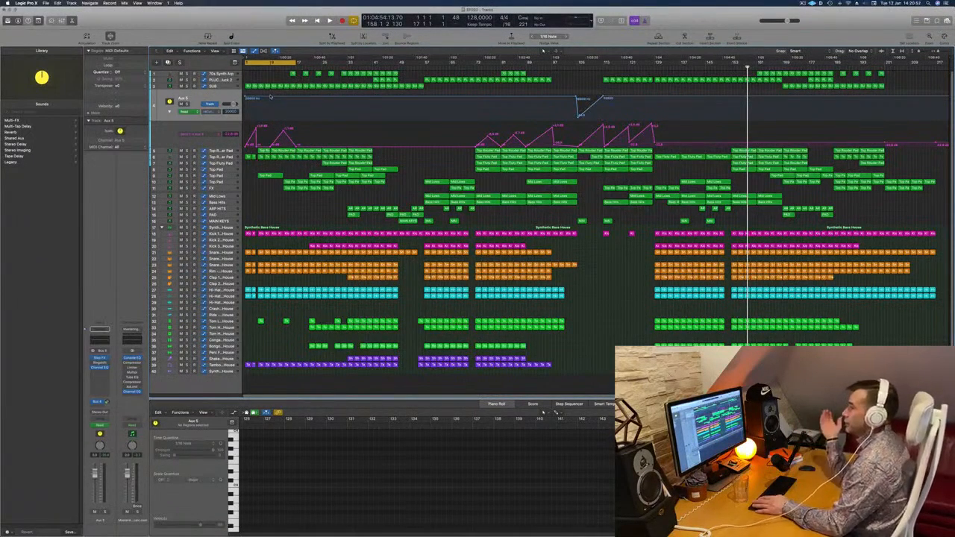
{"action": "key", "text": "Return"}
{"action": "key", "text": "space"}
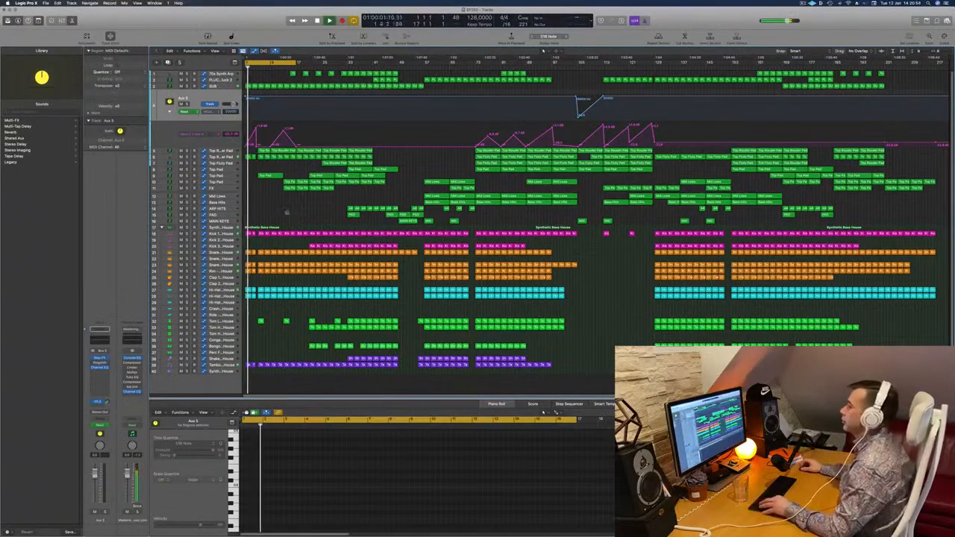
{"action": "key", "text": "super+Right"}
{"action": "key", "text": "super+Right"}
{"action": "key", "text": "super+Right"}
{"action": "key", "text": "super+Right"}
{"action": "key", "text": "super+Right"}
{"action": "key", "text": "super+Right"}
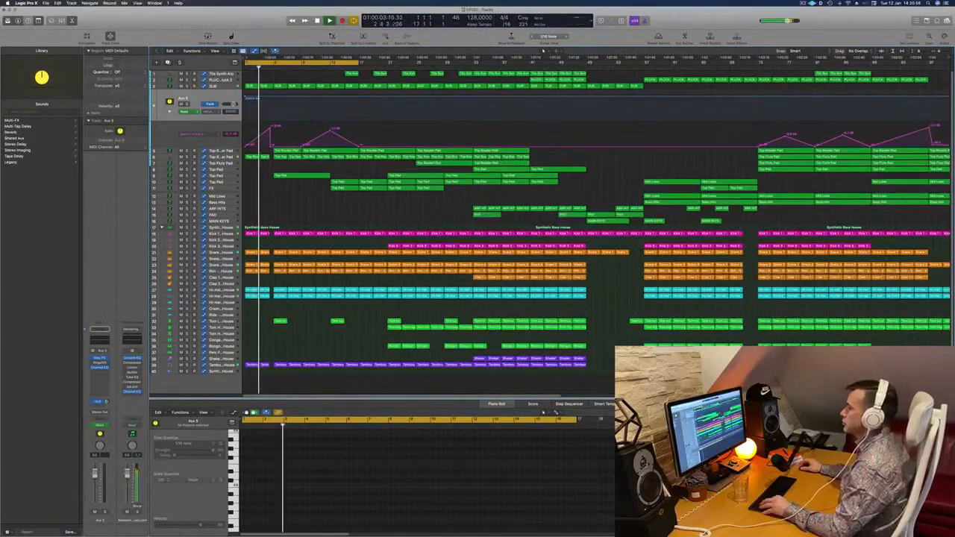
{"action": "key", "text": "super+Left"}
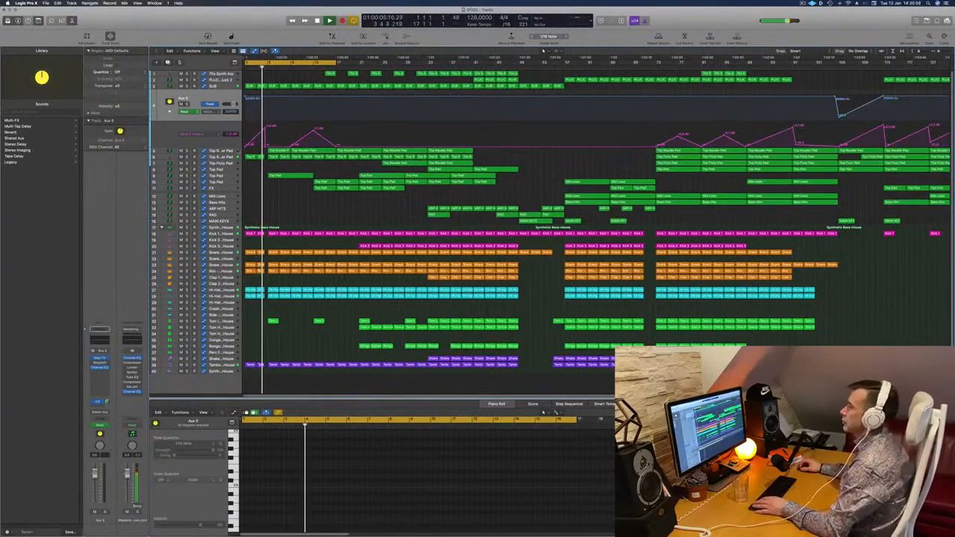
Step: Select the second Top Rouder Pad track, audition it briefly in solo, and deselect its regions
{"action": "key", "text": "Down"}
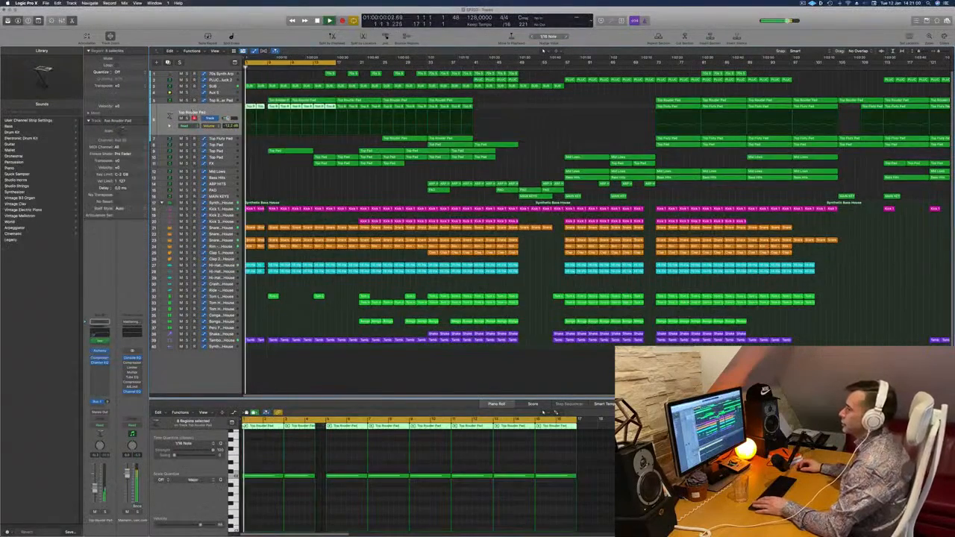
{"action": "key", "text": "s"}
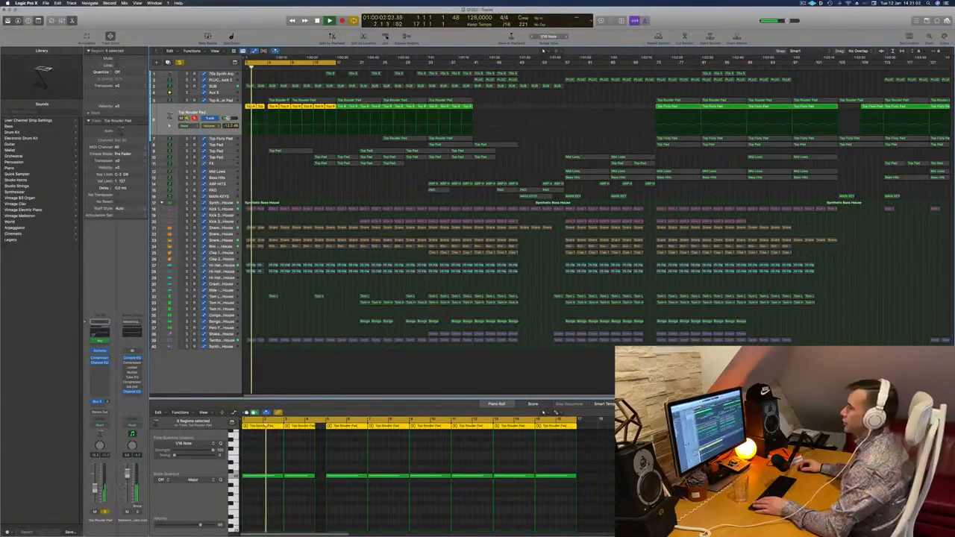
{"action": "key", "text": "Return"}
{"action": "key", "text": "s"}
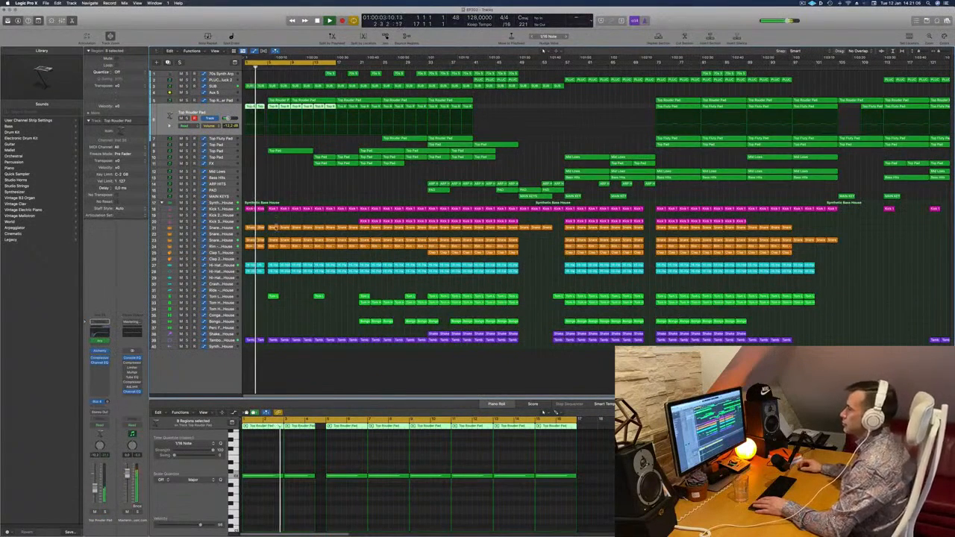
{"action": "left_click", "coordinate": [288, 190]}
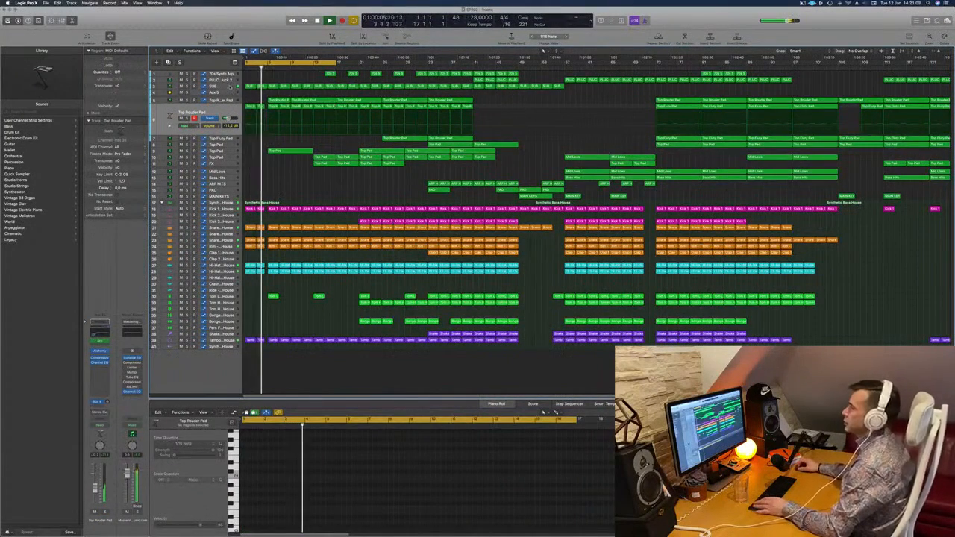
Step: Select the SUB track and briefly audition it in solo before returning to the full mix
{"action": "left_click", "coordinate": [200, 87]}
{"action": "key", "text": "s"}
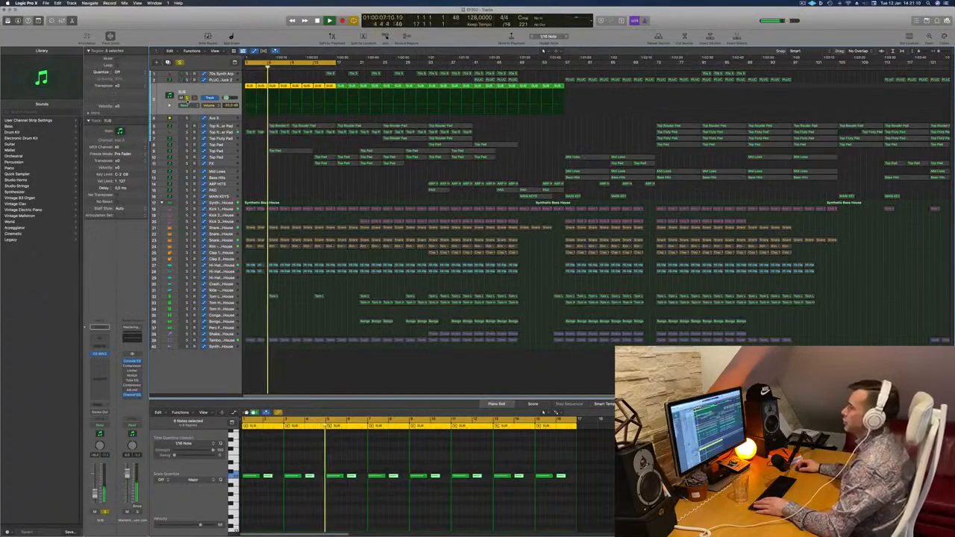
{"action": "key", "text": "s"}
{"action": "key", "text": "super+Left"}
{"action": "key", "text": "super+Left"}
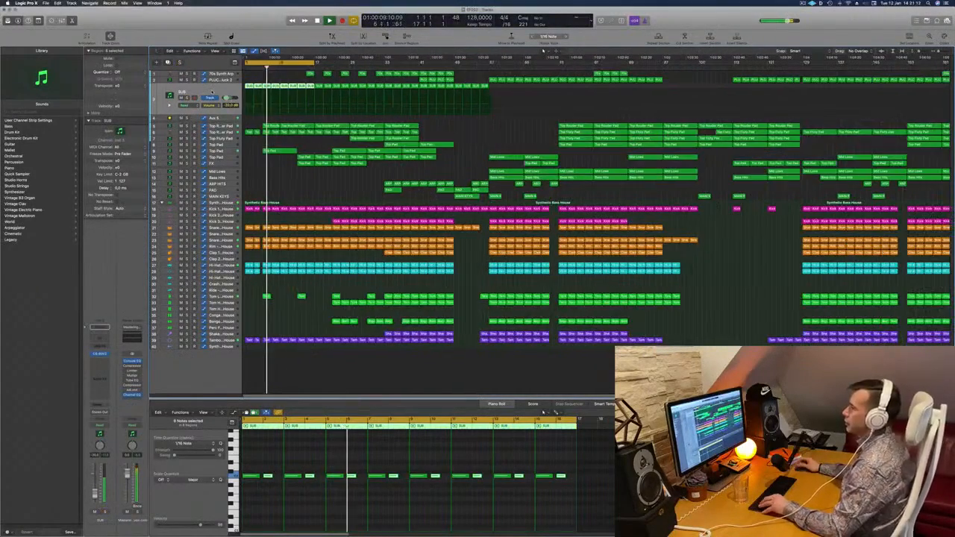
{"action": "key", "text": "super+Left"}
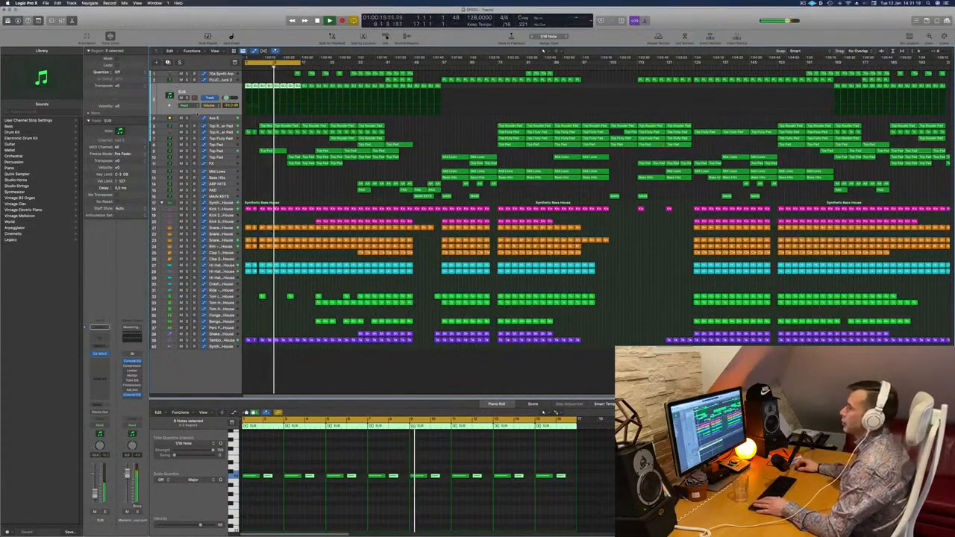
Step: Select the first Top Rouder Pad track briefly, and expand the additional automation lane of the Aux 5 track
{"action": "left_click", "coordinate": [222, 126]}
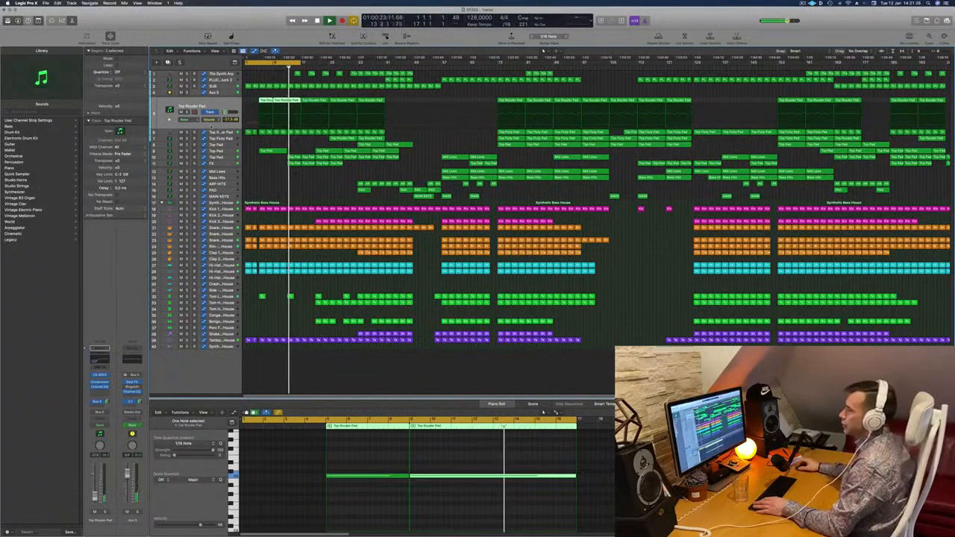
{"action": "left_click", "coordinate": [220, 92]}
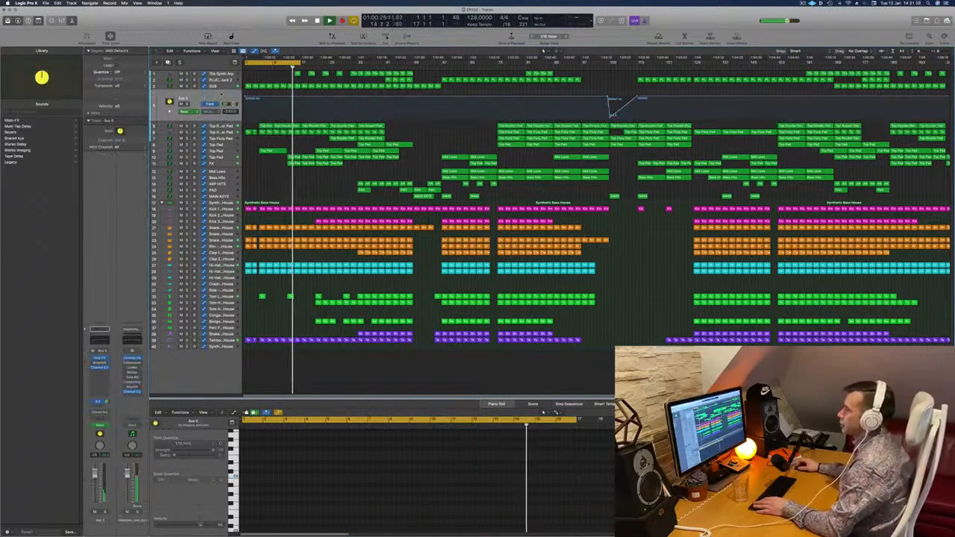
{"action": "left_click", "coordinate": [169, 112]}
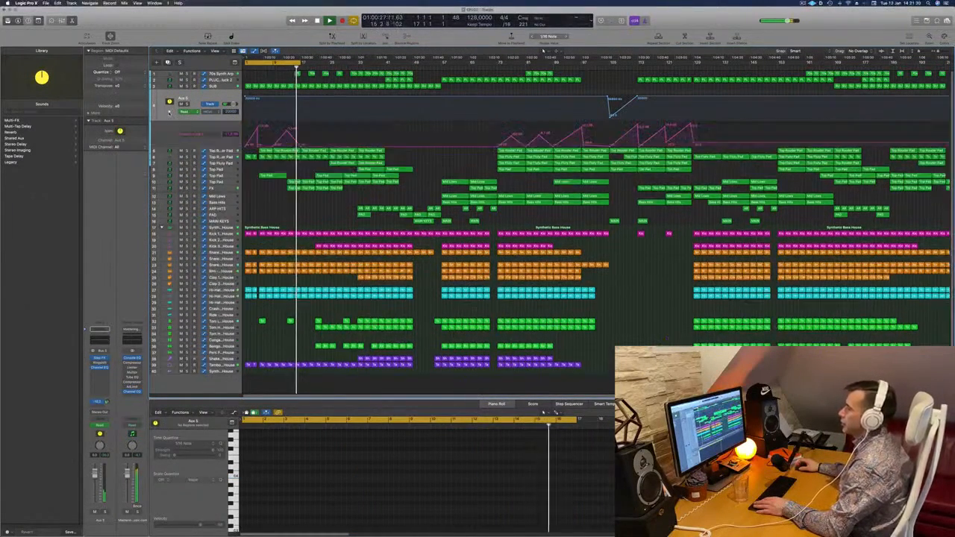
Step: Select the FX track, clear its region selection, and expand its Volume automation lane
{"action": "left_click", "coordinate": [226, 188]}
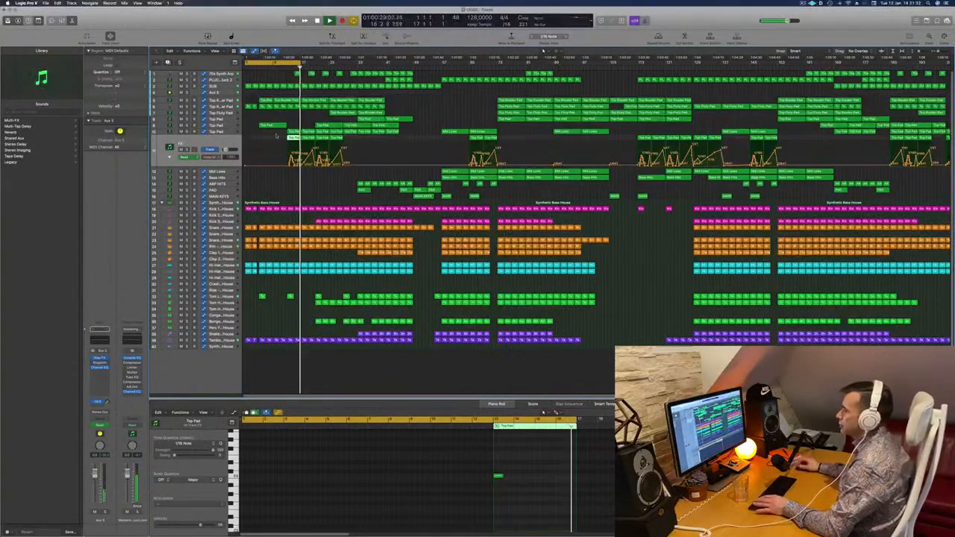
{"action": "left_click", "coordinate": [247, 145]}
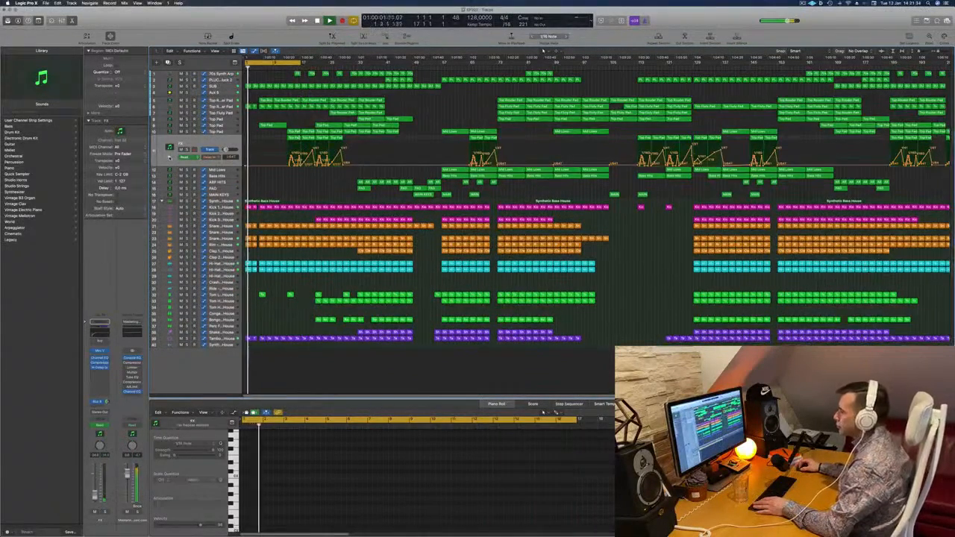
{"action": "left_click", "coordinate": [169, 157]}
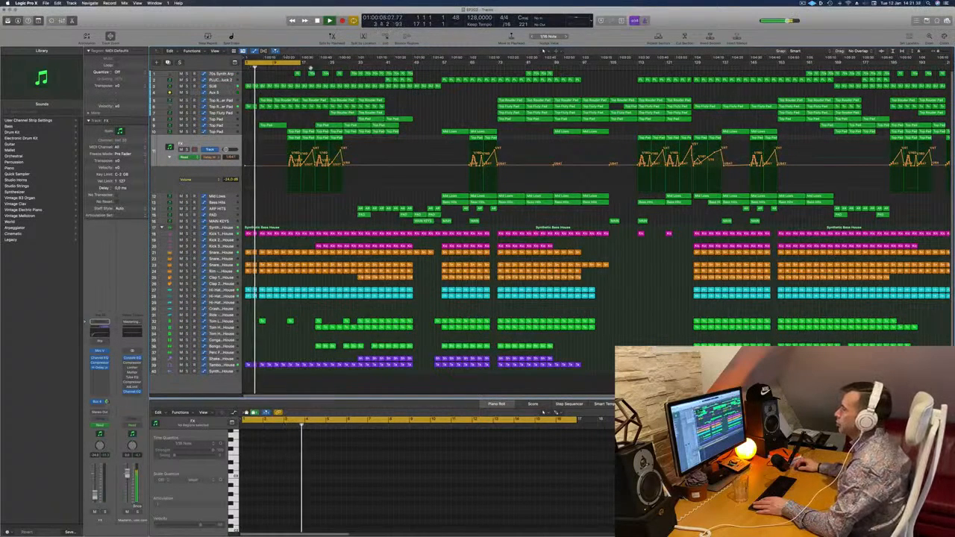
Step: Add volume automation points on the FX track near bars 13 and 17 and pull both down slightly
{"action": "mouse_move", "coordinate": [288, 61]}
{"action": "left_mouse_down"}
{"action": "mouse_move", "coordinate": [332, 68]}
{"action": "mouse_move", "coordinate": [281, 68]}
{"action": "left_mouse_up"}
{"action": "key", "text": "shift+period"}
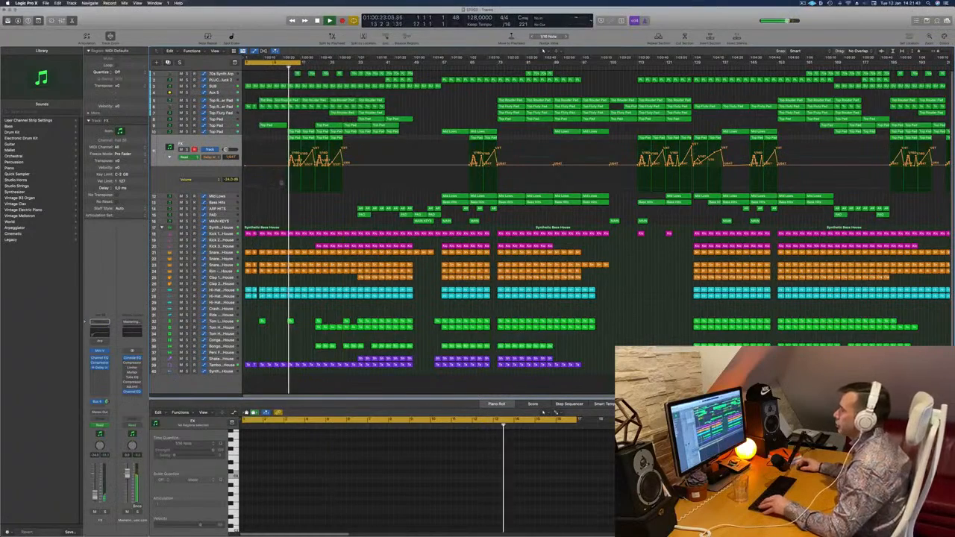
{"action": "key", "text": "super+Right"}
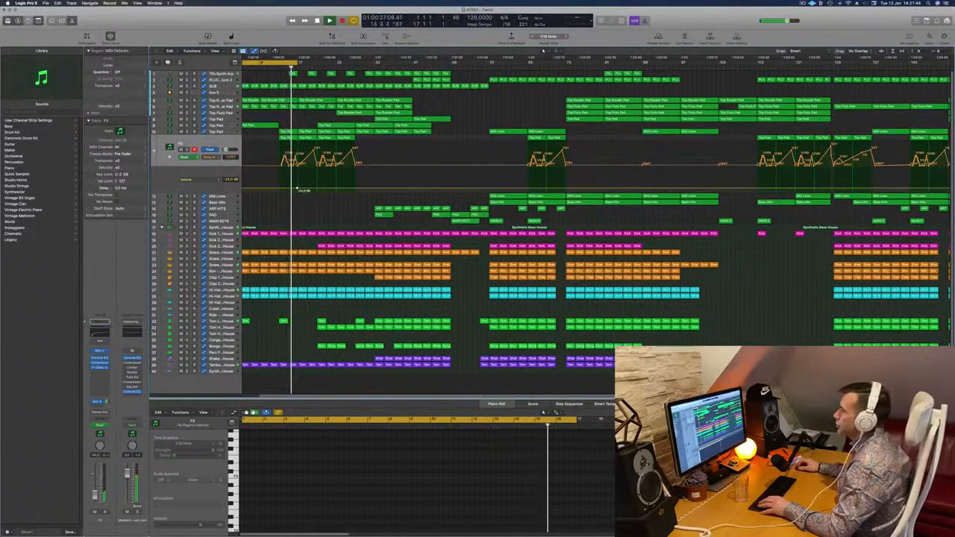
{"action": "left_click", "coordinate": [279, 66]}
{"action": "left_click", "coordinate": [303, 188]}
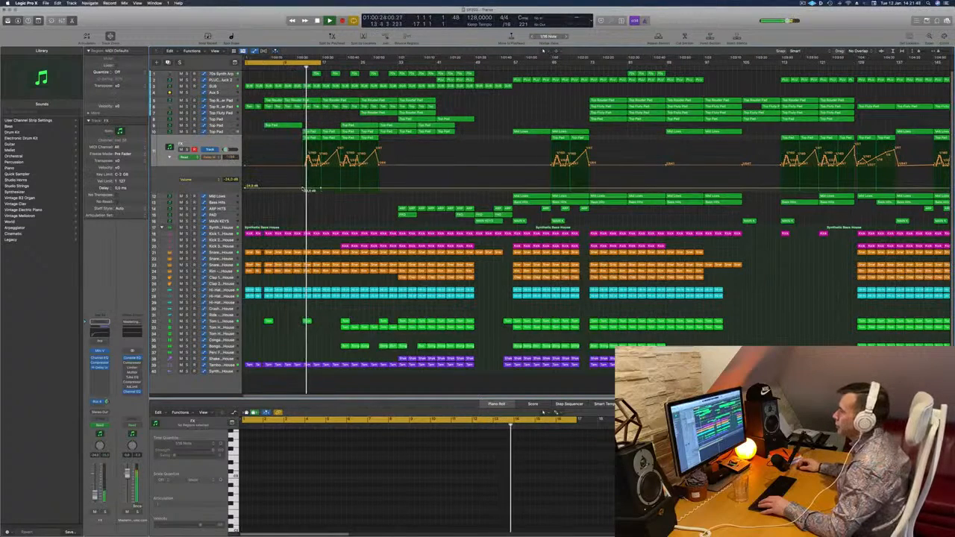
{"action": "left_click_drag", "start_coordinate": [303, 188], "coordinate": [302, 192]}
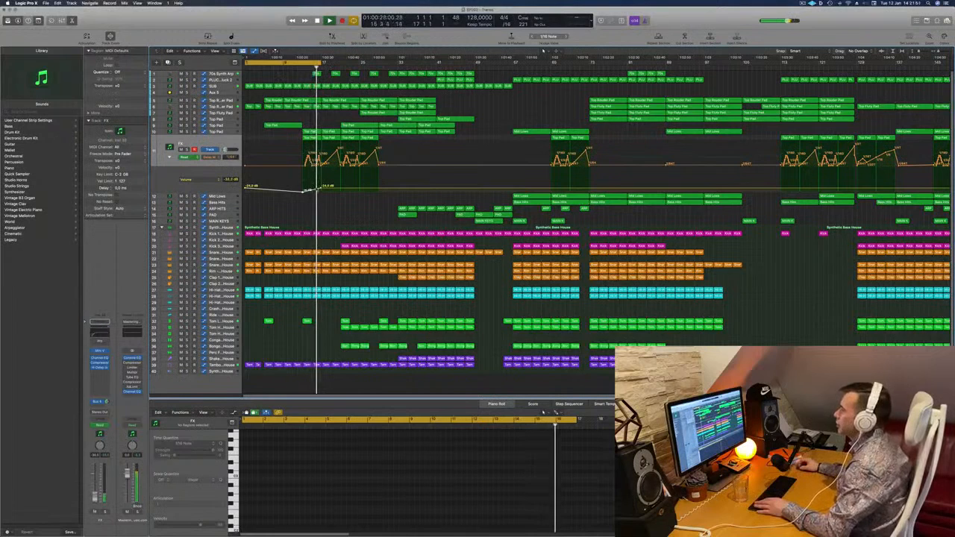
{"action": "left_click_drag", "start_coordinate": [321, 188], "coordinate": [320, 190]}
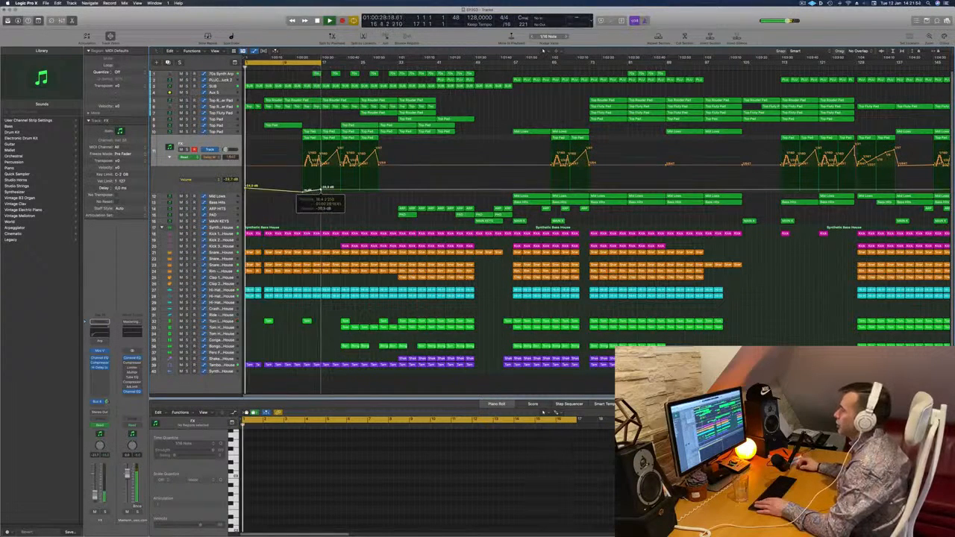
Step: Extend the cycle range to bar 33 and replay the FX section from near bar 12
{"action": "left_click", "coordinate": [303, 68]}
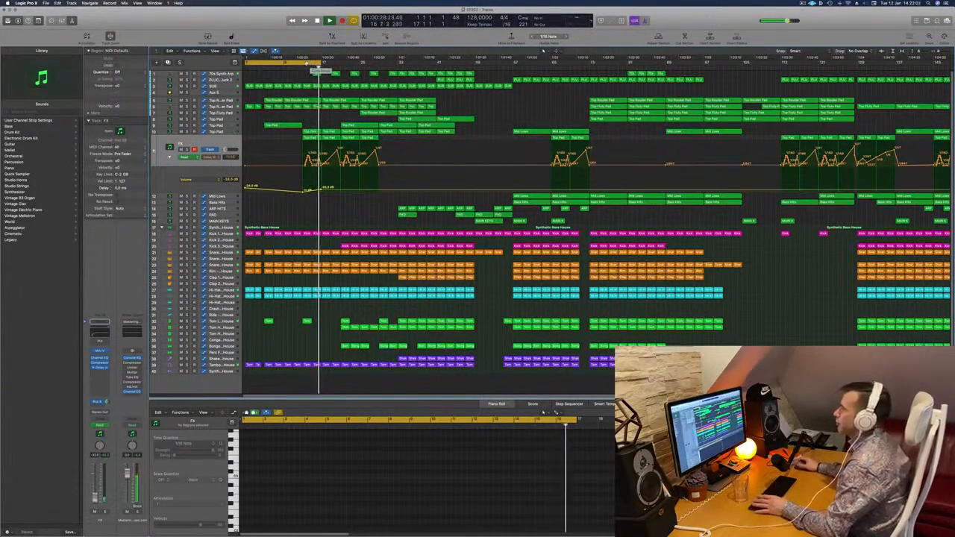
{"action": "key", "text": "Return"}
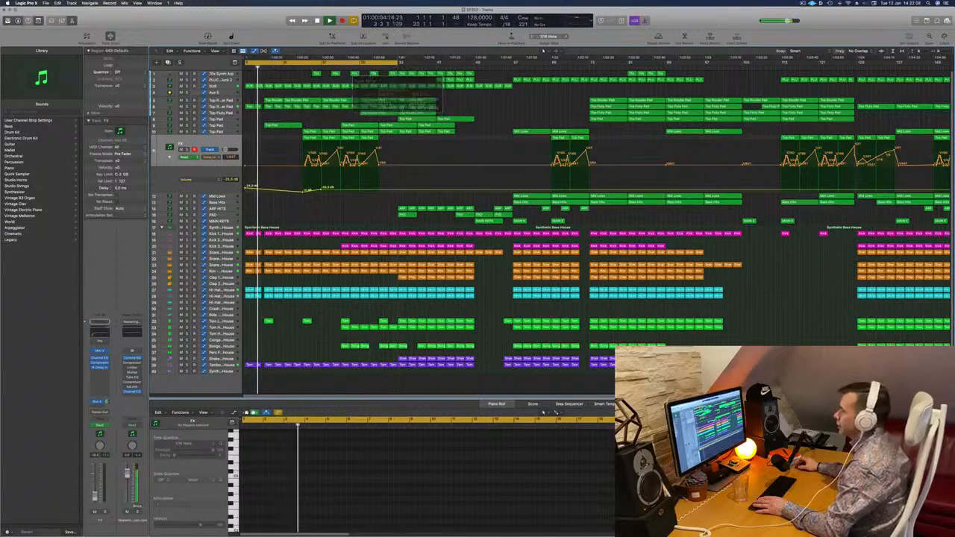
{"action": "left_click", "coordinate": [295, 67]}
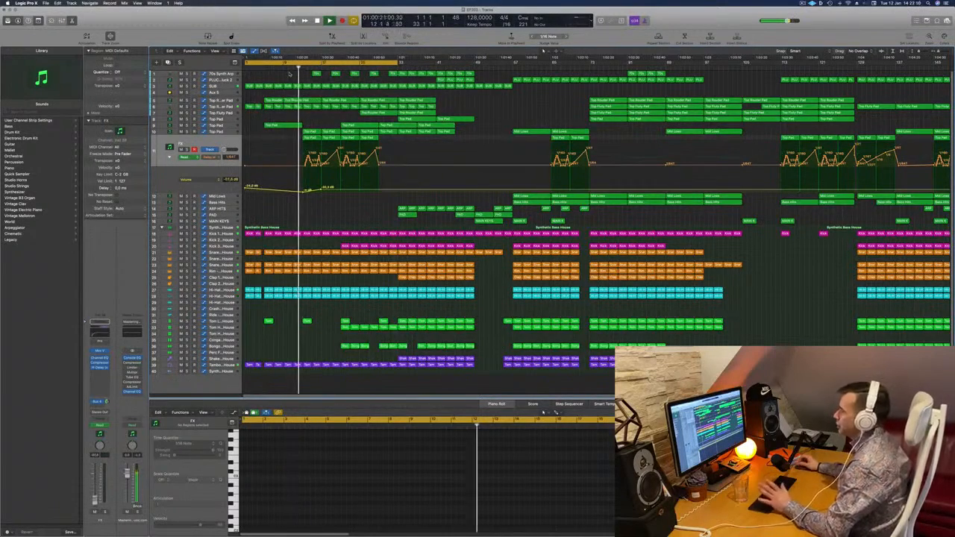
{"action": "scroll", "coordinate": [300, 193], "scroll_direction": "right", "scroll_amount": 2}
{"action": "scroll", "coordinate": [298, 193], "scroll_direction": "left", "scroll_amount": 3}
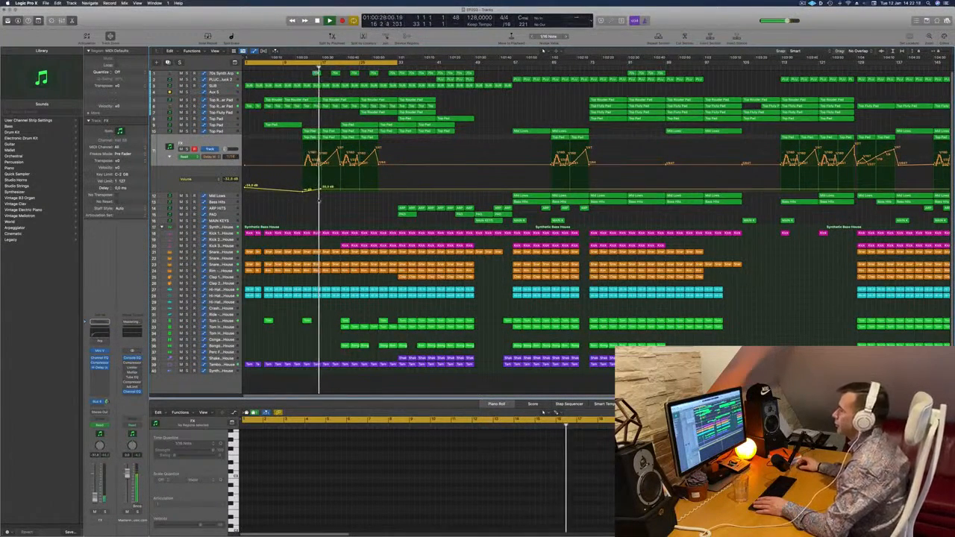
Step: Add FX volume automation points near bars 21 and 25, raising the first slightly and lowering the second
{"action": "scroll", "coordinate": [323, 198], "scroll_direction": "up", "scroll_amount": 1}
{"action": "scroll", "coordinate": [327, 200], "scroll_direction": "up", "scroll_amount": 1}
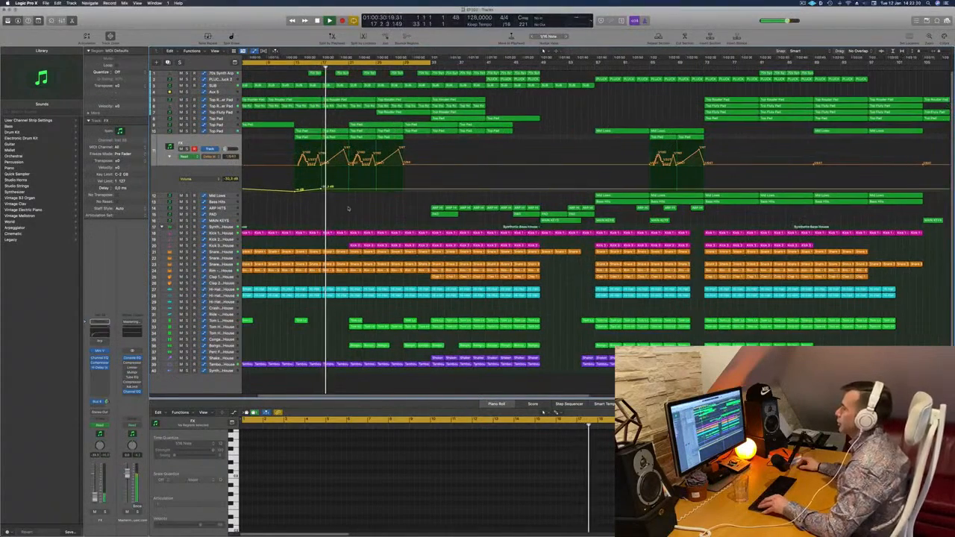
{"action": "scroll", "coordinate": [343, 212], "scroll_direction": "up", "scroll_amount": 1}
{"action": "scroll", "coordinate": [354, 222], "scroll_direction": "up", "scroll_amount": 1}
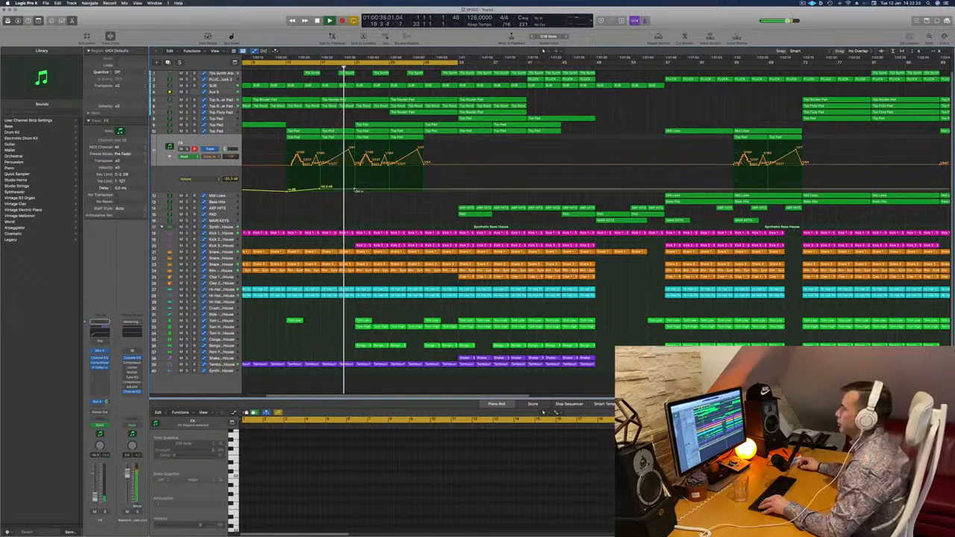
{"action": "left_click_drag", "start_coordinate": [354, 189], "coordinate": [354, 187]}
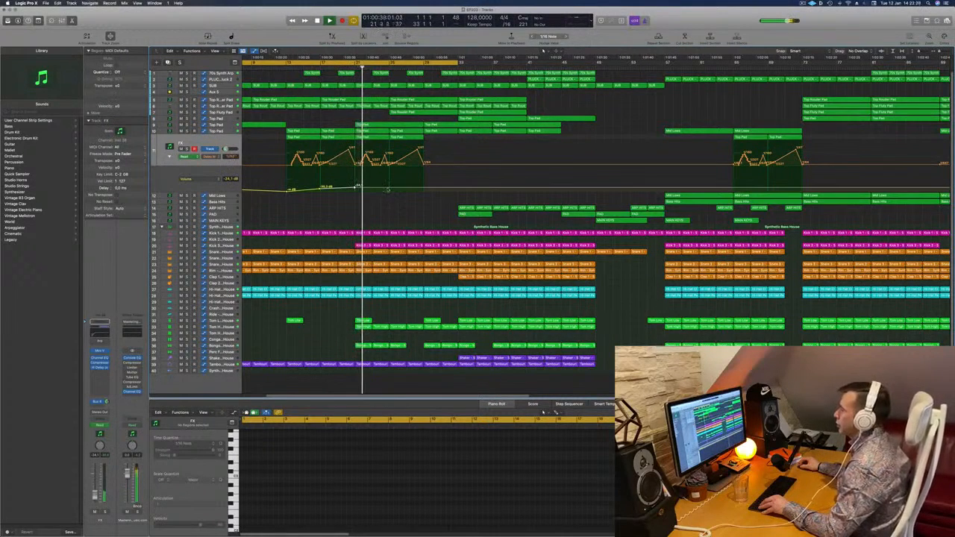
{"action": "left_click", "coordinate": [389, 188]}
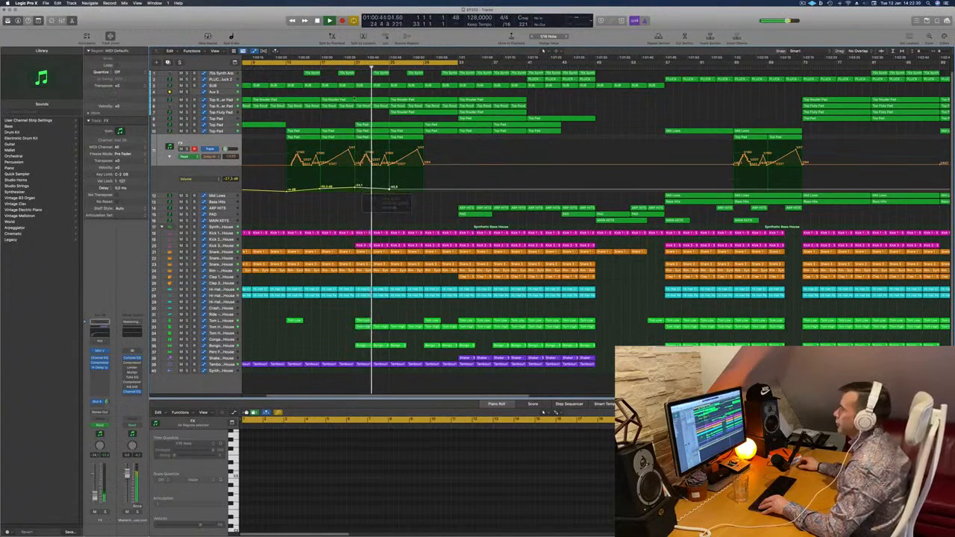
Step: Delete the drum material just before bar 21 and copy the Kick 3 region at bar 21 back to bar 19
{"action": "left_click", "coordinate": [312, 64]}
{"action": "scroll", "coordinate": [316, 211], "scroll_direction": "left", "scroll_amount": 3}
{"action": "scroll", "coordinate": [421, 252], "scroll_direction": "up", "scroll_amount": 1}
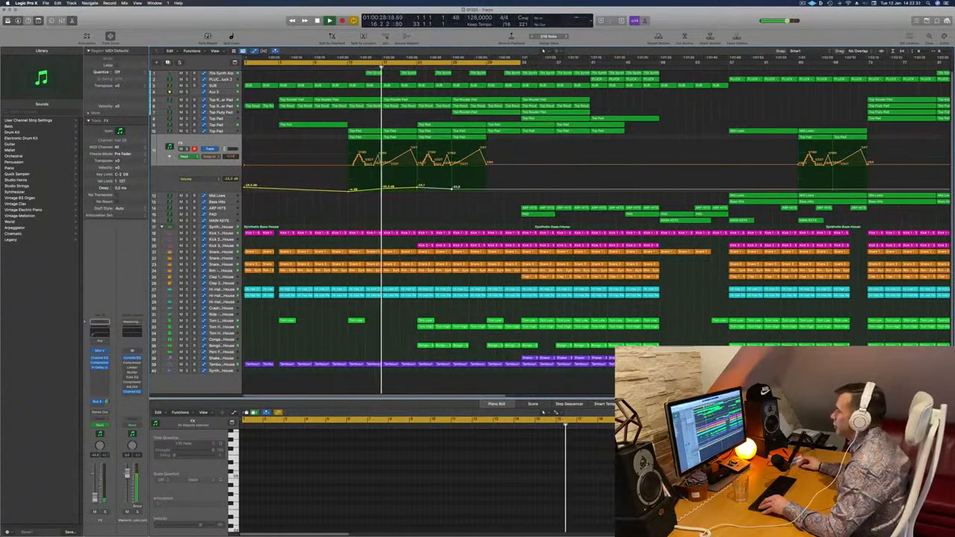
{"action": "scroll", "coordinate": [441, 228], "scroll_direction": "up", "scroll_amount": 1}
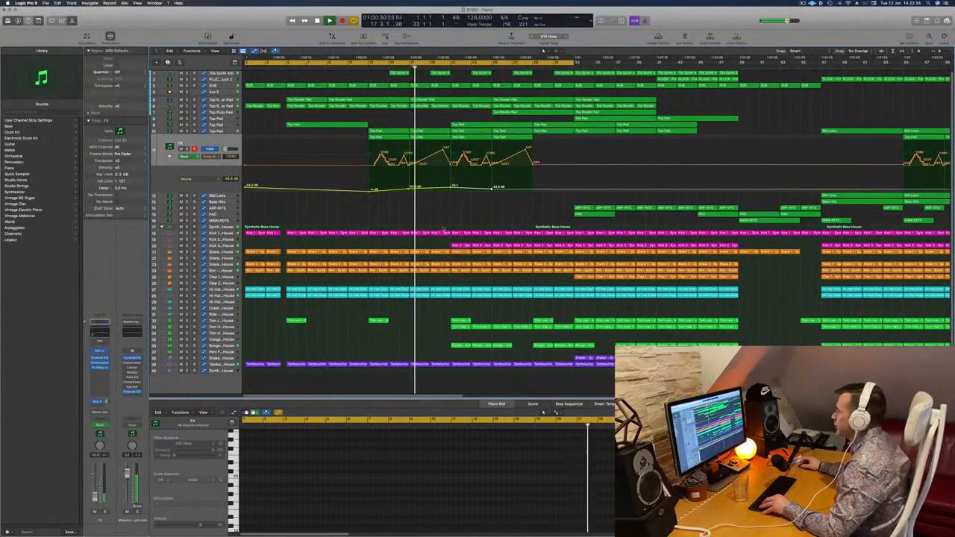
{"action": "left_click_drag", "start_coordinate": [446, 224], "coordinate": [449, 311]}
{"action": "key", "text": "Delete"}
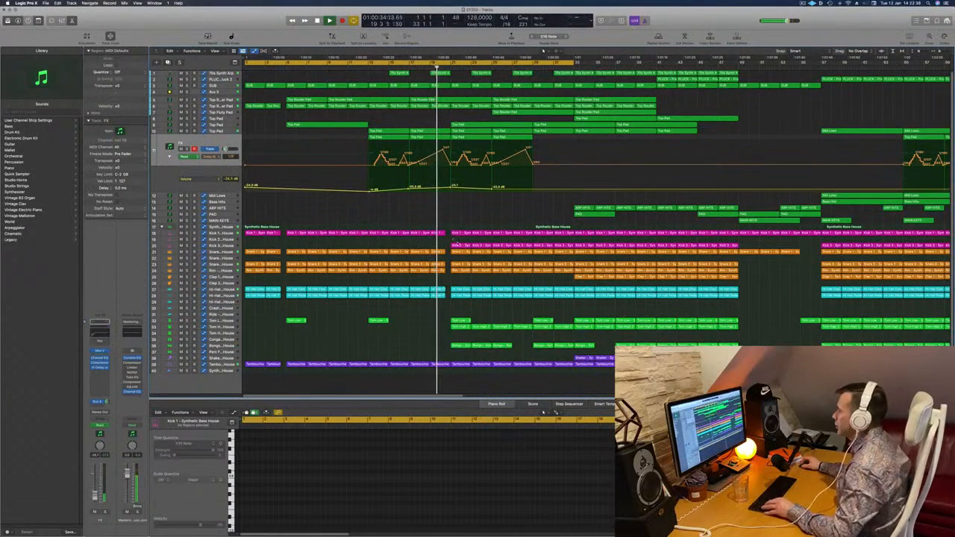
{"action": "left_click", "coordinate": [459, 245]}
{"action": "left_click_drag", "start_coordinate": [460, 246], "coordinate": [440, 247]}
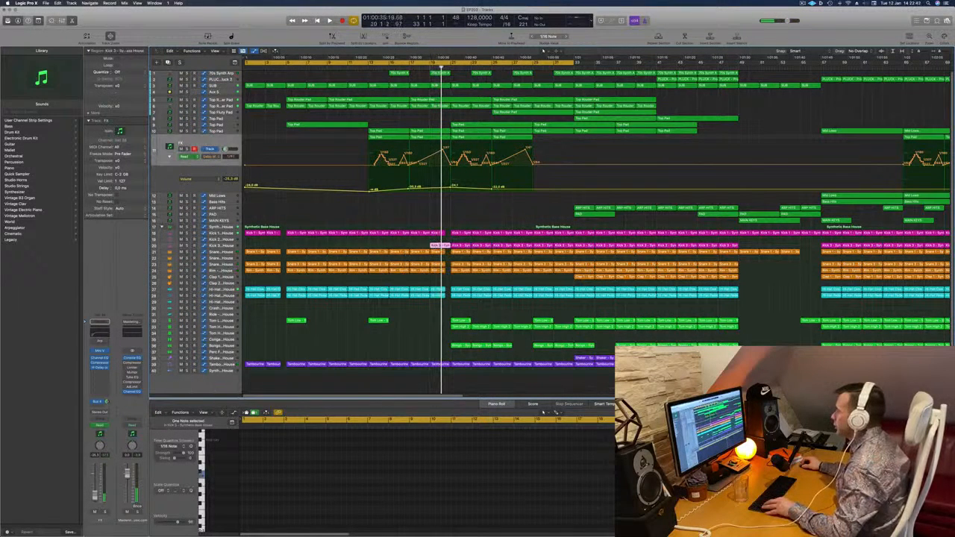
Step: Shorten the copied Kick 3 region to a brief pickup just before bar 21 and replay the transition from near bar 19
{"action": "left_click", "coordinate": [440, 247]}
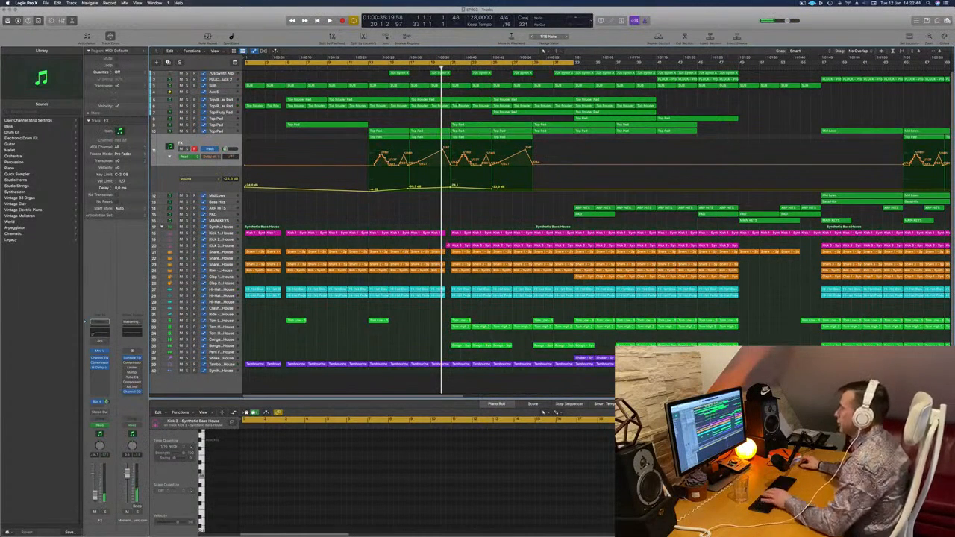
{"action": "left_click", "coordinate": [420, 67]}
{"action": "key", "text": "space"}
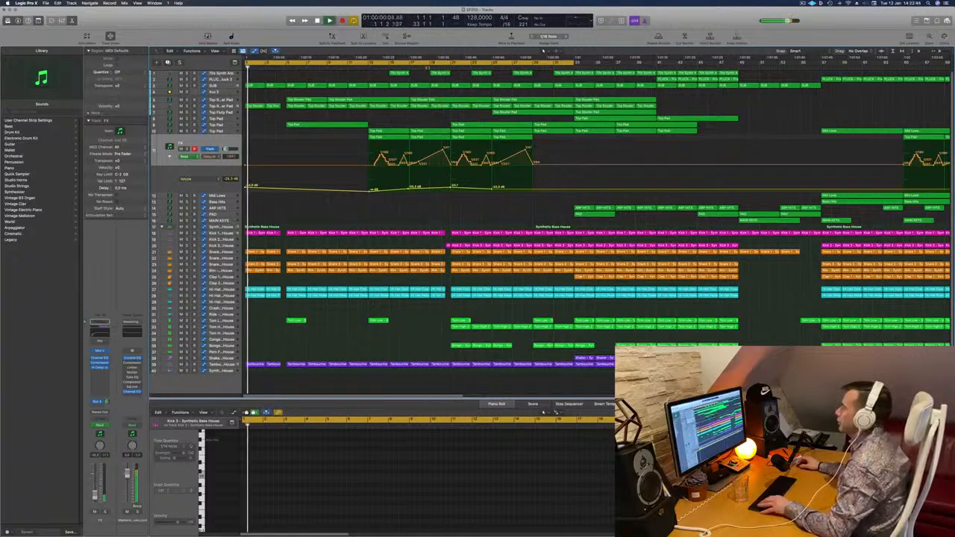
{"action": "left_click", "coordinate": [430, 67]}
{"action": "key", "text": "super+Left"}
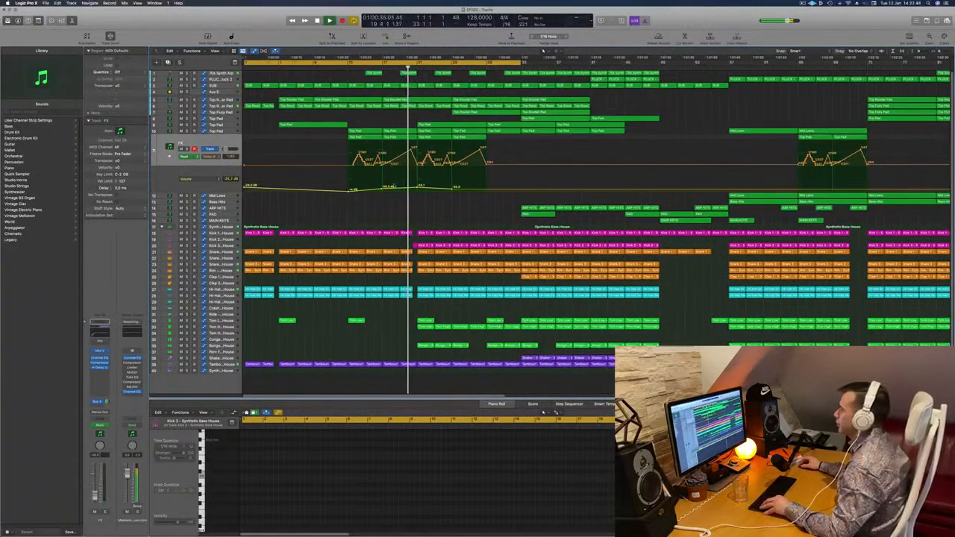
Step: Examine the drum transition at bar 21 and the FX volume automation at closer and wider zoom levels during playback
{"action": "key", "text": "super+Right"}
{"action": "key", "text": "super+Right"}
{"action": "key", "text": "super+Right"}
{"action": "key", "text": "super+Right"}
{"action": "key", "text": "super+Right"}
{"action": "key", "text": "super+Left"}
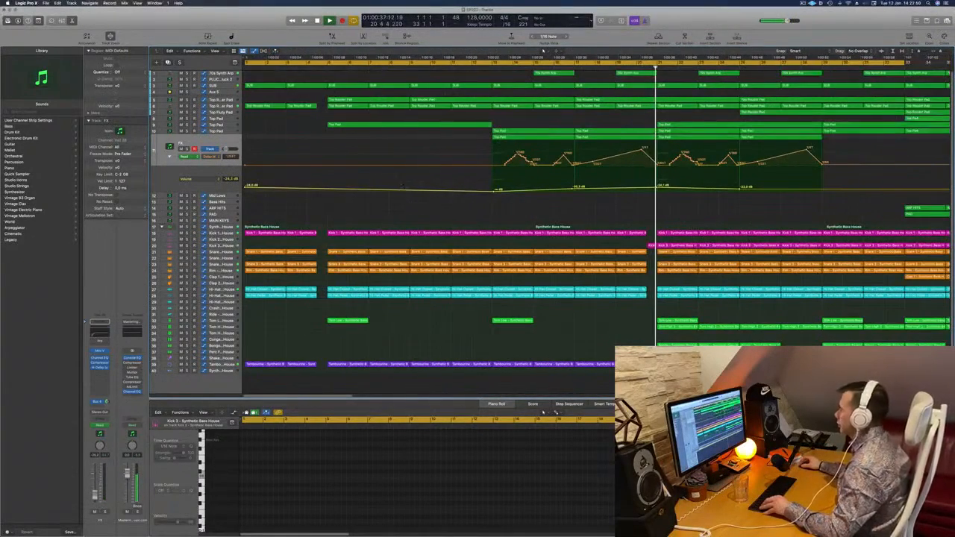
{"action": "key", "text": "super+Left"}
{"action": "key", "text": "super+Left"}
{"action": "key", "text": "super+Left"}
{"action": "key", "text": "super+Left"}
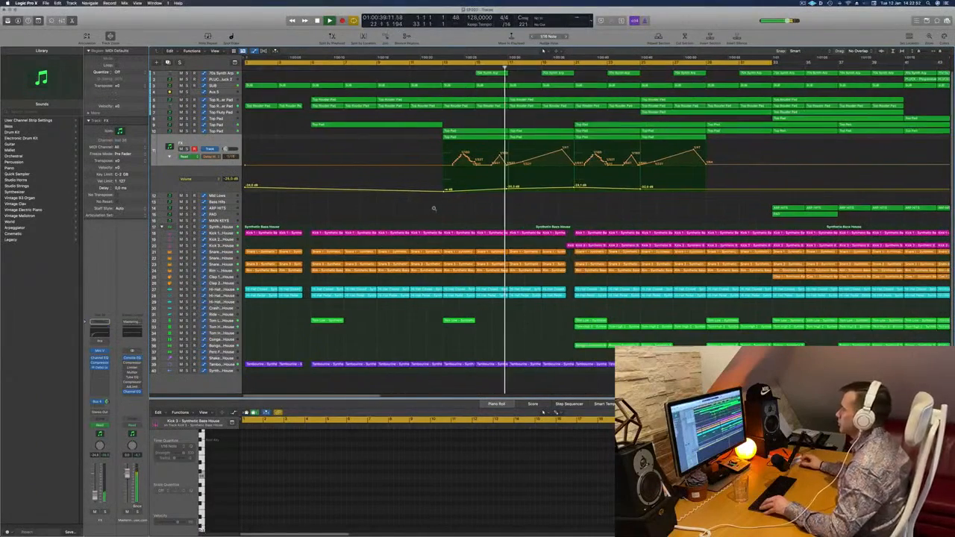
{"action": "key", "text": "super+Right"}
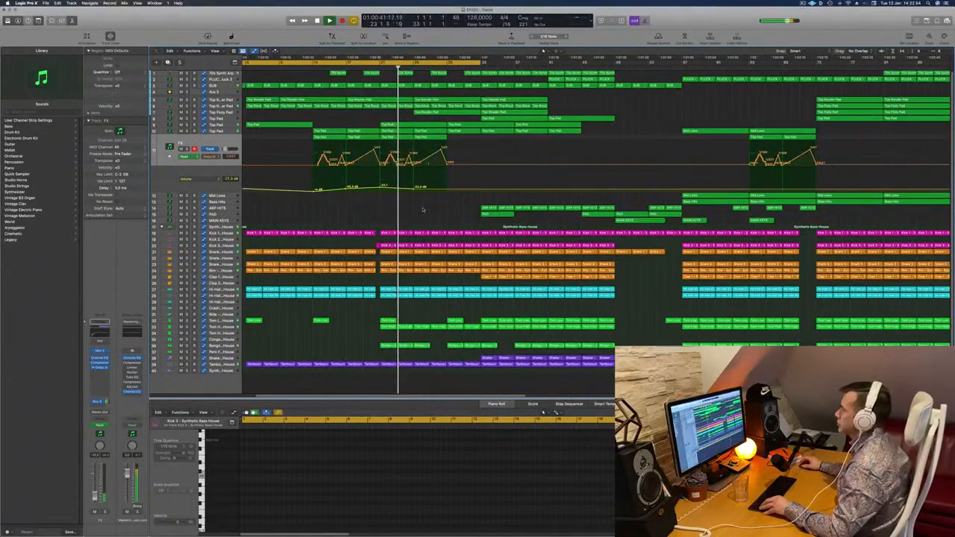
{"action": "key", "text": "super+Left"}
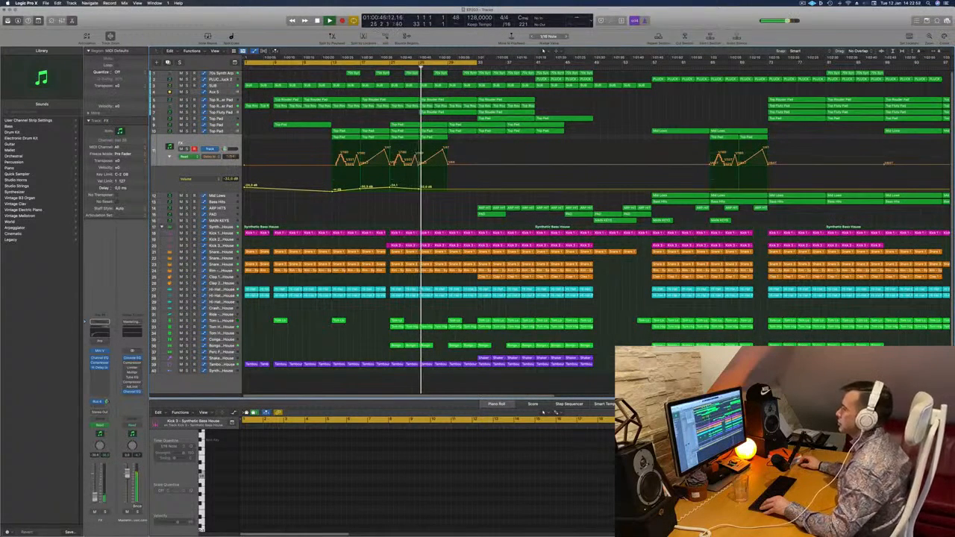
Step: Flatten the automation peak near bar 29 on the Top Pad track that starts at bar 5, and replay from near bar 21
{"action": "left_click", "coordinate": [216, 124]}
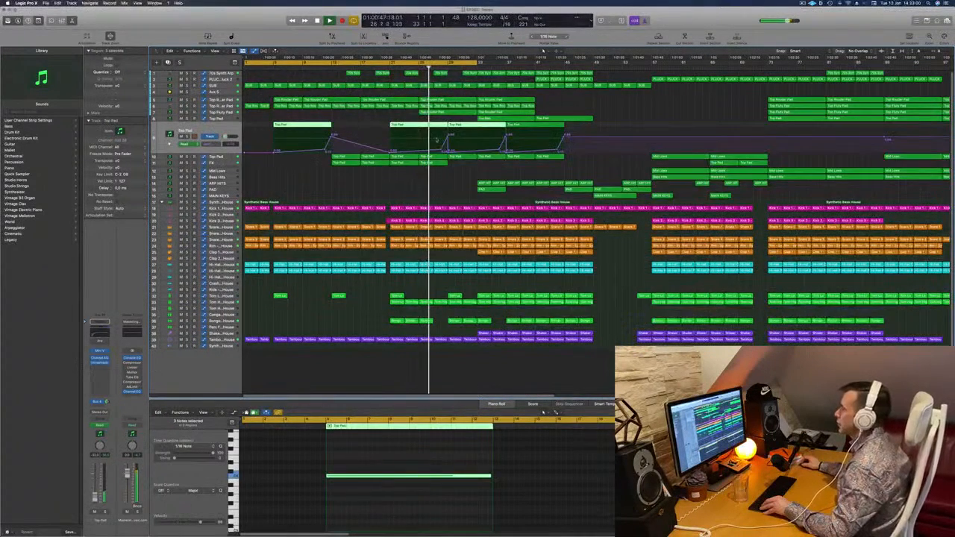
{"action": "left_click", "coordinate": [312, 125]}
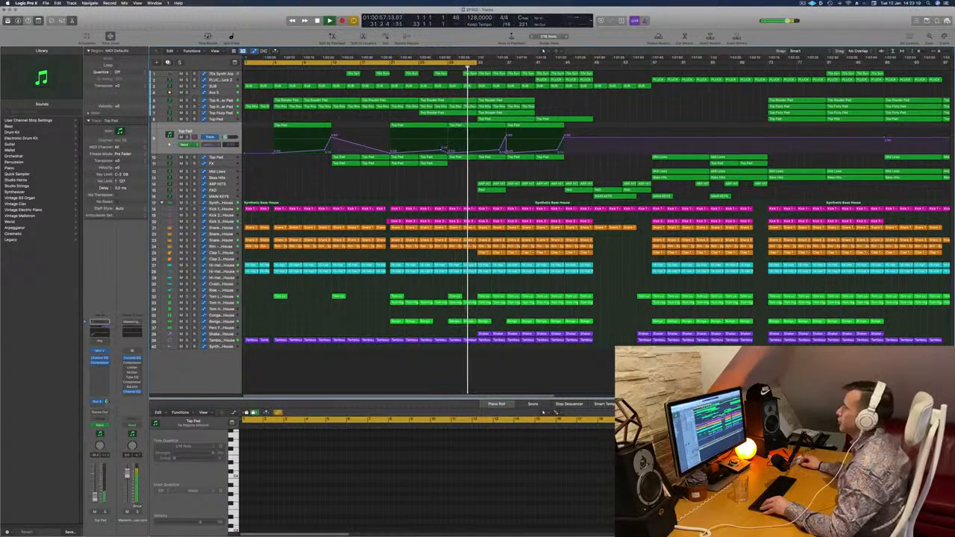
{"action": "left_click", "coordinate": [387, 66]}
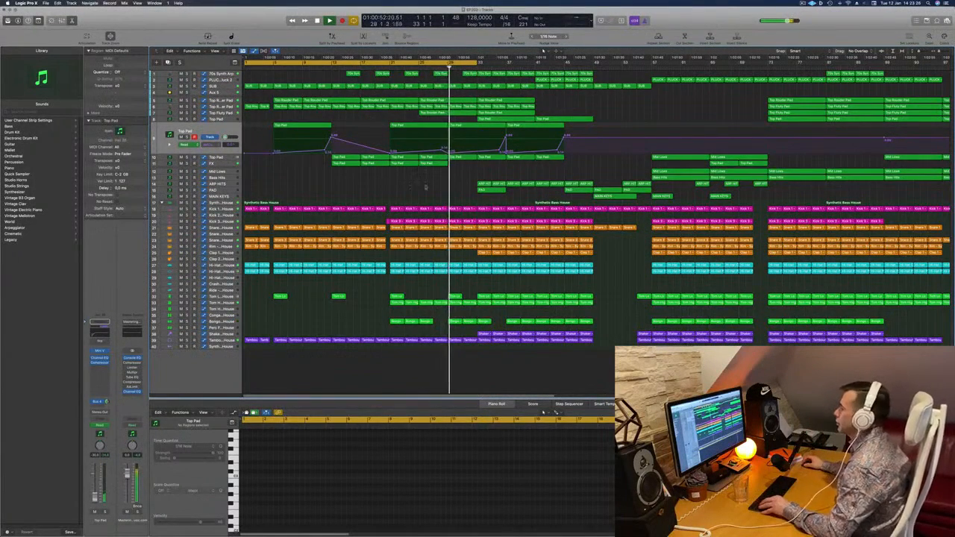
Step: Examine the arrangement up to the cycle end at bar 33 at several zoom levels during playback
{"action": "key", "text": "super+Right"}
{"action": "key", "text": "super+Left"}
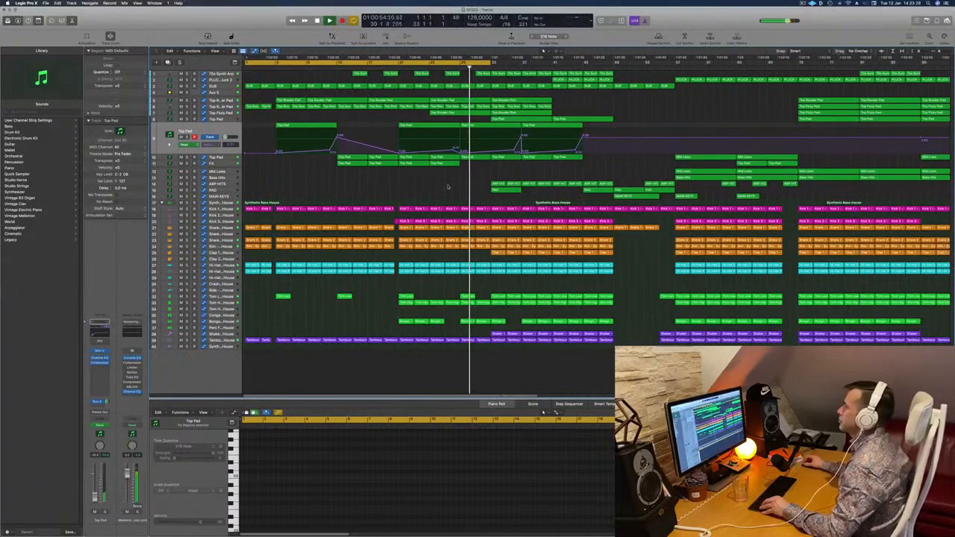
{"action": "key", "text": "super+Left"}
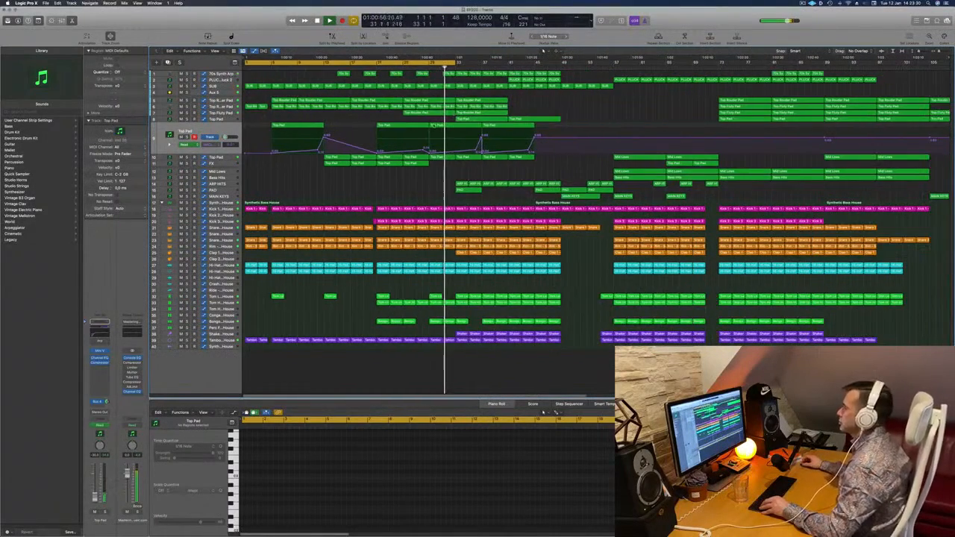
{"action": "key", "text": "super+Left"}
{"action": "key", "text": "super+Right"}
{"action": "key", "text": "super+Right"}
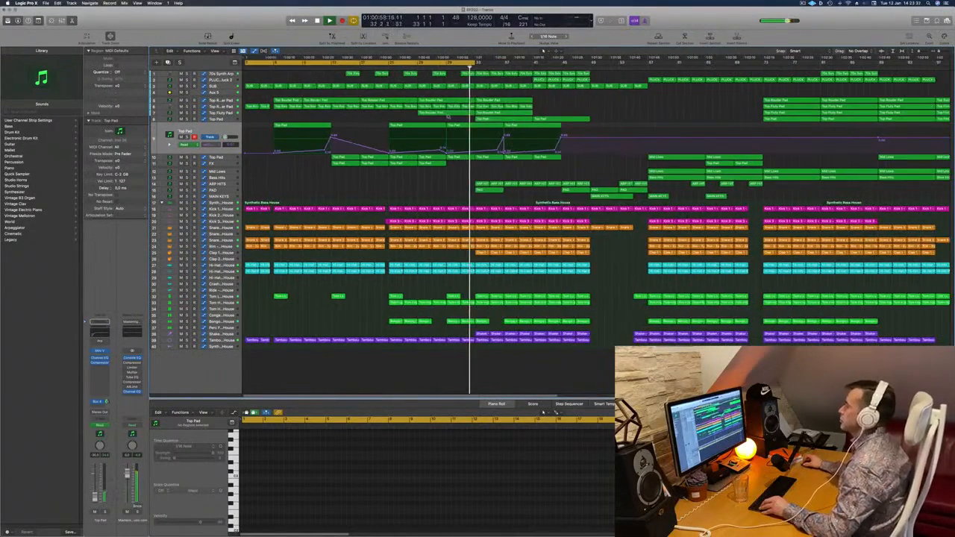
{"action": "key", "text": "super+Left"}
{"action": "key", "text": "super+Left"}
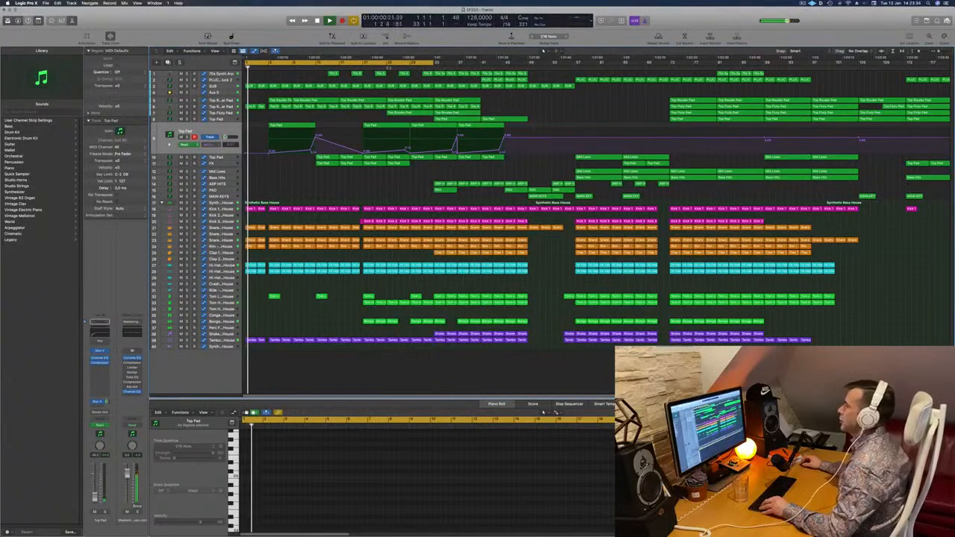
Step: Audition the 70s Synth Arp track during playback by alternating its solo and mute states
{"action": "left_click", "coordinate": [200, 74]}
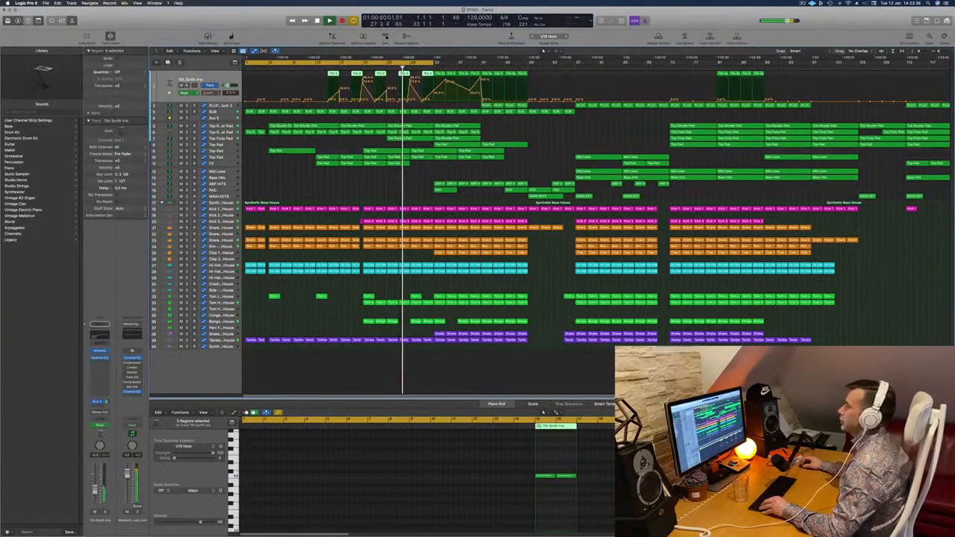
{"action": "key", "text": "s"}
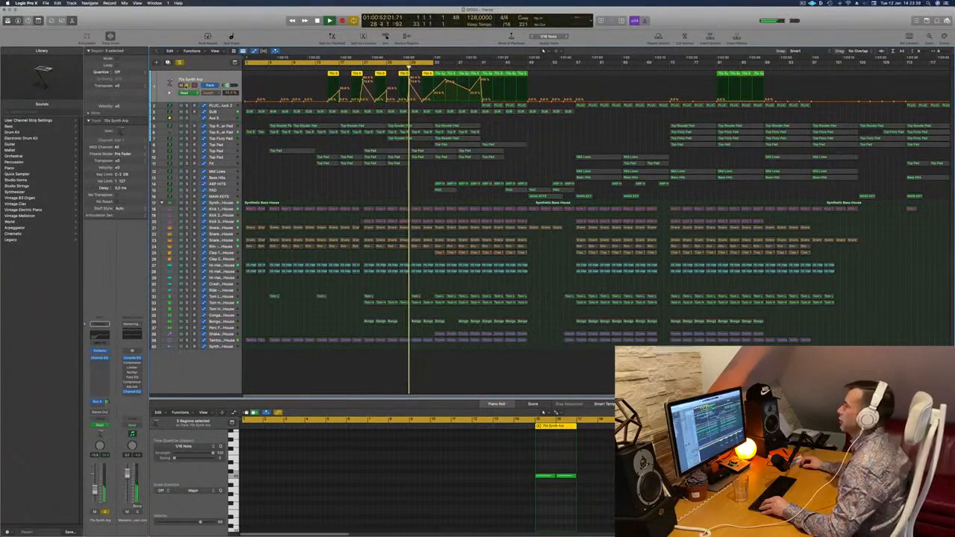
{"action": "key", "text": "s"}
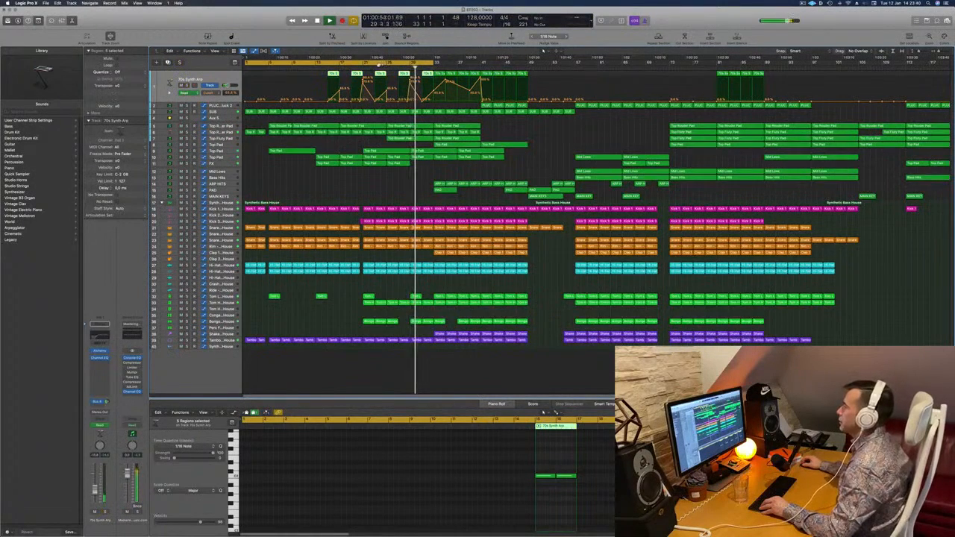
{"action": "key", "text": "m"}
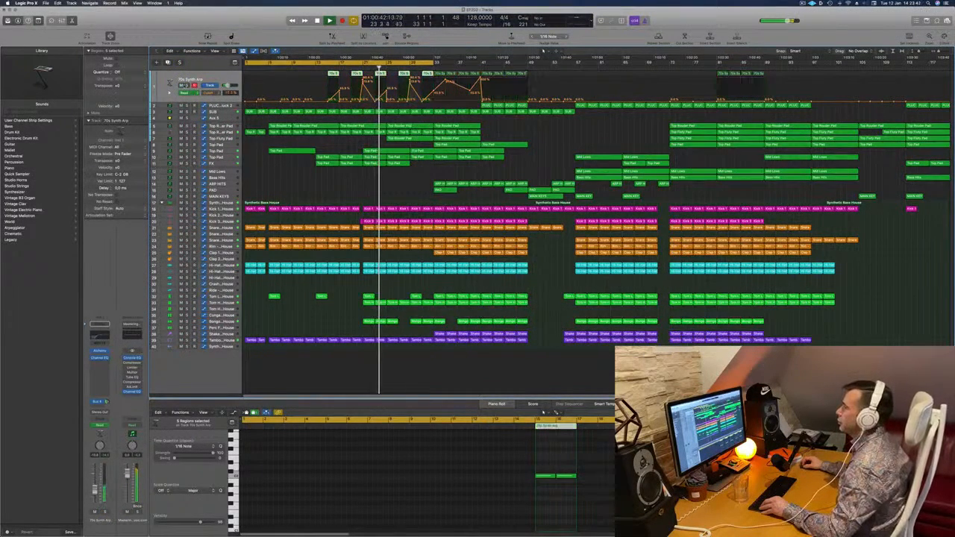
{"action": "key", "text": "s"}
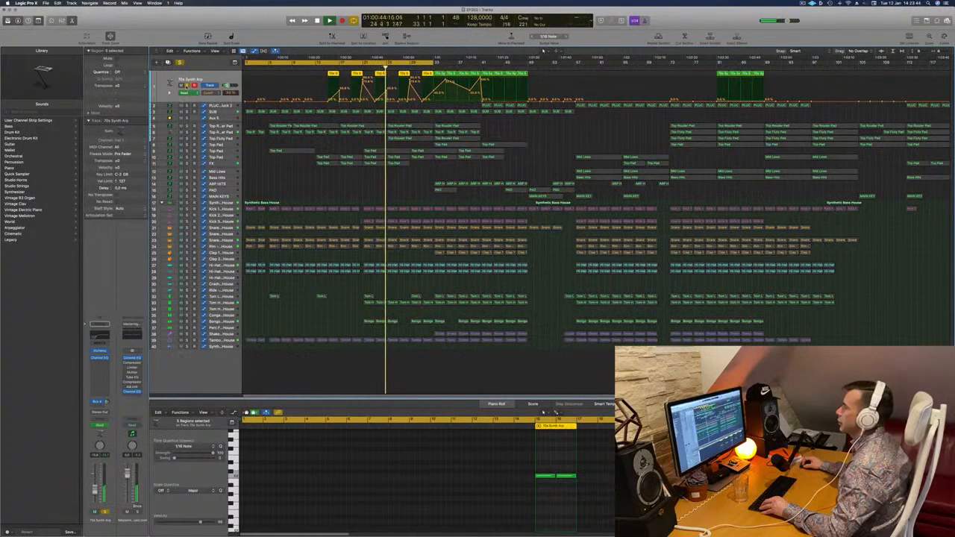
{"action": "key", "text": "s"}
{"action": "key", "text": "m"}
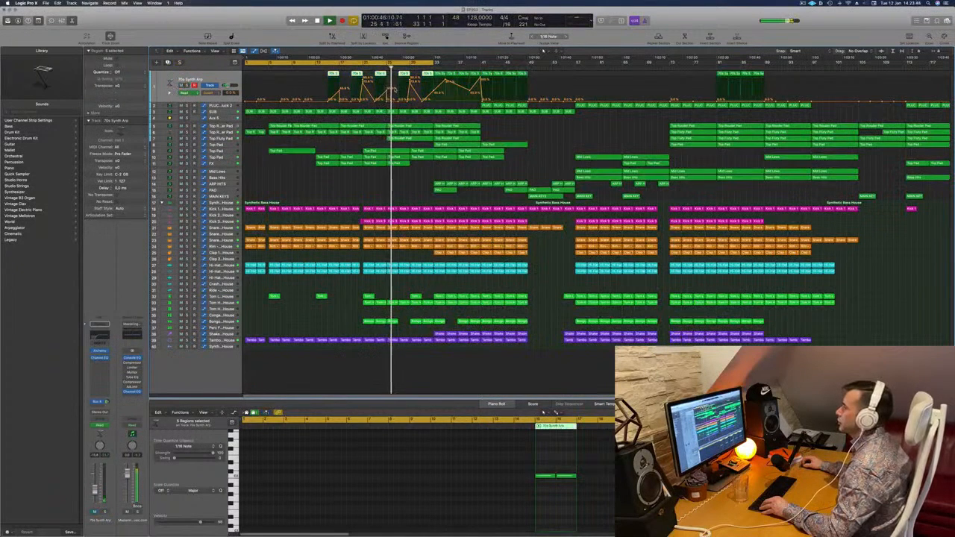
Step: Raise the 70s Synth Arp automation point near bar 25 slightly and check the change during playback
{"action": "left_click_drag", "start_coordinate": [386, 91], "coordinate": [387, 88]}
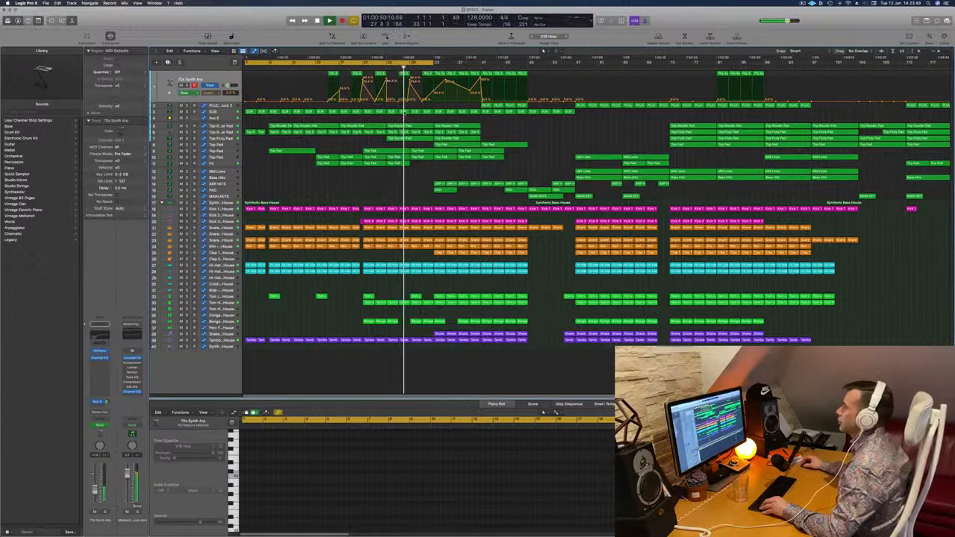
{"action": "key", "text": "super+Right"}
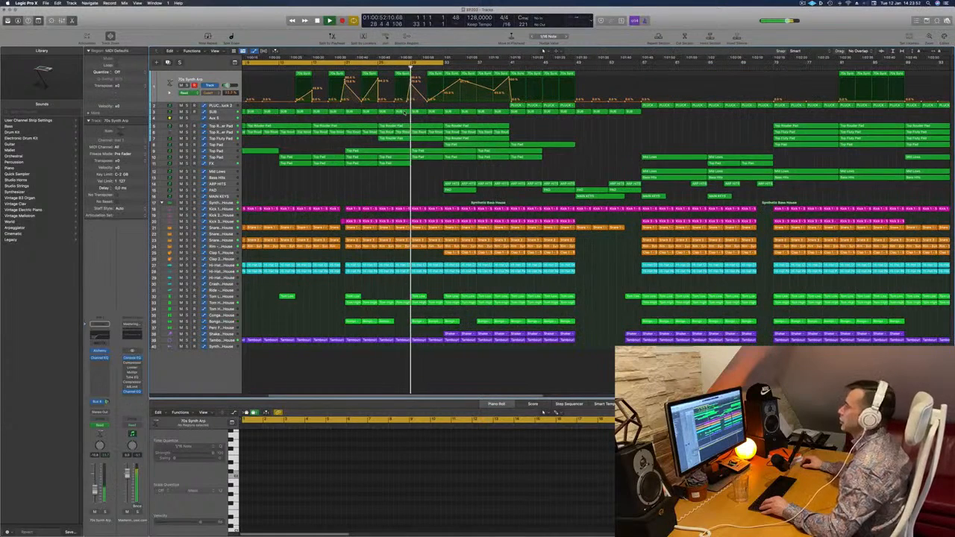
{"action": "key", "text": "super+Left"}
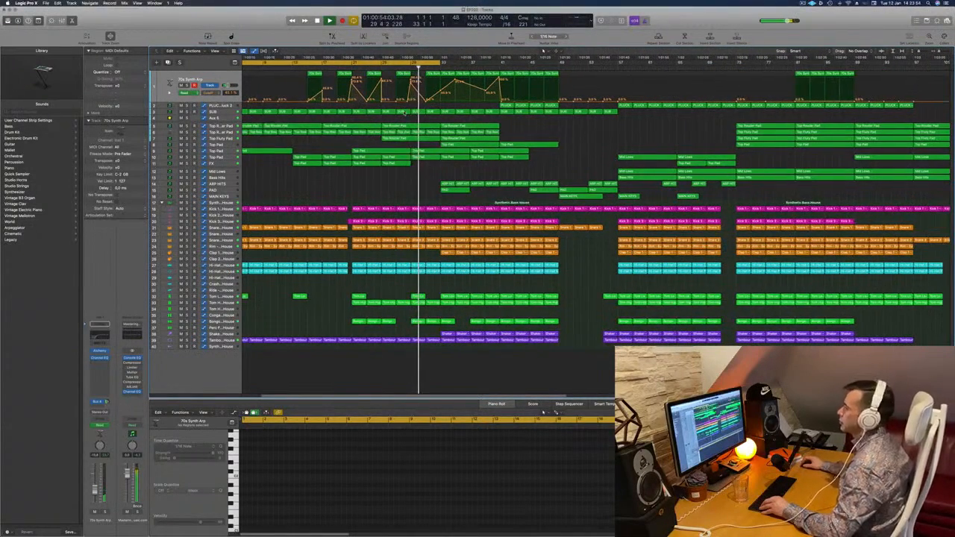
{"action": "key", "text": "super+Left"}
{"action": "key", "text": "super+Left"}
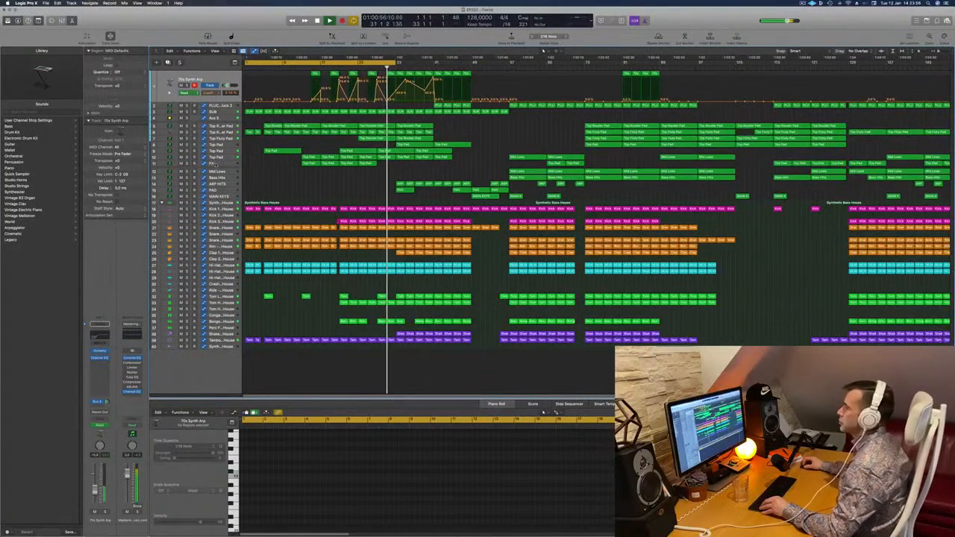
Step: Set the cycle range to bars 33 to 49 and restart playback from bar 33
{"action": "left_click", "coordinate": [214, 164]}
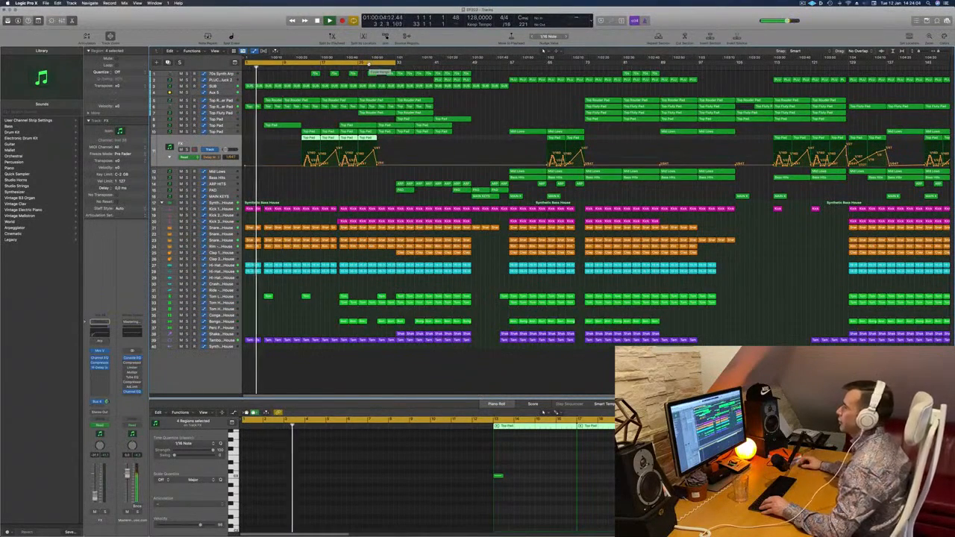
{"action": "left_click_drag", "start_coordinate": [368, 64], "coordinate": [471, 70]}
{"action": "key", "text": "space"}
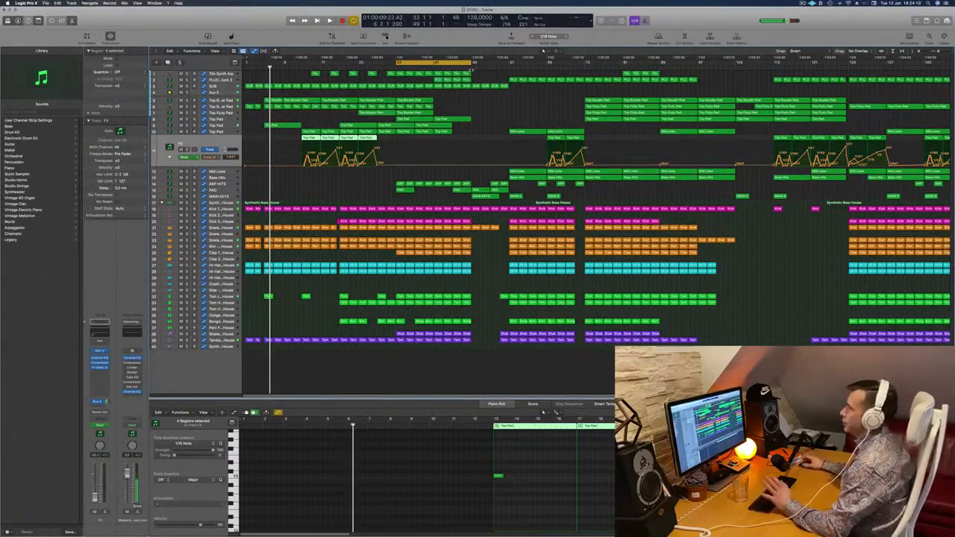
{"action": "key", "text": "space"}
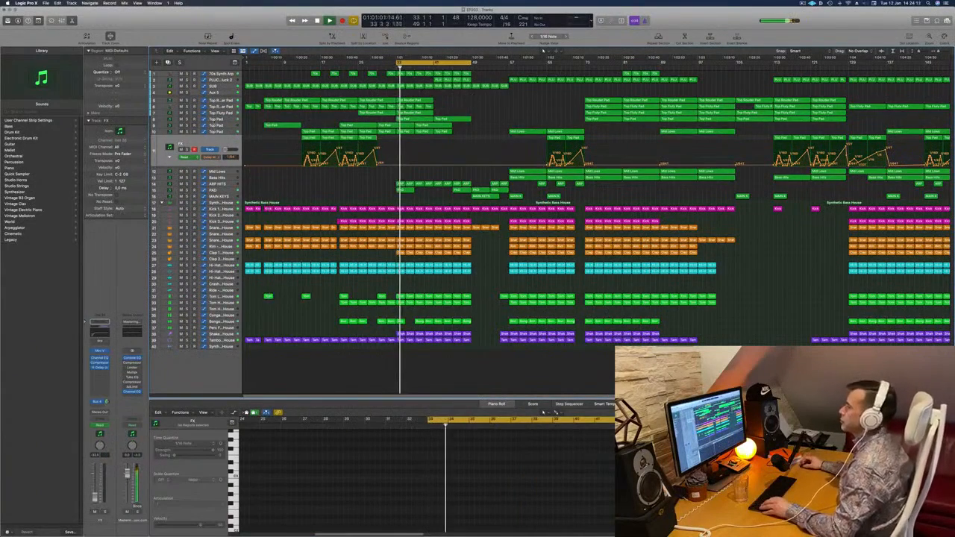
Step: Audition the Top Pad track with regions at bars 33 to 49, first soloed and again within the full mix
{"action": "left_click", "coordinate": [214, 119]}
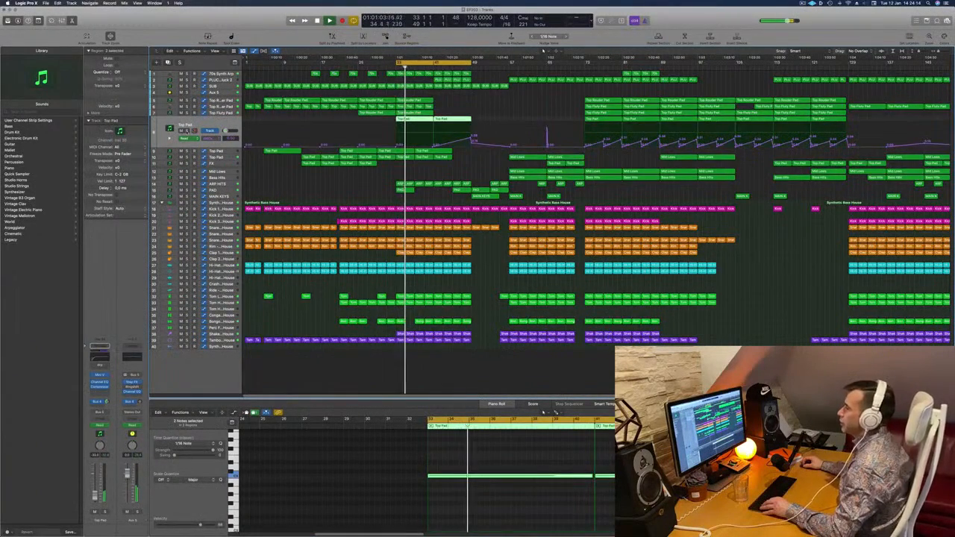
{"action": "key", "text": "s"}
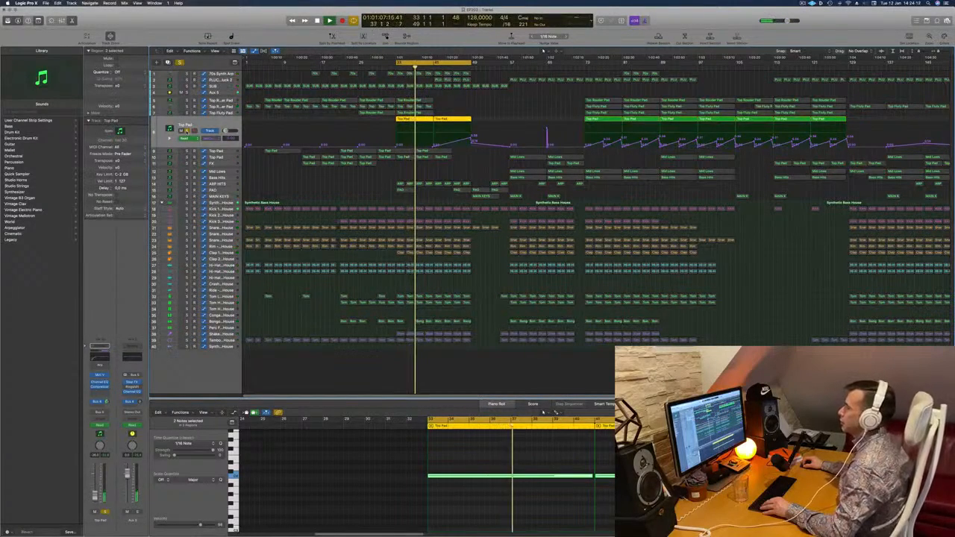
{"action": "key", "text": "s"}
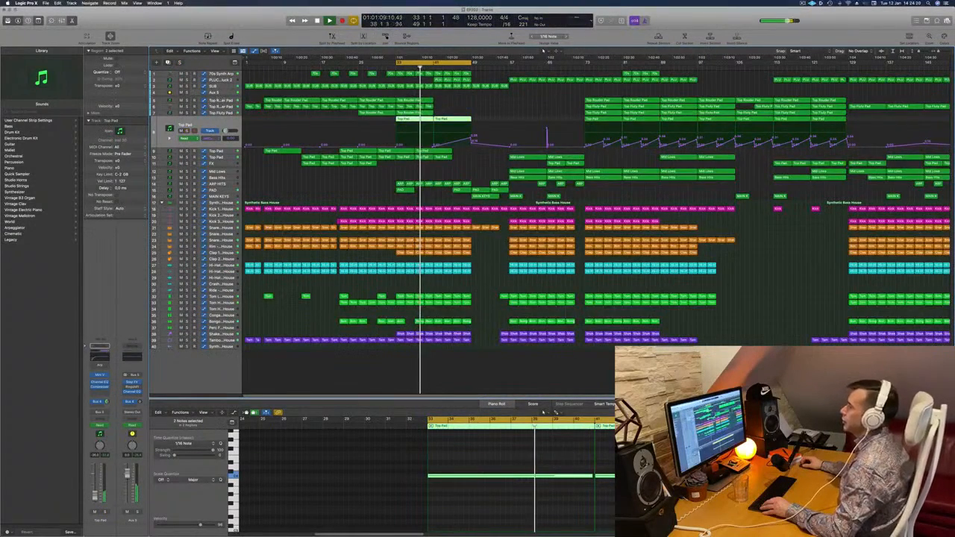
Step: Lower the Aux 5 automation peak at bar 41, add a sharp drop right after it, and select the Top Pad track starting at bar 33
{"action": "left_click", "coordinate": [214, 93]}
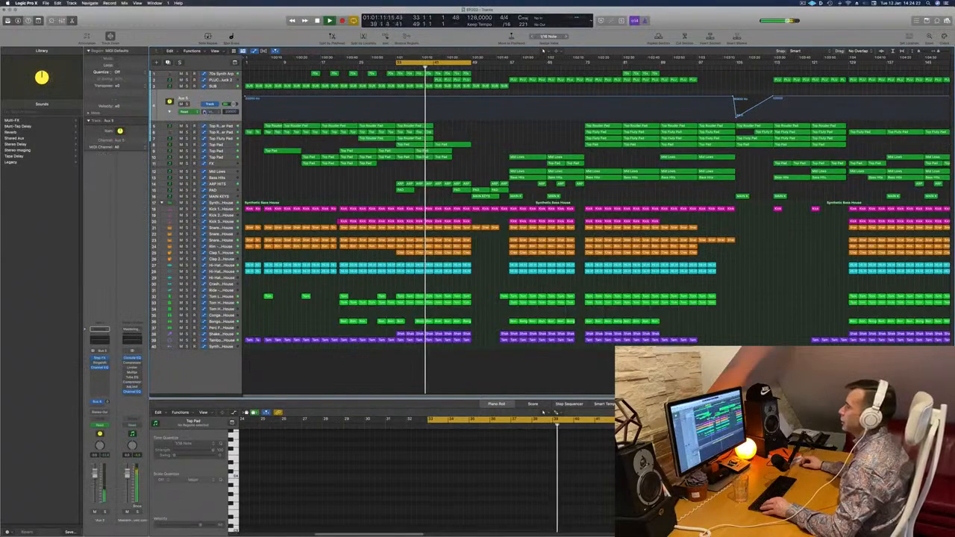
{"action": "left_click", "coordinate": [170, 112]}
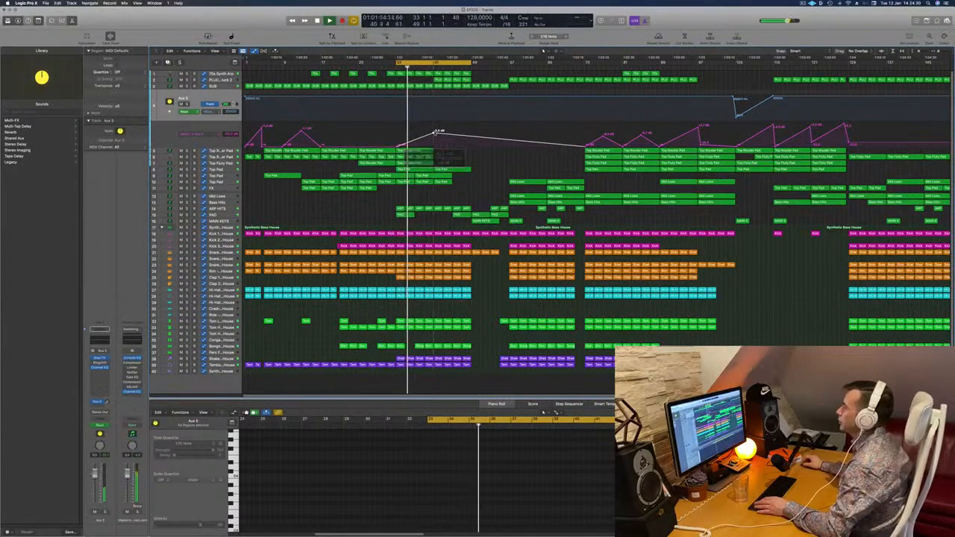
{"action": "left_click_drag", "start_coordinate": [434, 133], "coordinate": [434, 135]}
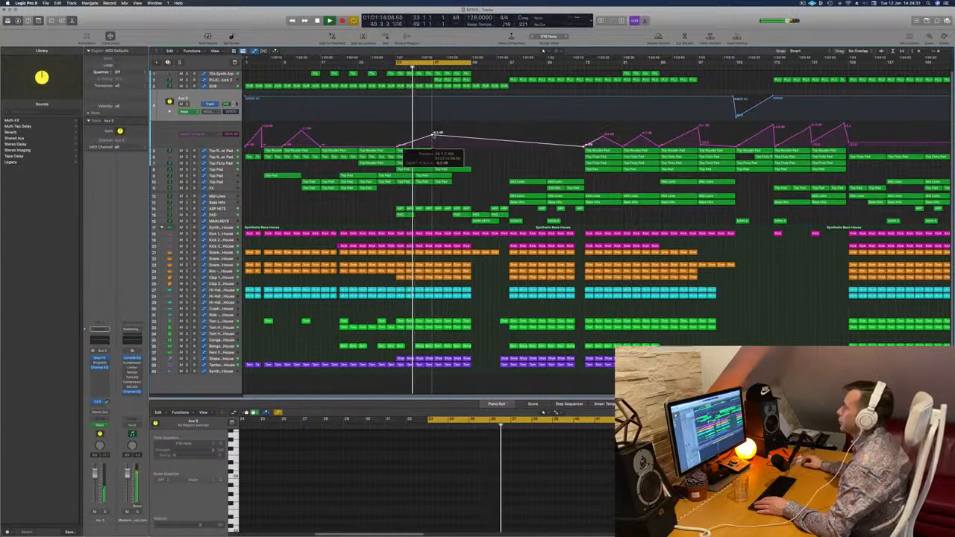
{"action": "left_click_drag", "start_coordinate": [434, 137], "coordinate": [433, 148]}
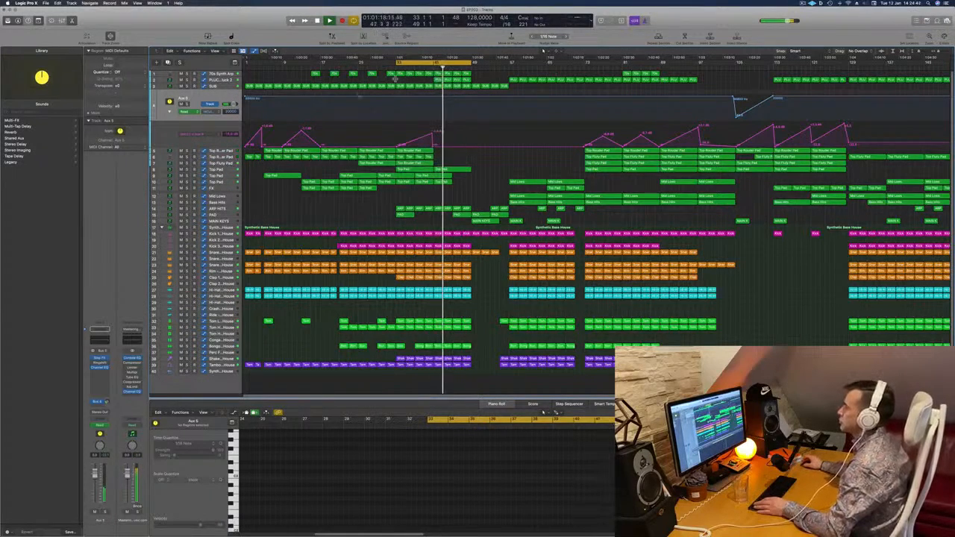
{"action": "left_click", "coordinate": [217, 169]}
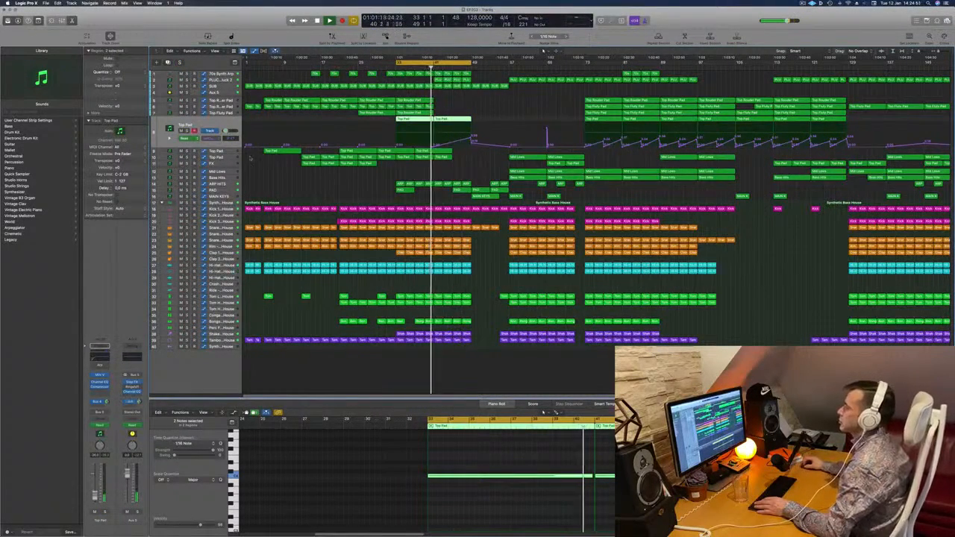
Step: Remove the Top Pad region at bars 37 to 45 on track 9 and briefly solo the Top Pad track below it
{"action": "left_click", "coordinate": [226, 152]}
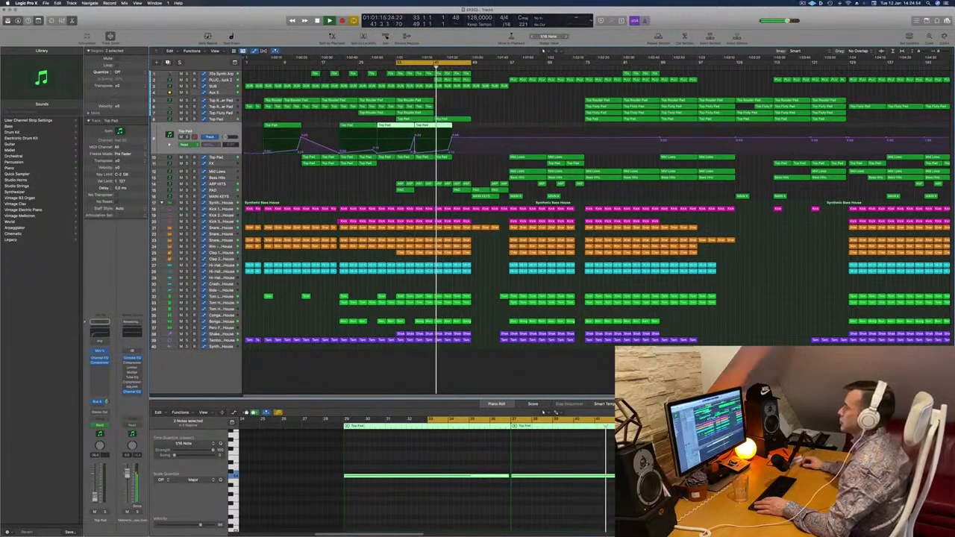
{"action": "left_click", "coordinate": [409, 68]}
{"action": "left_click", "coordinate": [499, 117]}
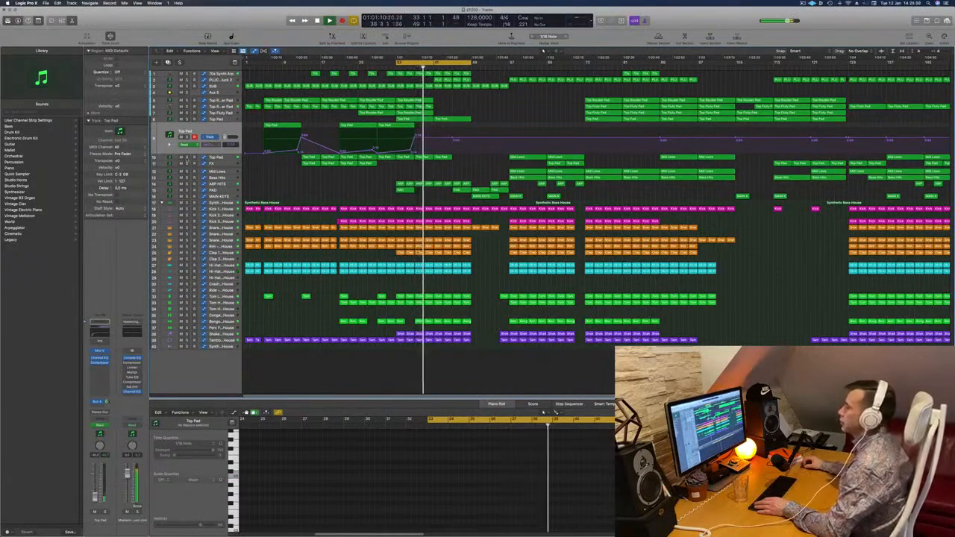
{"action": "left_click", "coordinate": [187, 157]}
{"action": "left_click", "coordinate": [187, 157]}
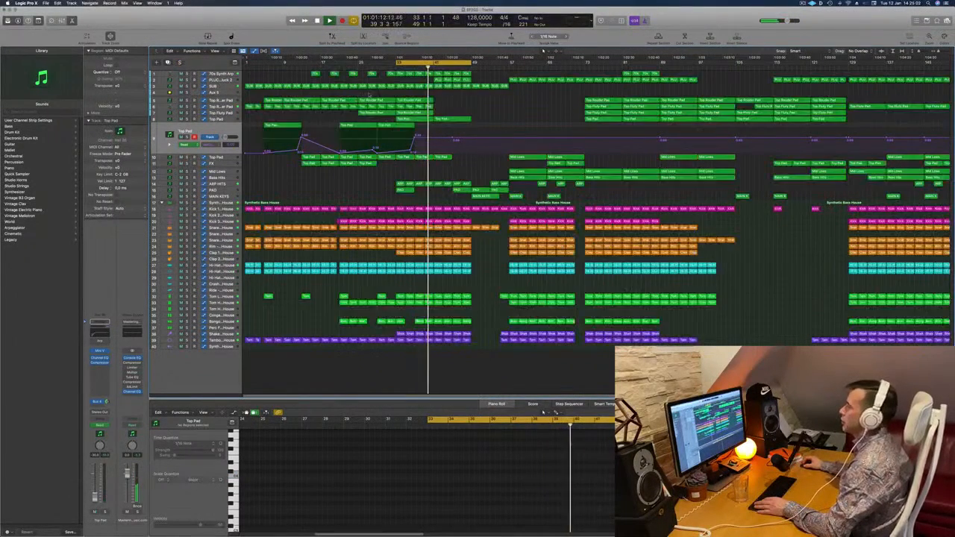
Step: Expand the Aux 5 automation lanes, lower the send automation peak at bar 41 a little further, and restart playback to check it
{"action": "left_click", "coordinate": [227, 93]}
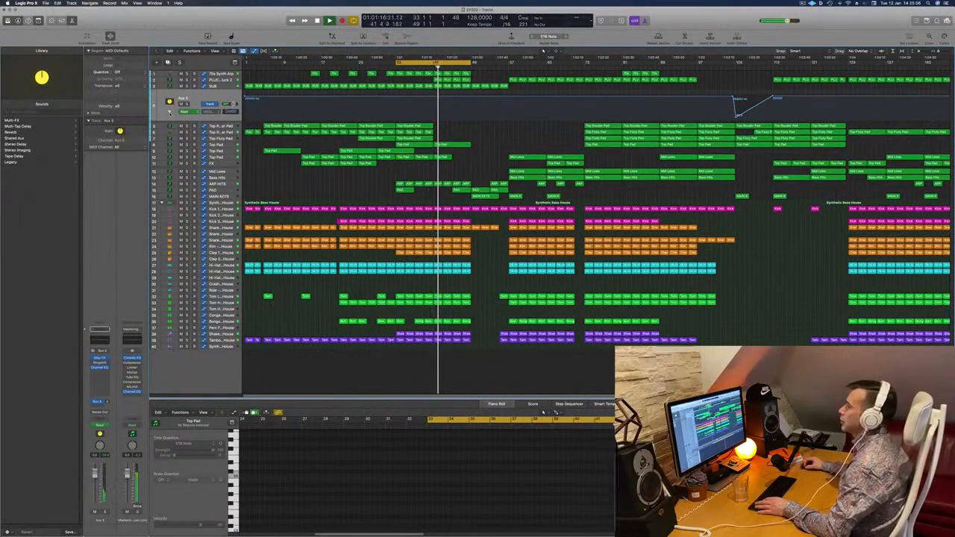
{"action": "left_click", "coordinate": [170, 113]}
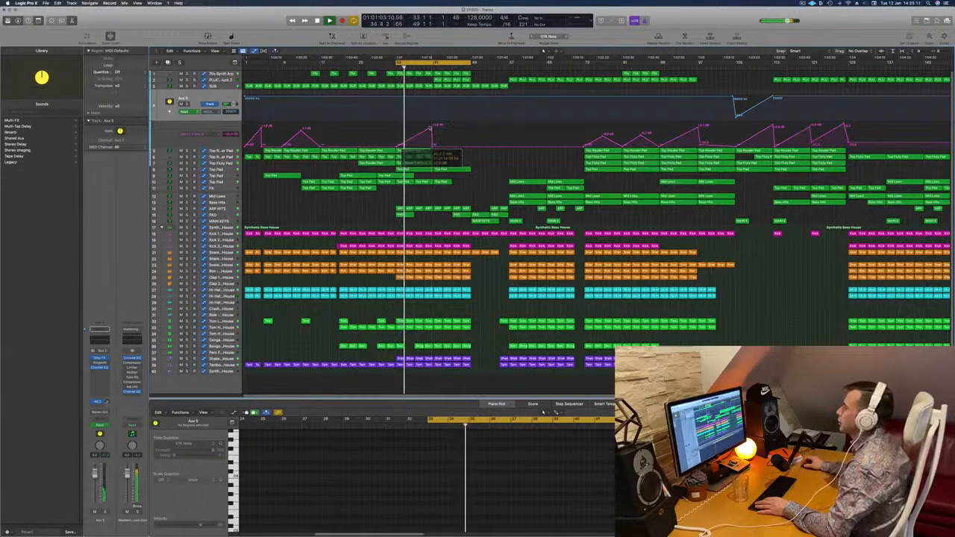
{"action": "left_click_drag", "start_coordinate": [431, 129], "coordinate": [431, 126]}
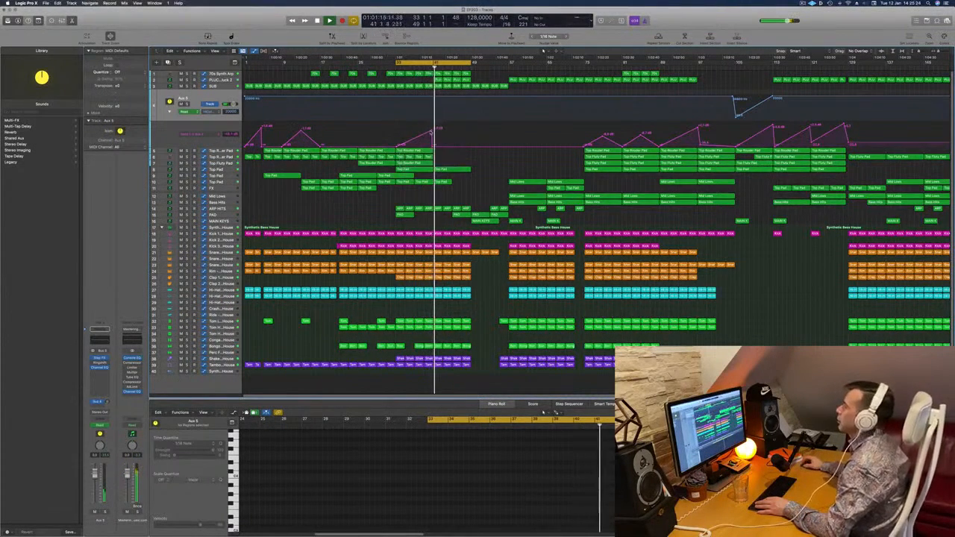
{"action": "key", "text": "space"}
{"action": "key", "text": "space"}
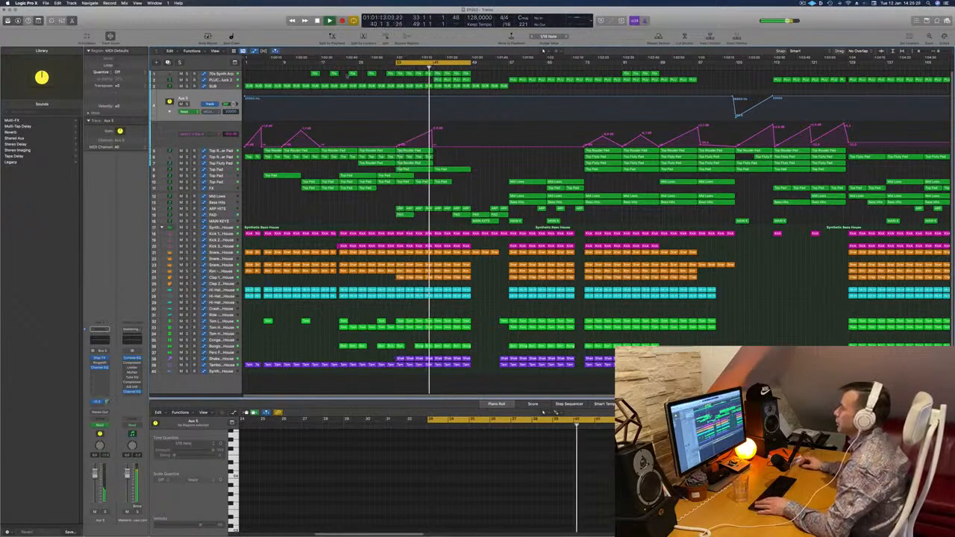
Step: Adjust the 70s Synth Arp automation around bars 41 to 43 and replay the section from bar 33
{"action": "left_click", "coordinate": [232, 74]}
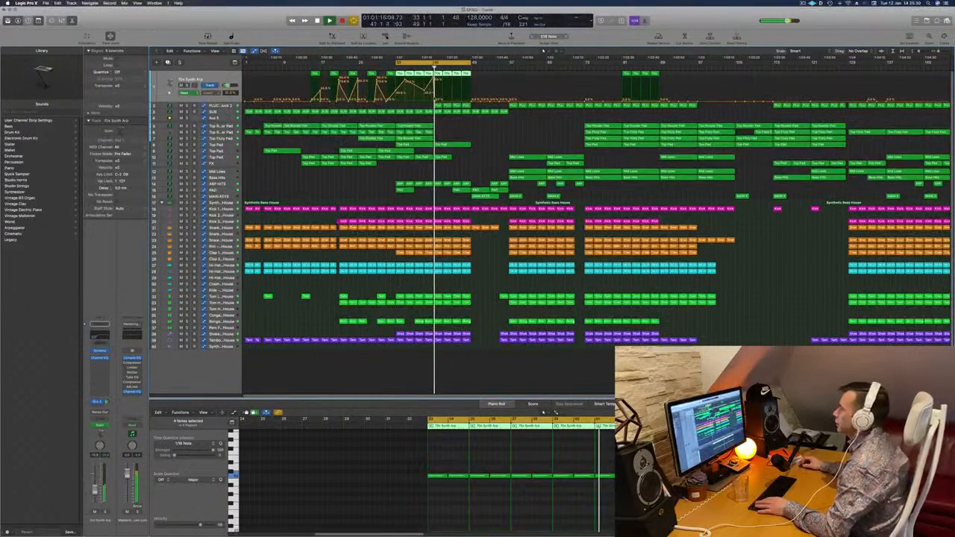
{"action": "left_click", "coordinate": [439, 100]}
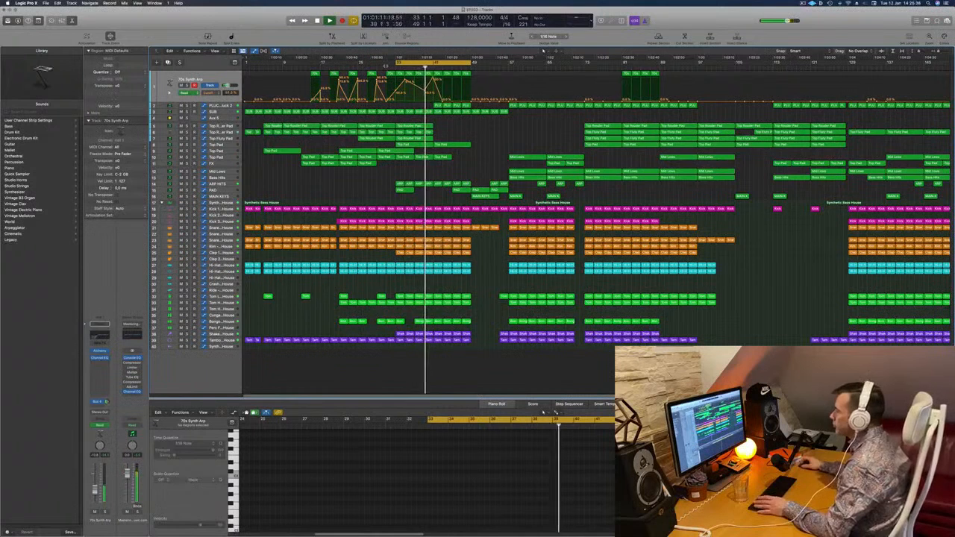
{"action": "left_click", "coordinate": [396, 67]}
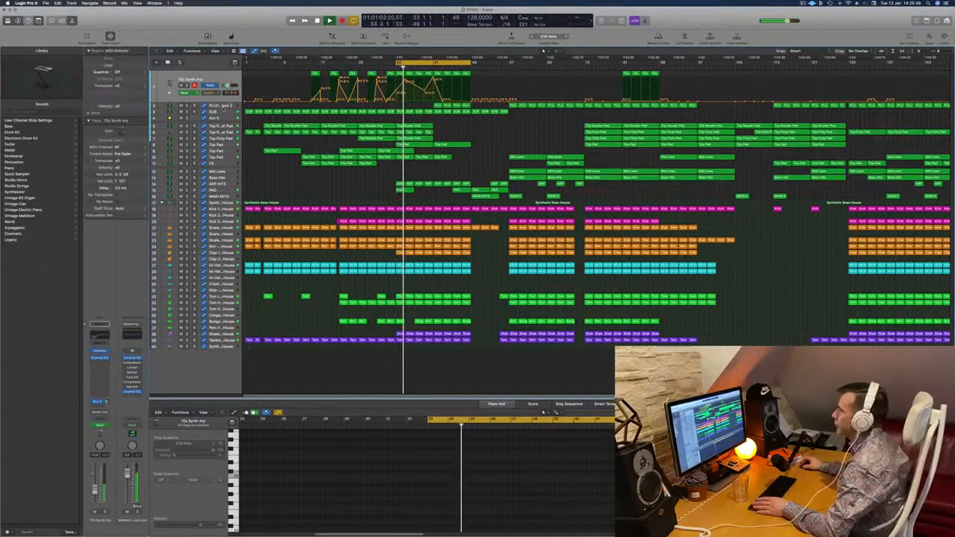
Step: Shape the Progressive Pluck 2 automation to peak at bar 41 and fall steeply by bar 43, restarting playback from bar 33
{"action": "key", "text": "Down"}
{"action": "left_click", "coordinate": [434, 97]}
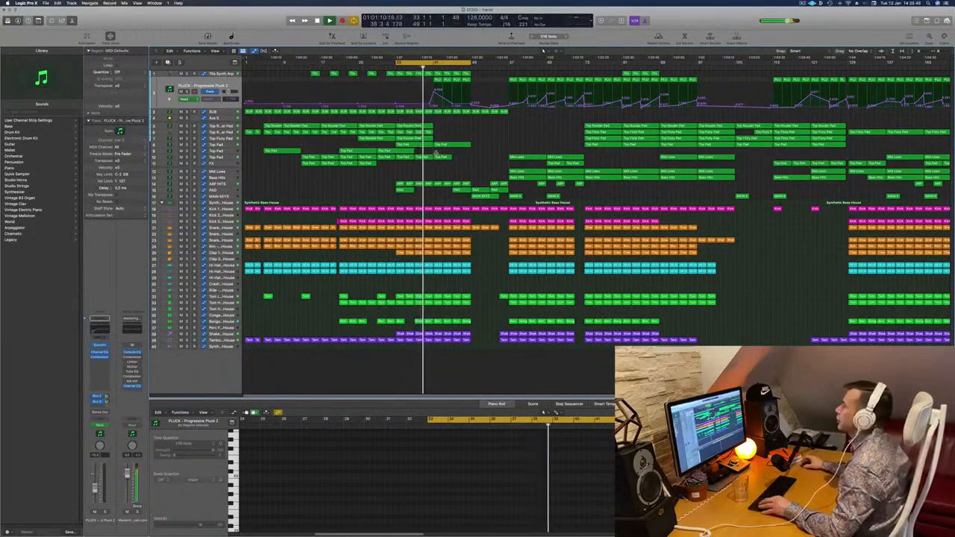
{"action": "key", "text": "super+Right"}
{"action": "key", "text": "super+Right"}
{"action": "scroll", "coordinate": [448, 152], "scroll_direction": "up", "scroll_amount": 1}
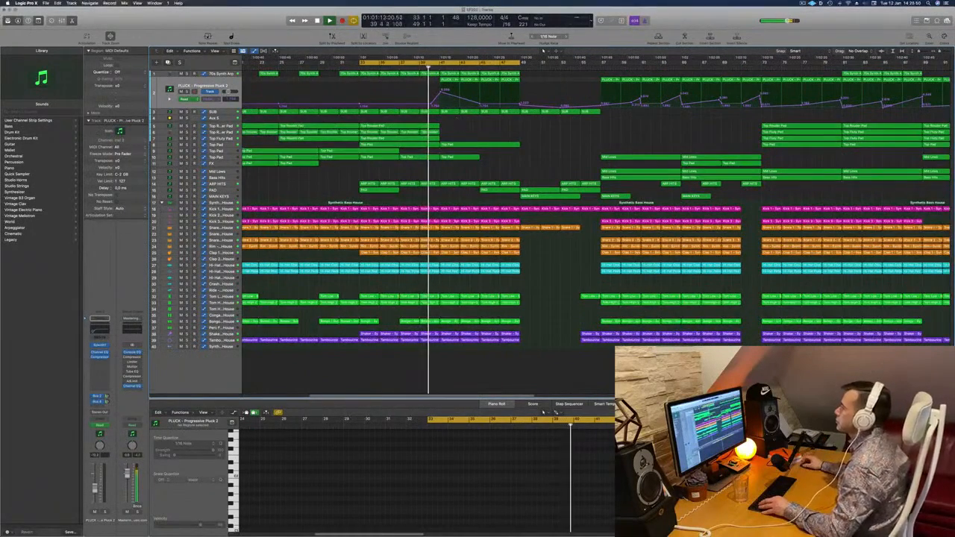
{"action": "scroll", "coordinate": [469, 123], "scroll_direction": "up", "scroll_amount": 2}
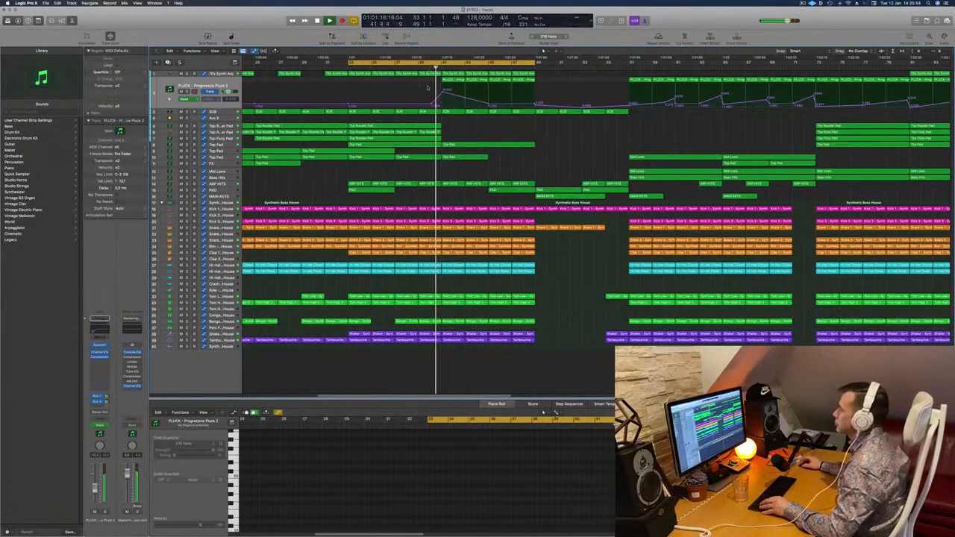
{"action": "left_click_drag", "start_coordinate": [442, 93], "coordinate": [468, 105]}
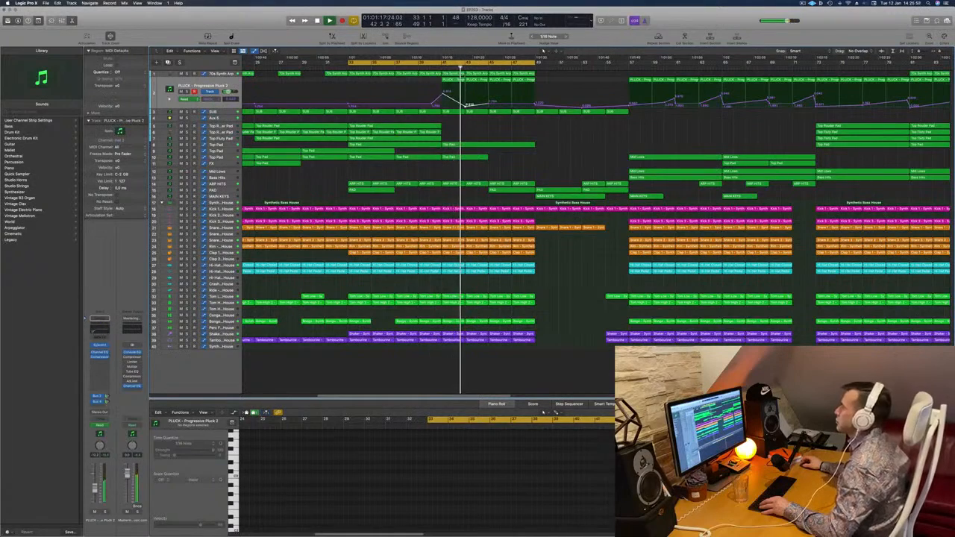
{"action": "key", "text": "Return"}
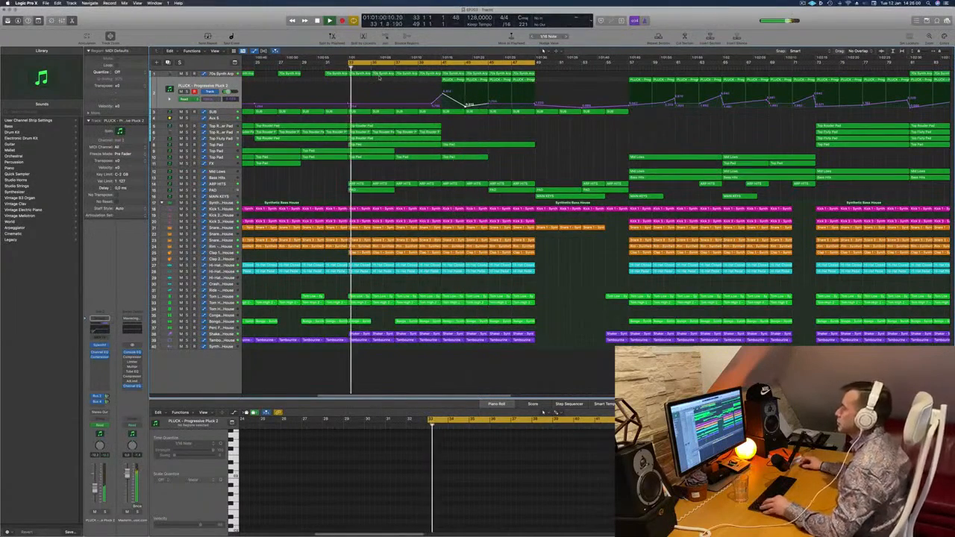
Step: Review the Tambourine and Shaker tracks across bars 33 to 49 during playback
{"action": "key", "text": "super+Left"}
{"action": "key", "text": "super+Left"}
{"action": "key", "text": "super+Left"}
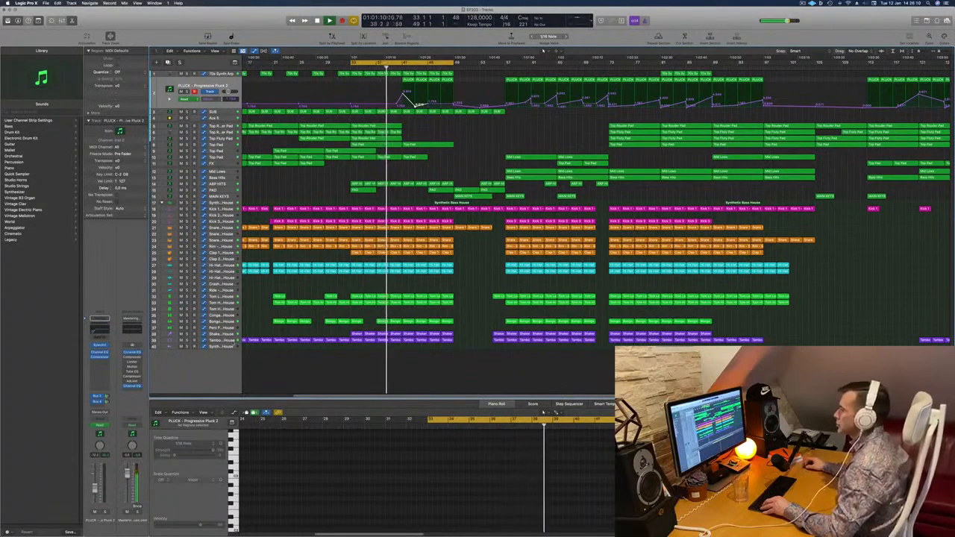
{"action": "left_click", "coordinate": [220, 340]}
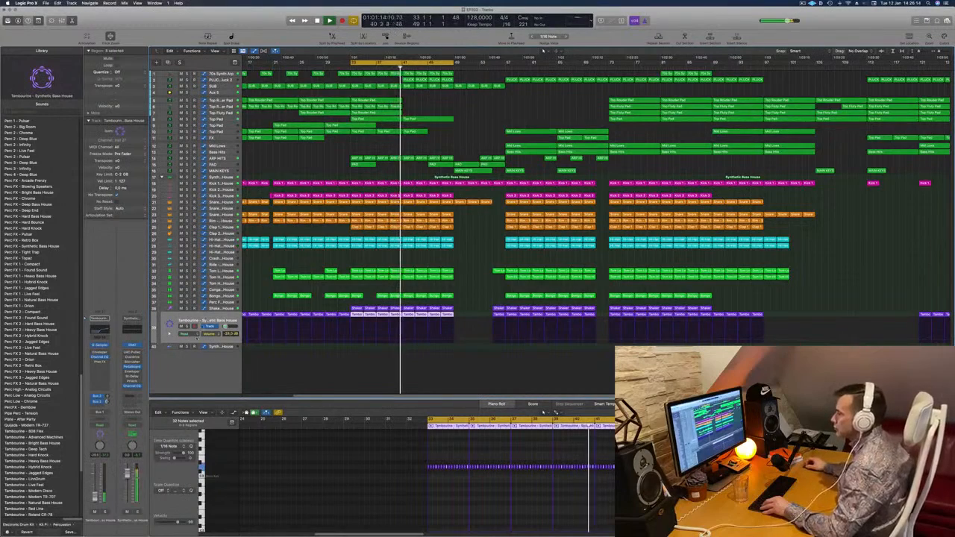
{"action": "key", "text": "Up"}
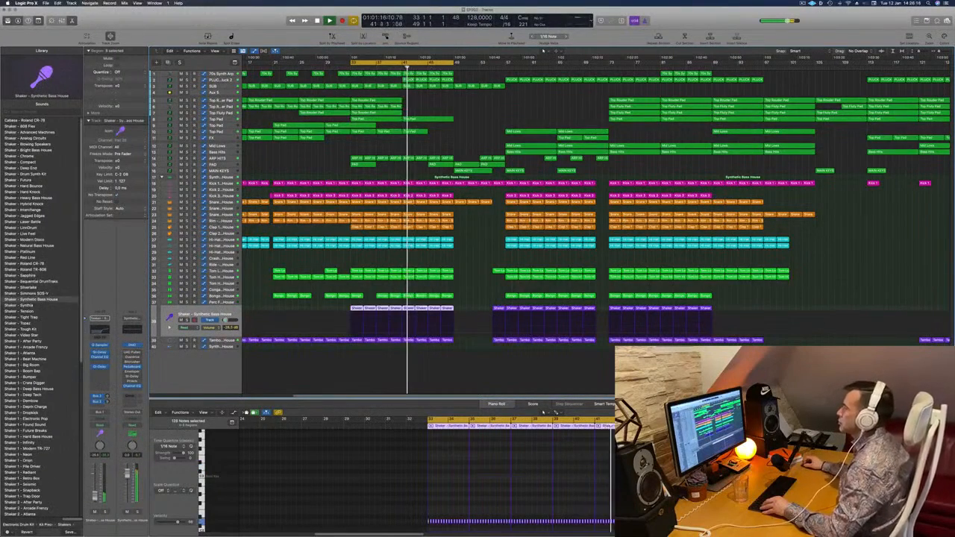
{"action": "scroll", "coordinate": [440, 96], "scroll_direction": "up", "scroll_amount": 3}
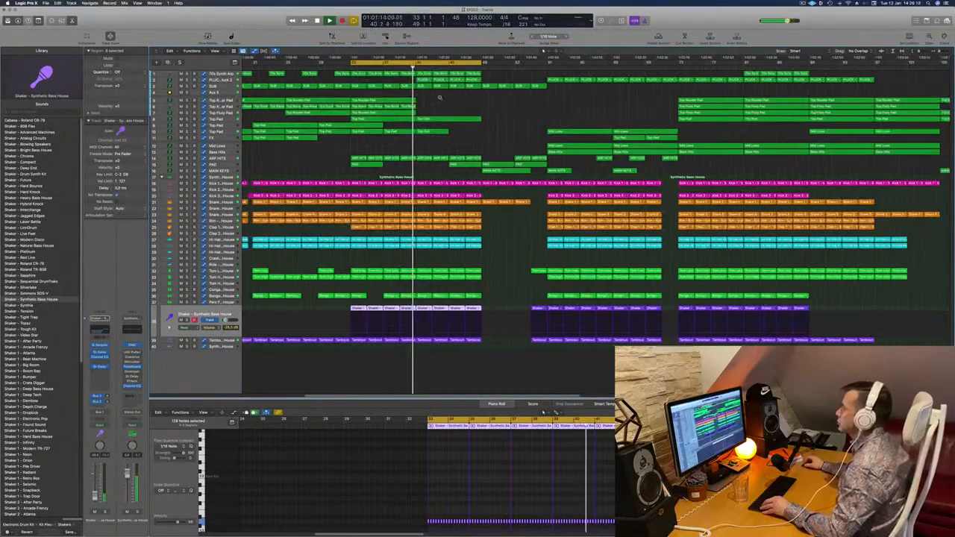
{"action": "scroll", "coordinate": [440, 96], "scroll_direction": "down", "scroll_amount": 3}
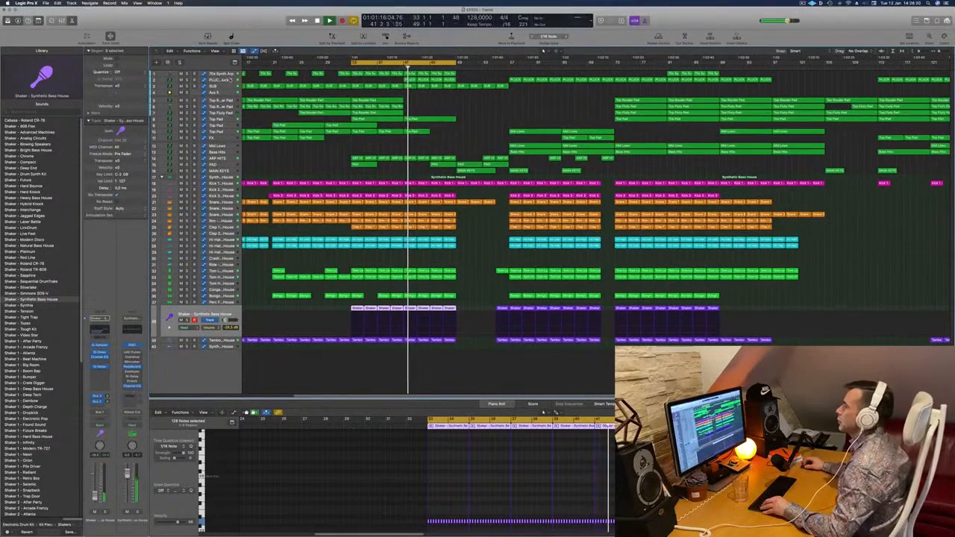
Step: Lower the Progressive Pluck 2 automation peak near bar 41 and lift the curve slightly around bar 45
{"action": "left_click", "coordinate": [232, 81]}
{"action": "left_click", "coordinate": [405, 97]}
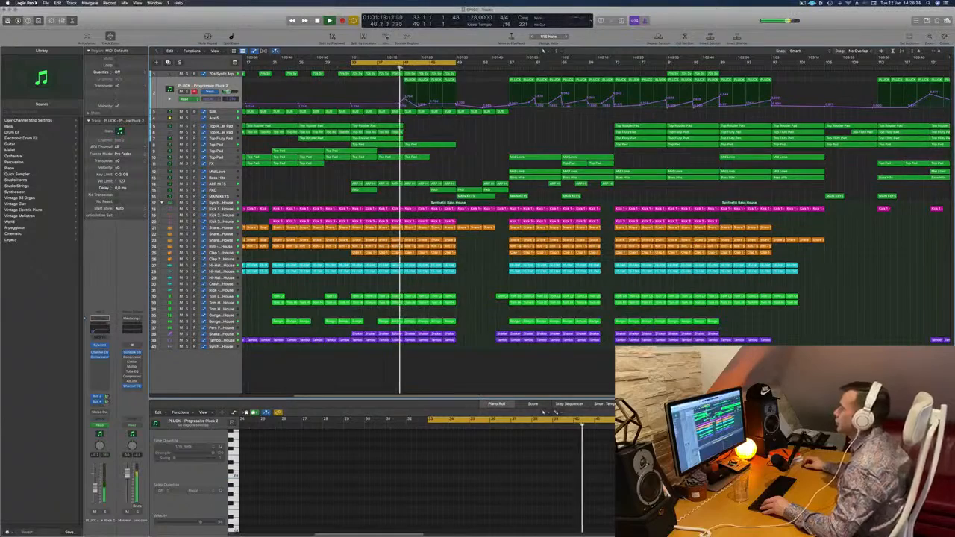
{"action": "scroll", "coordinate": [405, 98], "scroll_direction": "down", "scroll_amount": 3}
{"action": "scroll", "coordinate": [440, 117], "scroll_direction": "up", "scroll_amount": 3}
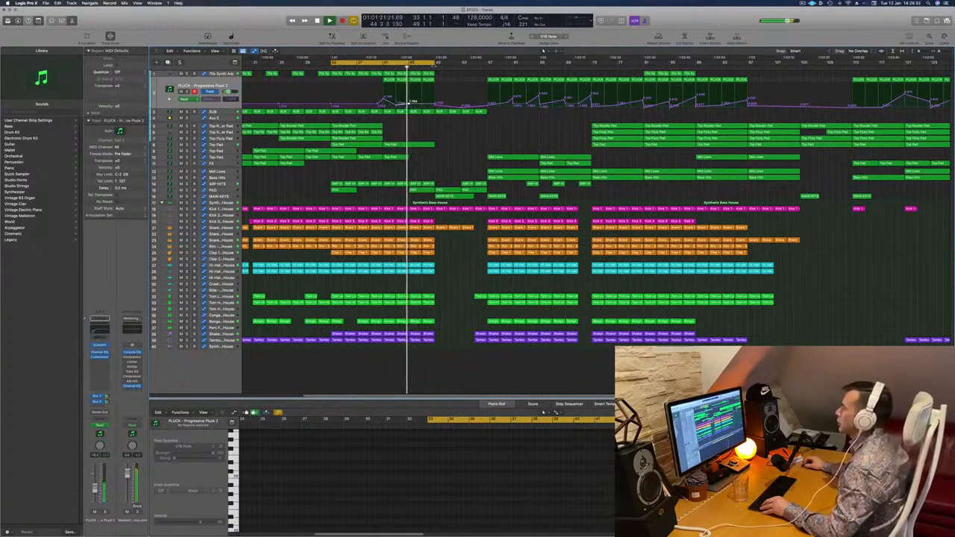
Step: Extend the cycle range to end at bar 57 and audition the Top Pad and Aux 5 tracks soloed and within the mix
{"action": "left_click_drag", "start_coordinate": [435, 65], "coordinate": [486, 73]}
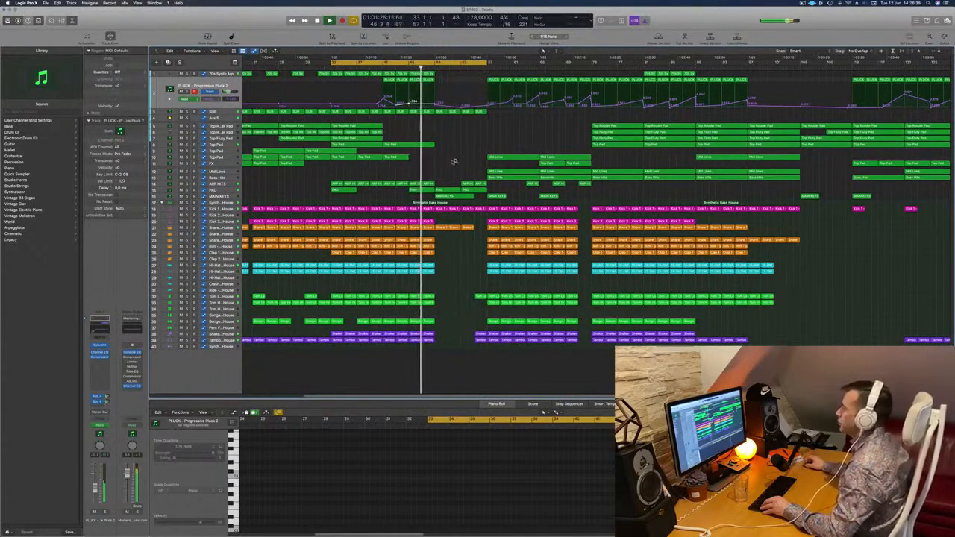
{"action": "key", "text": "super+Left"}
{"action": "left_click", "coordinate": [226, 145]}
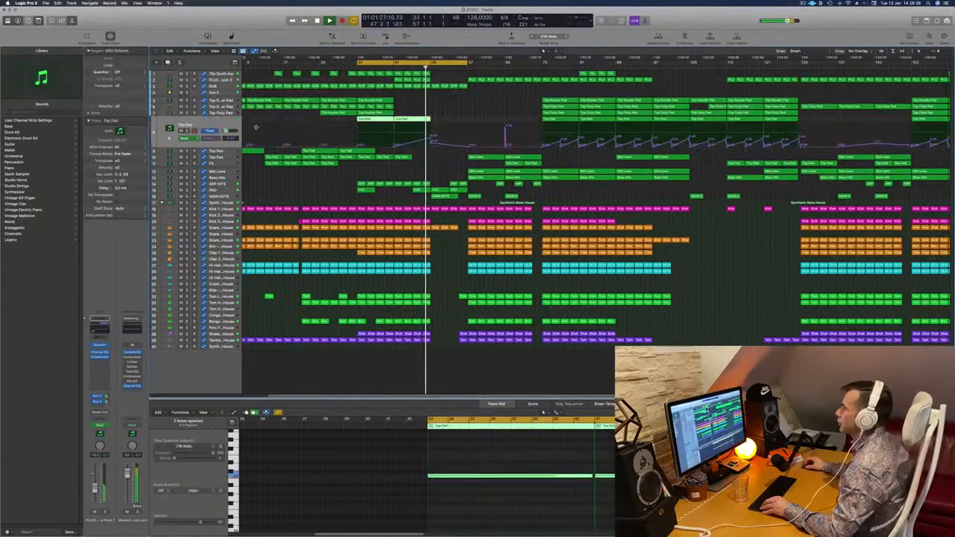
{"action": "left_click", "coordinate": [187, 130]}
{"action": "left_click", "coordinate": [187, 130]}
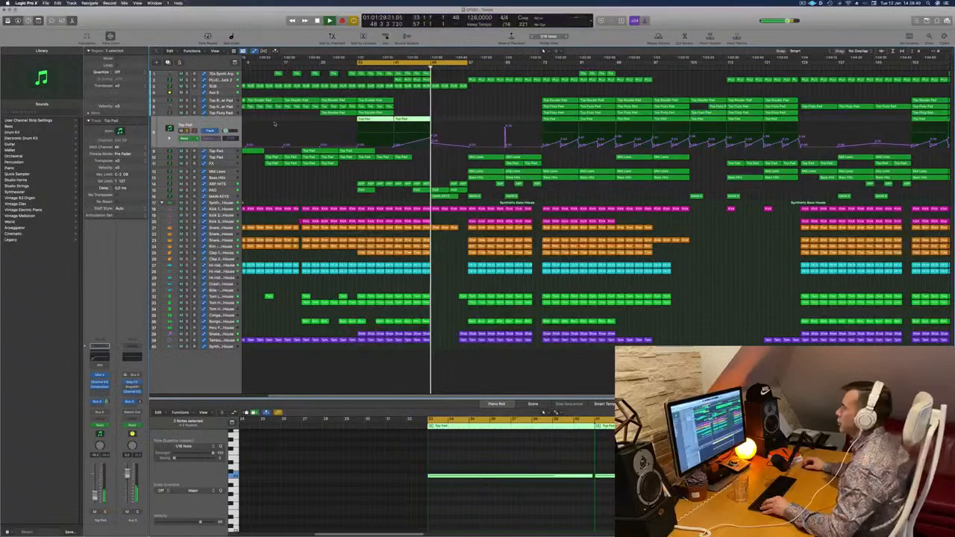
{"action": "key", "text": "super+Left"}
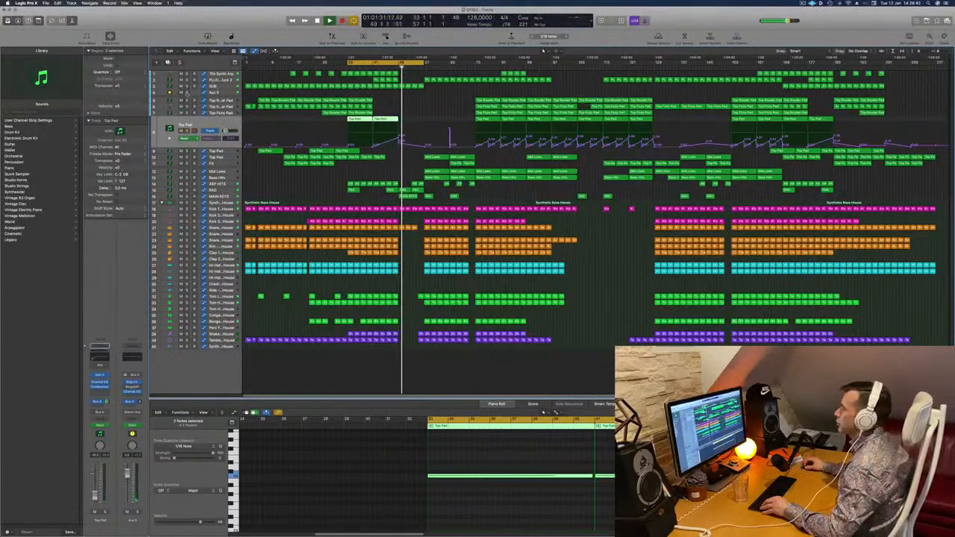
{"action": "left_click", "coordinate": [187, 92]}
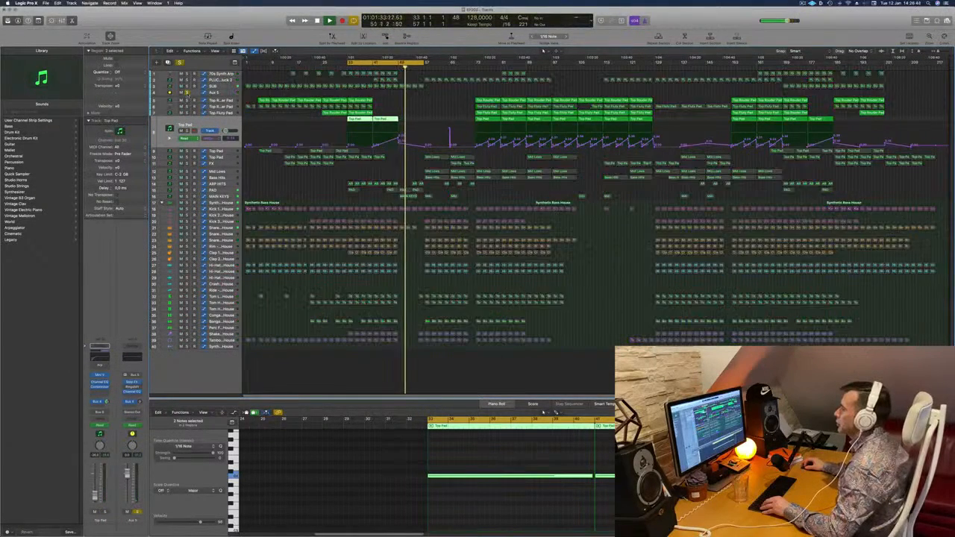
{"action": "left_click", "coordinate": [187, 92]}
{"action": "left_click", "coordinate": [370, 73]}
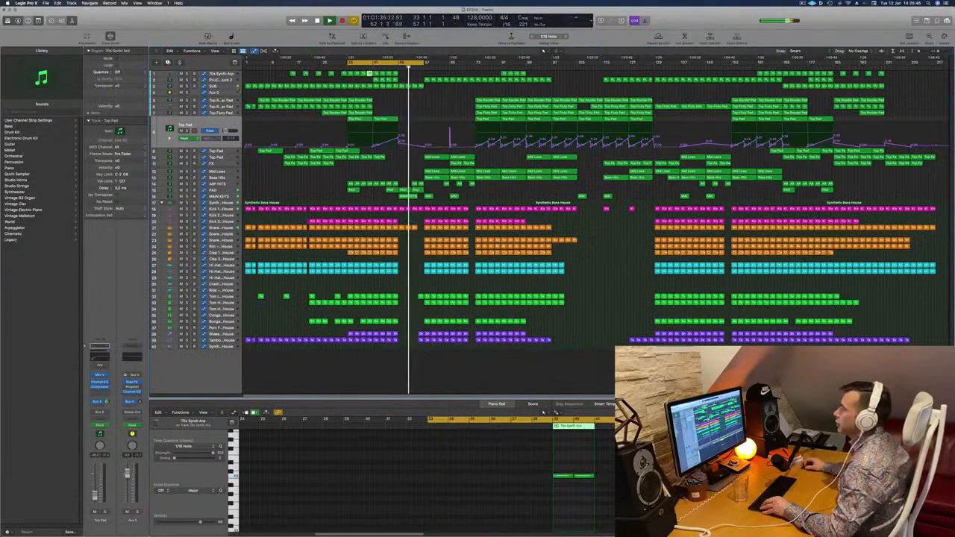
Step: Build a second Aux 5 send automation ramp from bar 41 to a peak at bar 49, drop it at bar 50, and replay the section
{"action": "left_click", "coordinate": [230, 93]}
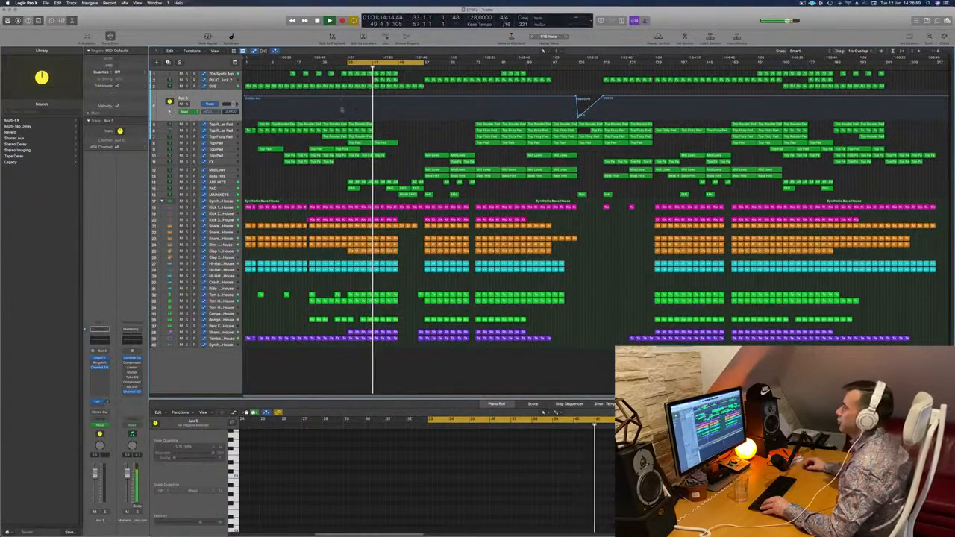
{"action": "left_click", "coordinate": [170, 112]}
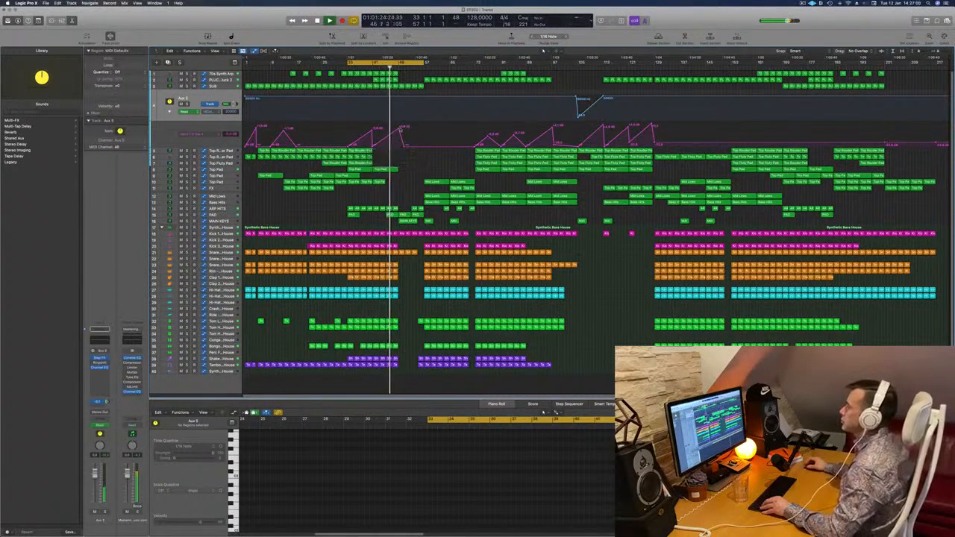
{"action": "key", "text": "super+Right"}
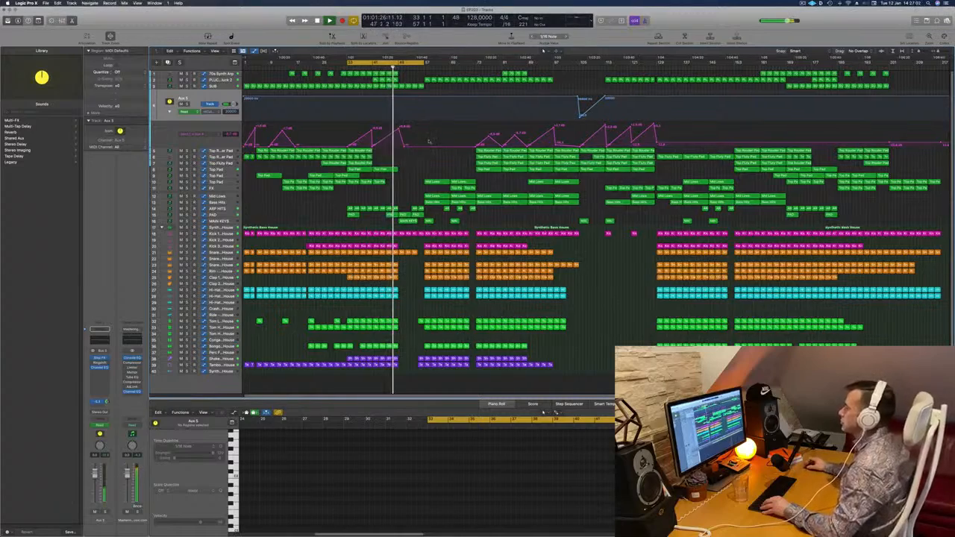
{"action": "key", "text": "super+Right"}
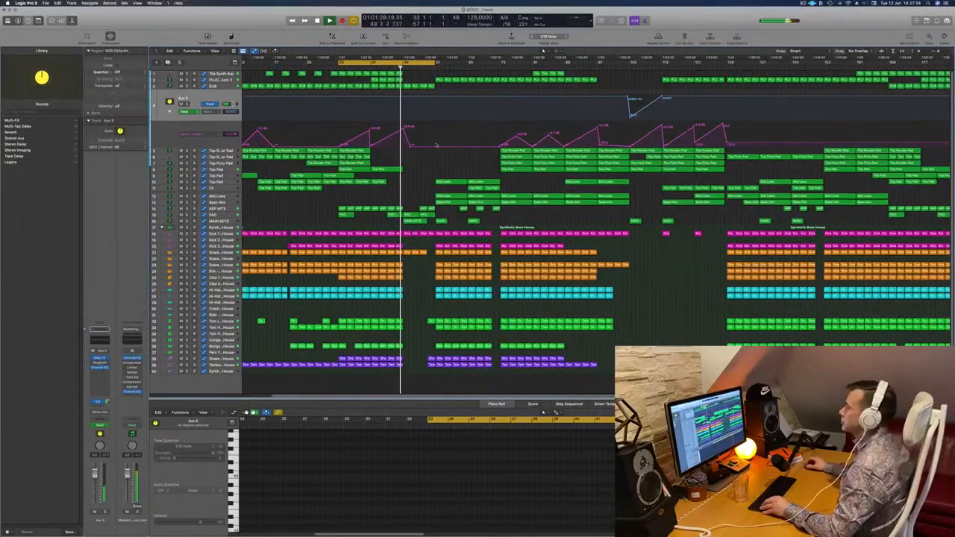
{"action": "key", "text": "super+Left"}
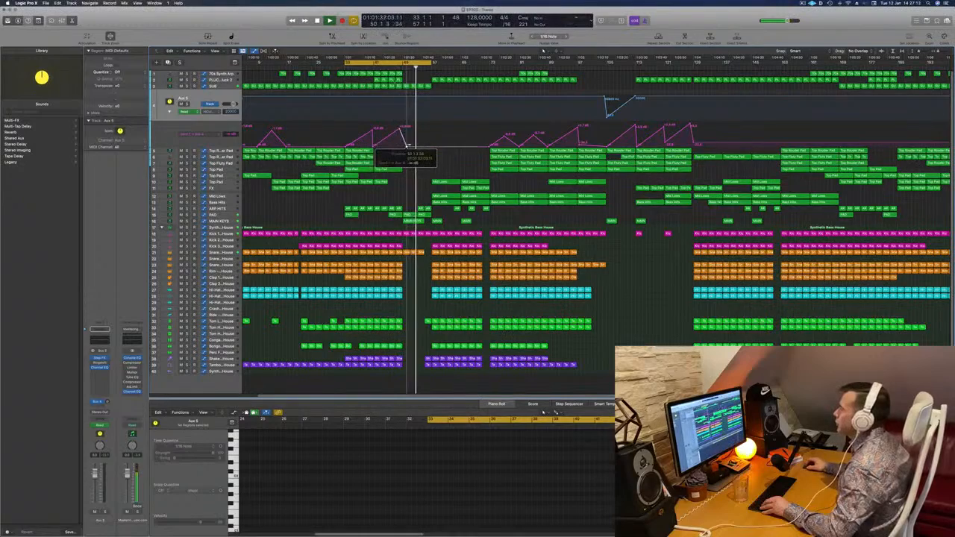
{"action": "key", "text": "space"}
{"action": "key", "text": "space"}
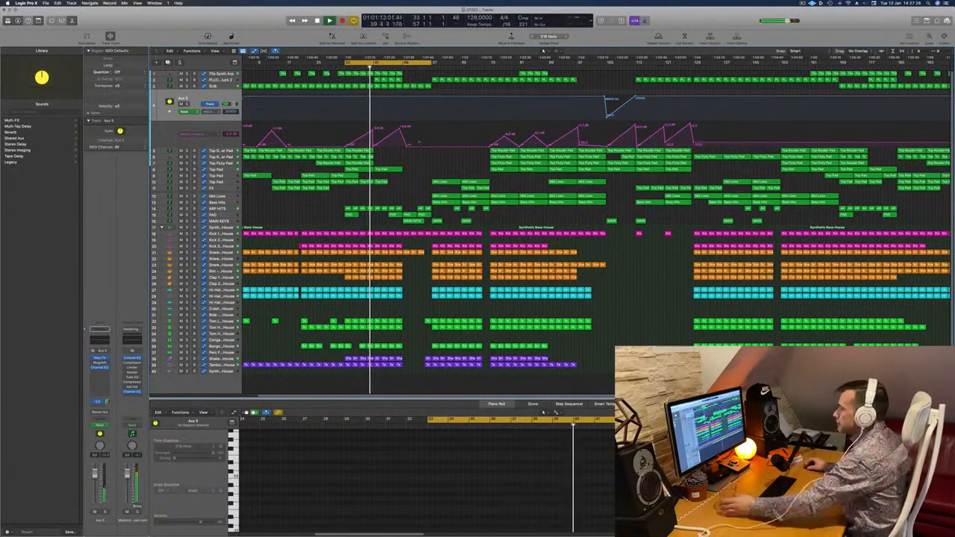
Step: Review the Hi-Hat Pedal, Hi-Hat Closed and PAD tracks during playback of bars 33 to 57
{"action": "left_click", "coordinate": [222, 296]}
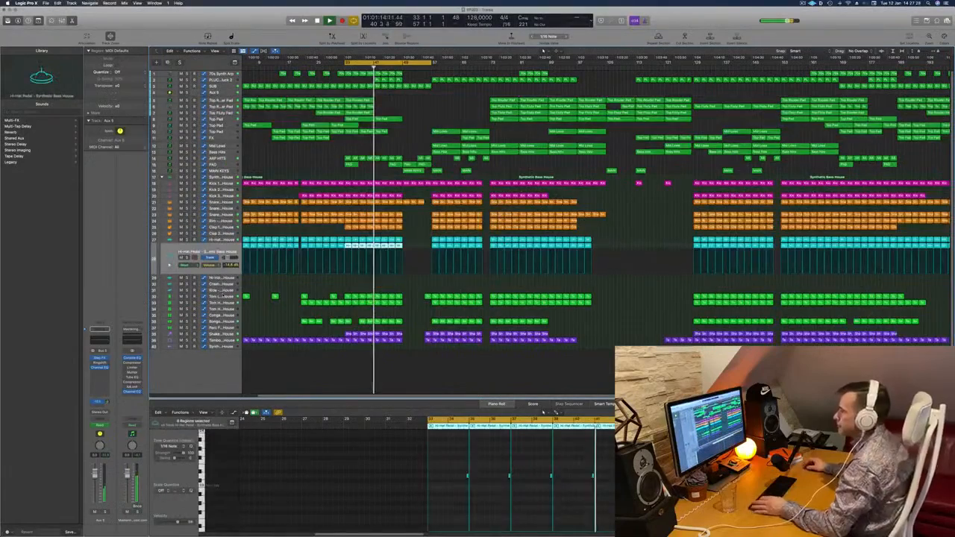
{"action": "key", "text": "Up"}
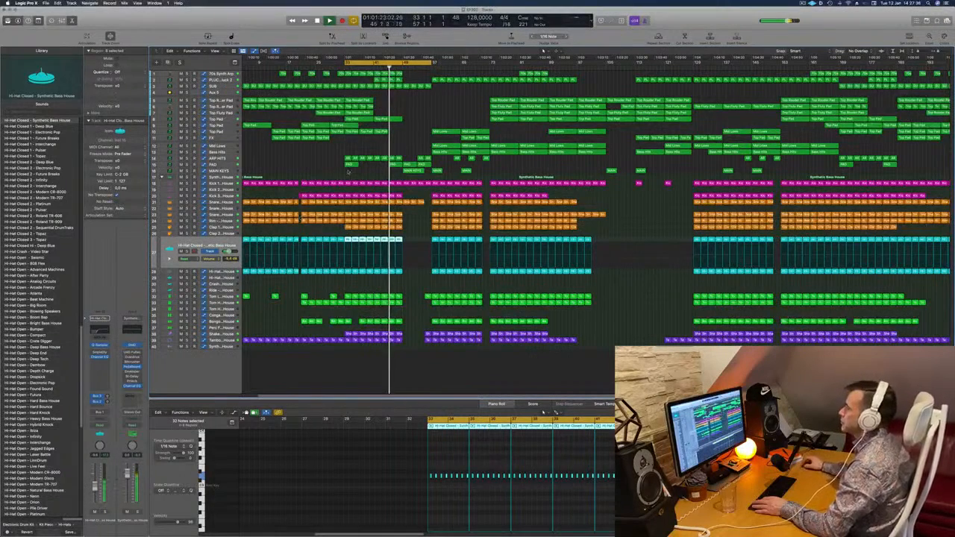
{"action": "key", "text": "Up"}
{"action": "key", "text": "Up"}
{"action": "key", "text": "Up"}
{"action": "key", "text": "Up"}
{"action": "key", "text": "Up"}
{"action": "key", "text": "Up"}
{"action": "key", "text": "Up"}
{"action": "key", "text": "Up"}
{"action": "key", "text": "Up"}
{"action": "key", "text": "Up"}
{"action": "key", "text": "Up"}
{"action": "key", "text": "Up"}
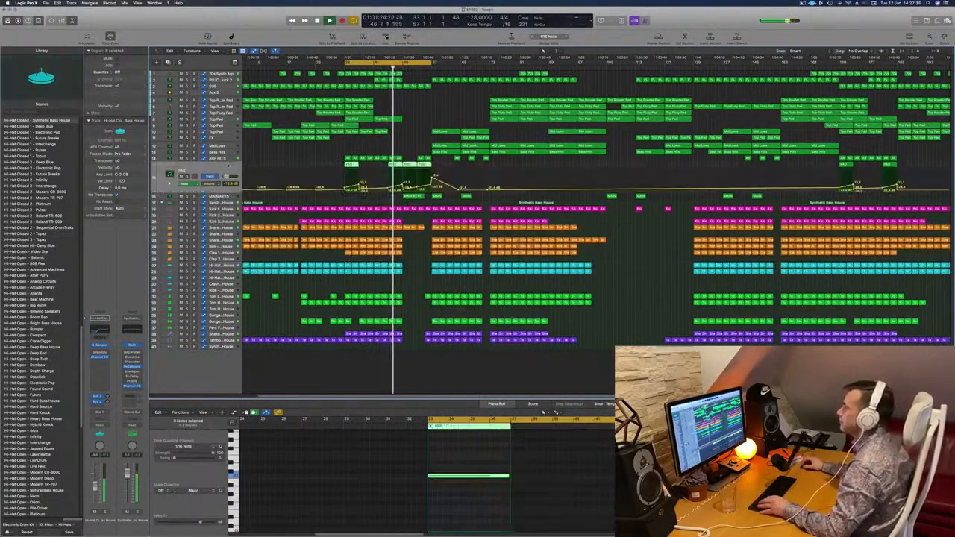
Step: Examine the PAD volume automation around bars 33 to 57 and the regions on the ARP HITS track
{"action": "scroll", "coordinate": [412, 133], "scroll_direction": "up", "scroll_amount": 3}
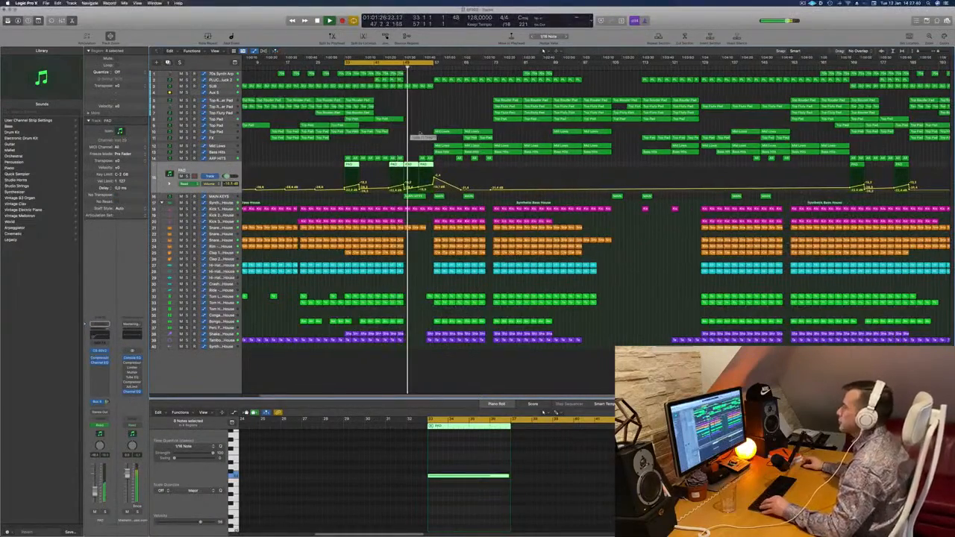
{"action": "scroll", "coordinate": [419, 134], "scroll_direction": "down", "scroll_amount": 5}
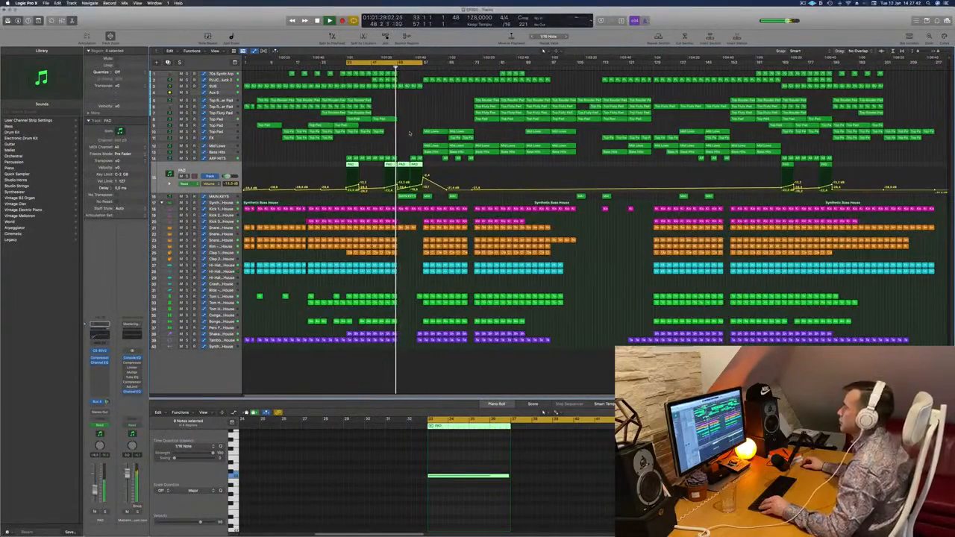
{"action": "scroll", "coordinate": [409, 133], "scroll_direction": "up", "scroll_amount": 2}
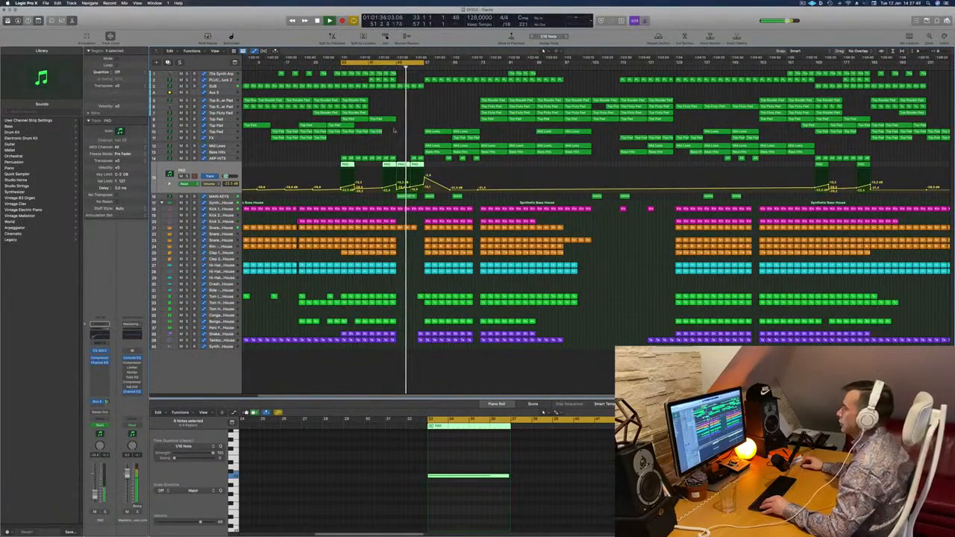
{"action": "scroll", "coordinate": [405, 133], "scroll_direction": "up", "scroll_amount": 1}
{"action": "scroll", "coordinate": [411, 135], "scroll_direction": "up", "scroll_amount": 1}
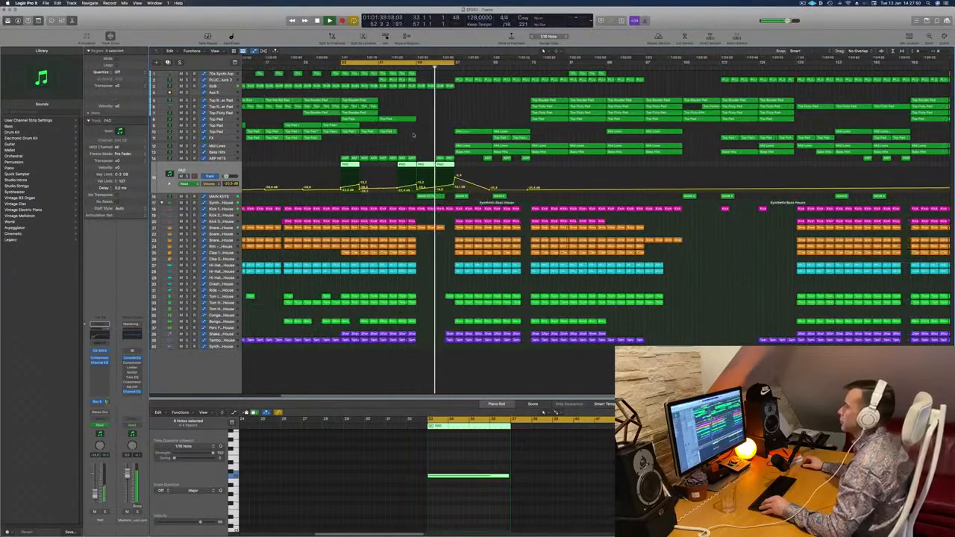
{"action": "scroll", "coordinate": [407, 135], "scroll_direction": "down", "scroll_amount": 1}
{"action": "left_click", "coordinate": [239, 158]}
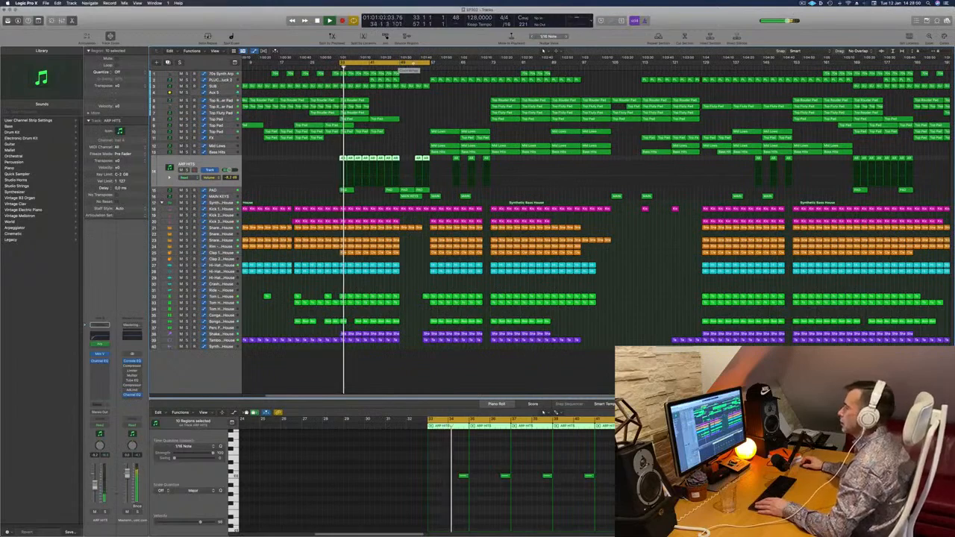
Step: Move the cycle range to bars 49 to 73 and audition the Mid Lows track soloed and within the mix
{"action": "left_click_drag", "start_coordinate": [402, 62], "coordinate": [475, 66]}
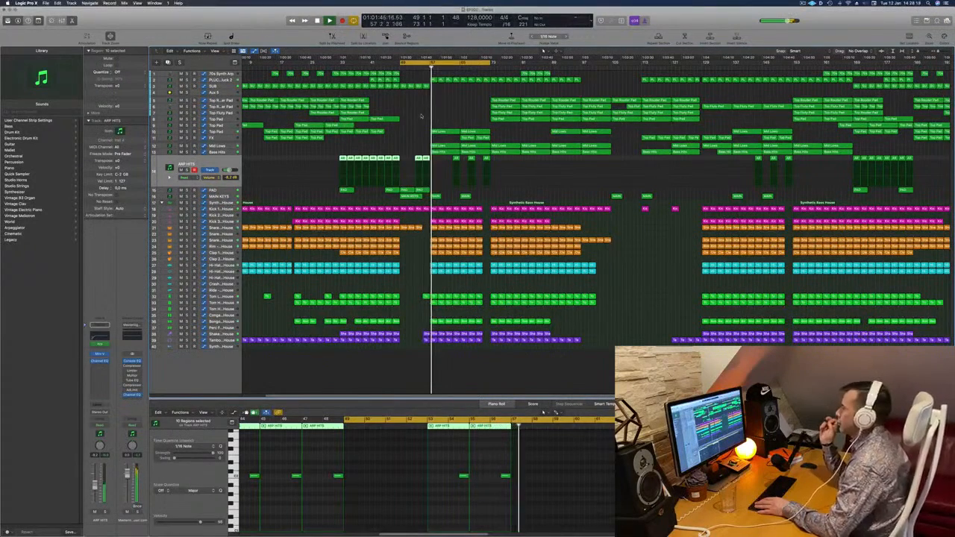
{"action": "left_click", "coordinate": [406, 78]}
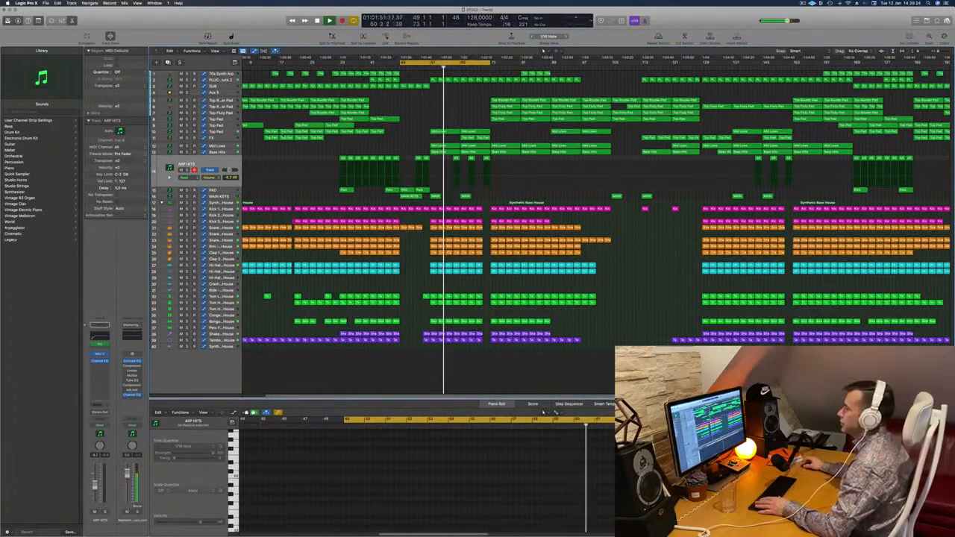
{"action": "left_click", "coordinate": [209, 145]}
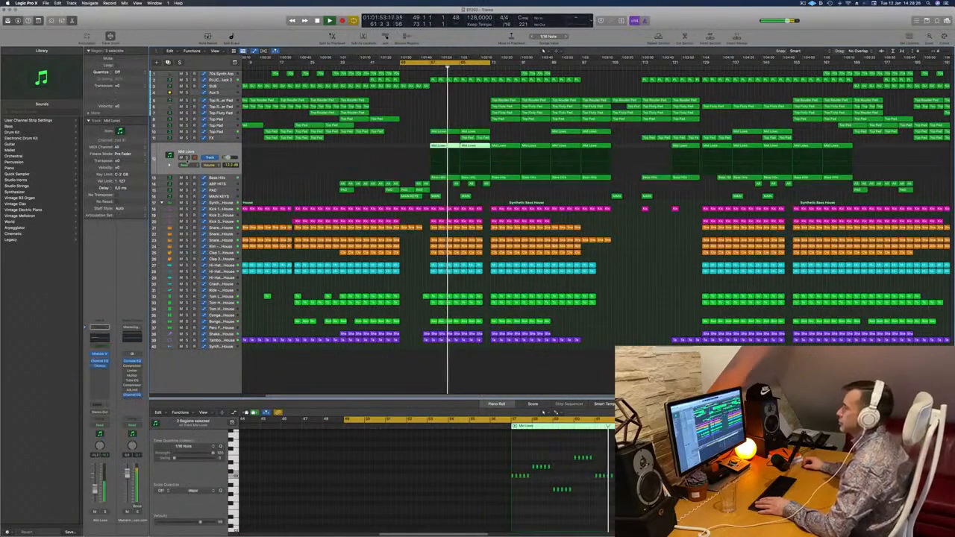
{"action": "key", "text": "s"}
{"action": "key", "text": "s"}
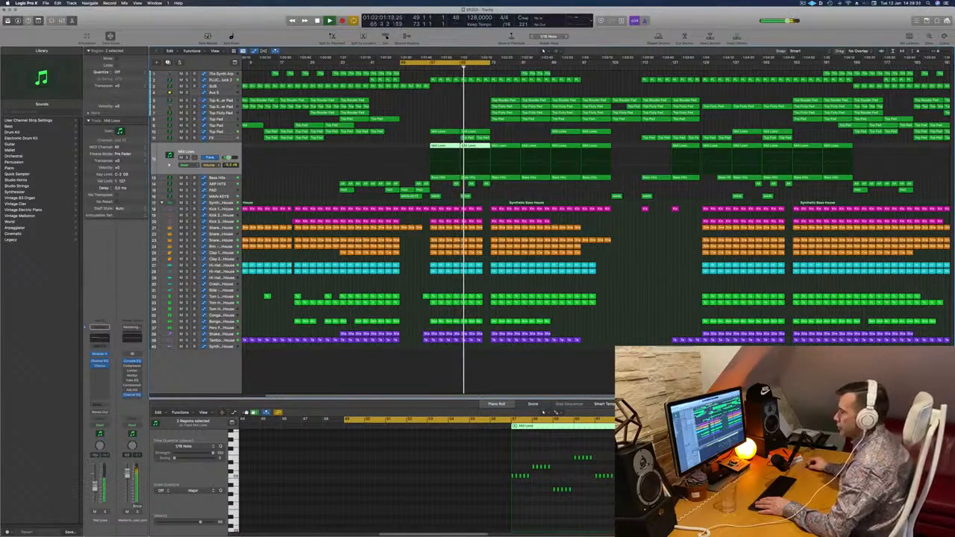
{"action": "key", "text": "s"}
{"action": "key", "text": "s"}
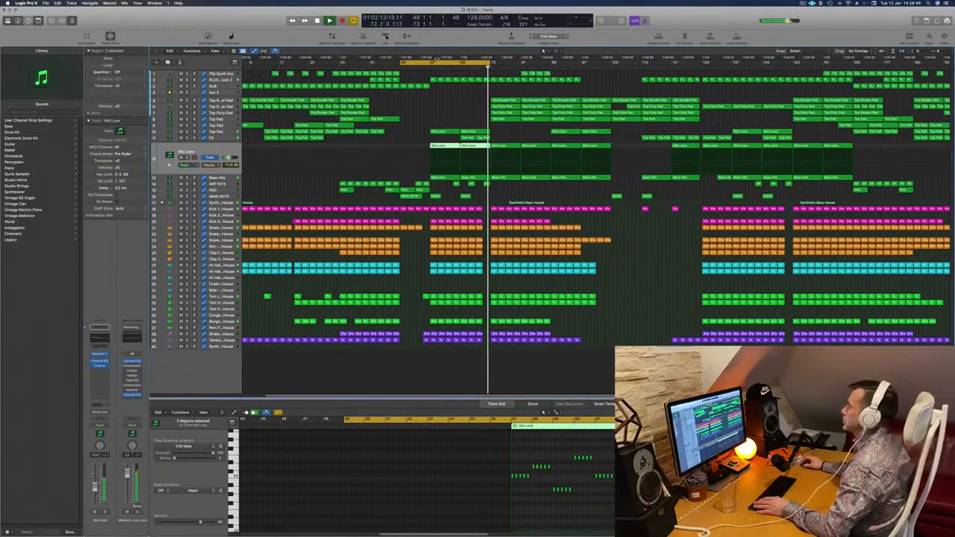
Step: Set the cycle range to bars 57 to 81 and replay the Mid Lows part from bar 57
{"action": "left_click_drag", "start_coordinate": [455, 62], "coordinate": [485, 63]}
{"action": "key", "text": "space"}
{"action": "key", "text": "space"}
{"action": "left_click", "coordinate": [212, 152]}
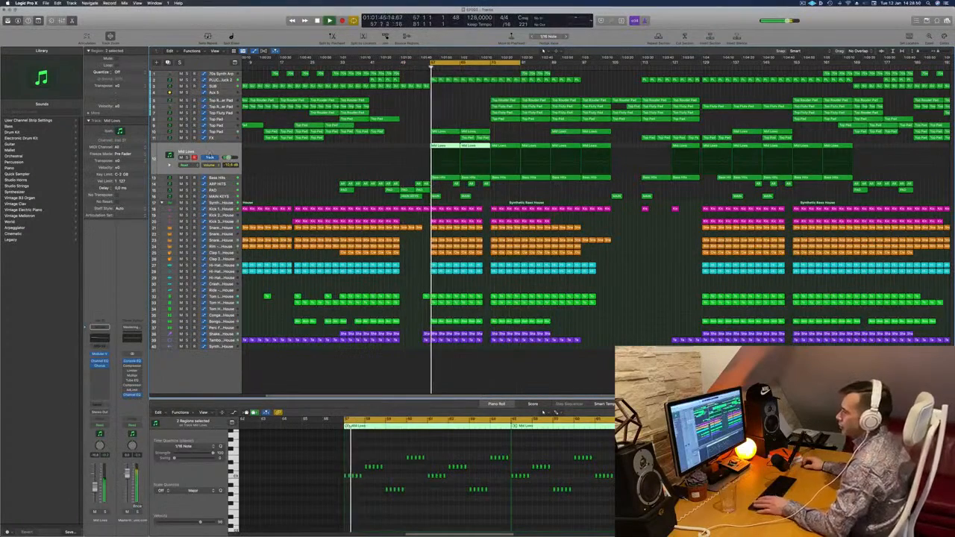
{"action": "key", "text": "space"}
{"action": "key", "text": "space"}
{"action": "key", "text": "space"}
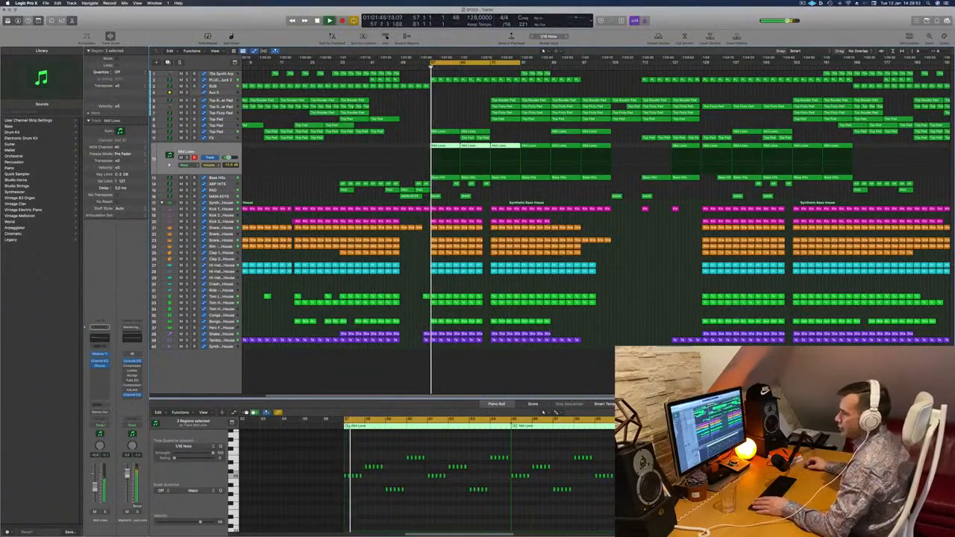
Step: Put the Mid Lows track in Touch automation mode and adjust Modular V's first filter cutoff during playback
{"action": "left_click", "coordinate": [99, 425]}
{"action": "left_click", "coordinate": [105, 431]}
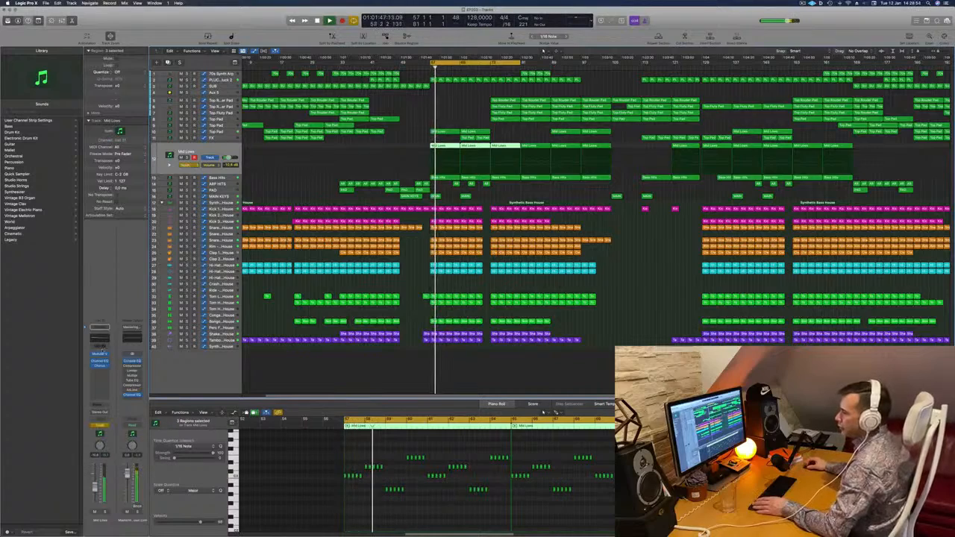
{"action": "left_click", "coordinate": [100, 354]}
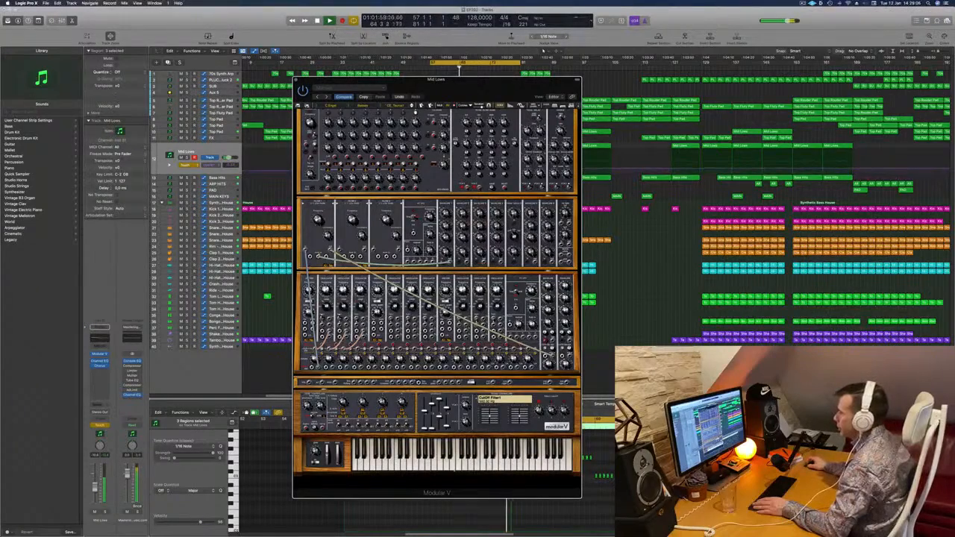
{"action": "left_click", "coordinate": [295, 79]}
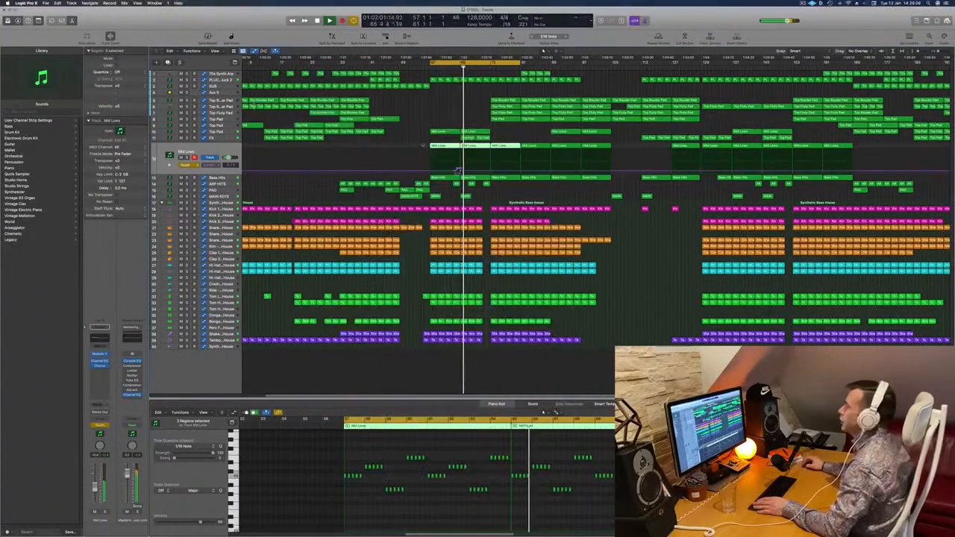
Step: Shape the Mid Lows cutoff automation to rise from bar 57 to bar 61 and fall by bar 65, using Read mode
{"action": "key", "text": "space"}
{"action": "key", "text": "space"}
{"action": "left_click", "coordinate": [447, 173]}
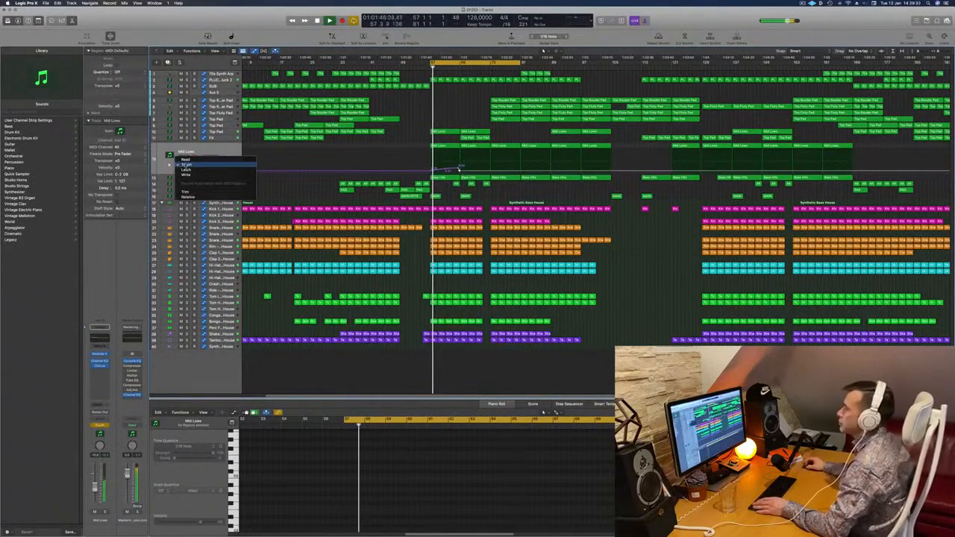
{"action": "scroll", "coordinate": [387, 172], "scroll_direction": "up", "scroll_amount": 5}
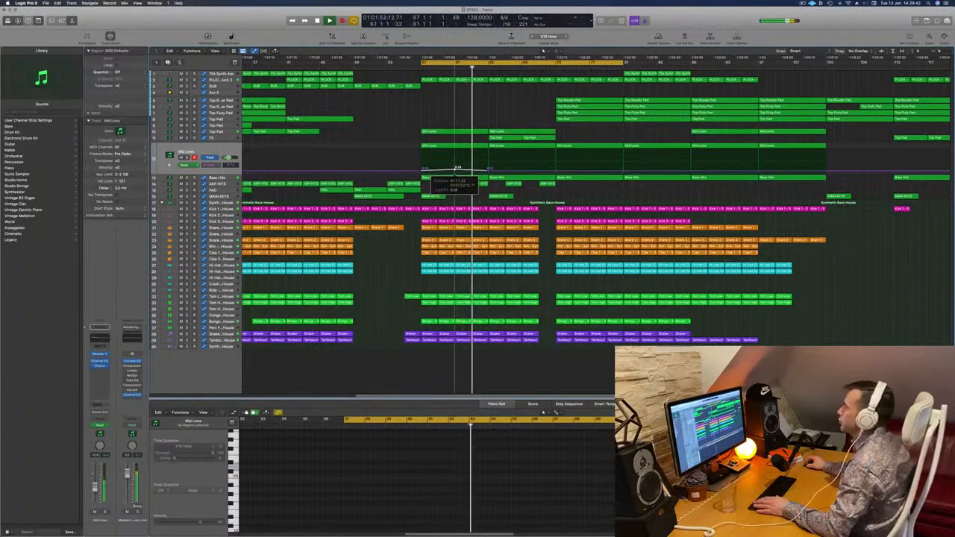
{"action": "key", "text": "space"}
{"action": "key", "text": "space"}
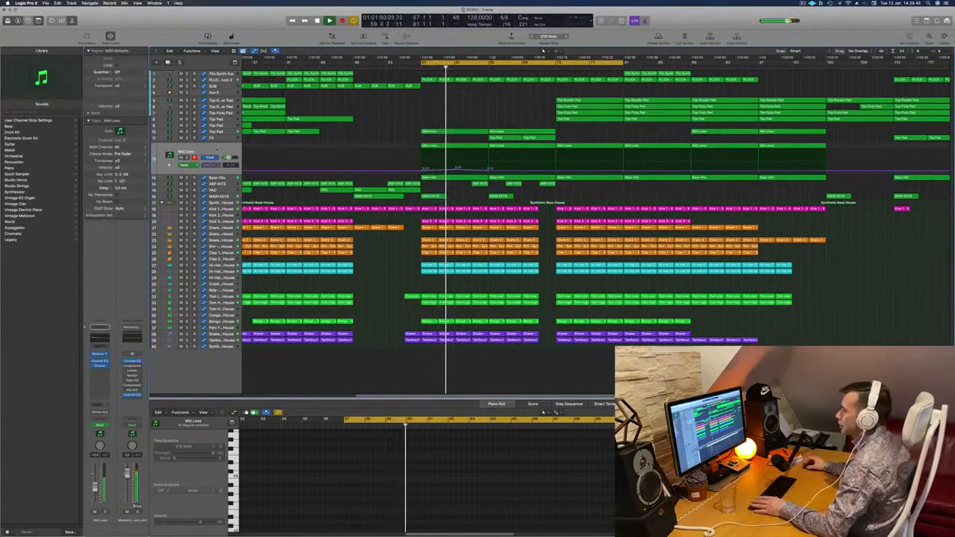
Step: Insert a Compressor on the Mid Lows channel in the mixer and replay the section from bar 57
{"action": "left_click", "coordinate": [216, 149]}
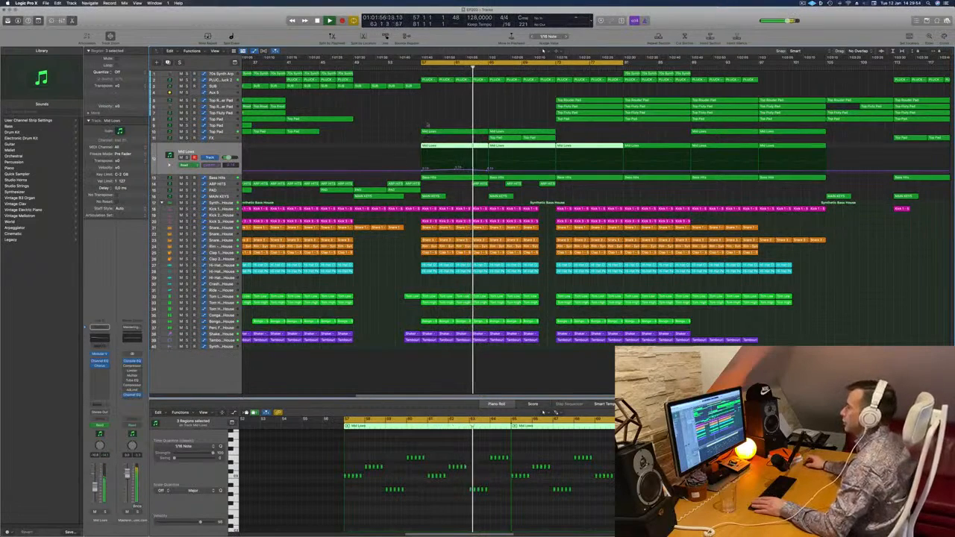
{"action": "key", "text": "space"}
{"action": "key", "text": "space"}
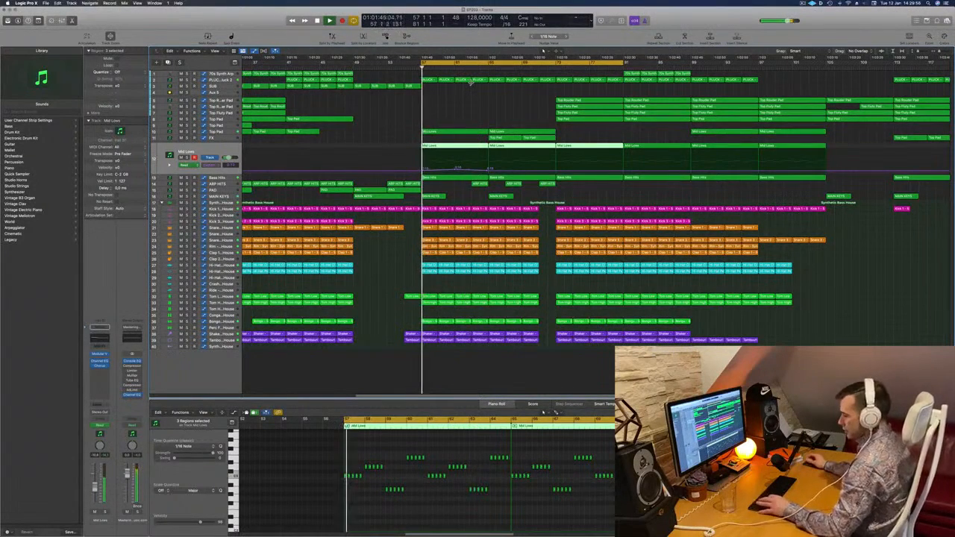
{"action": "key", "text": "x"}
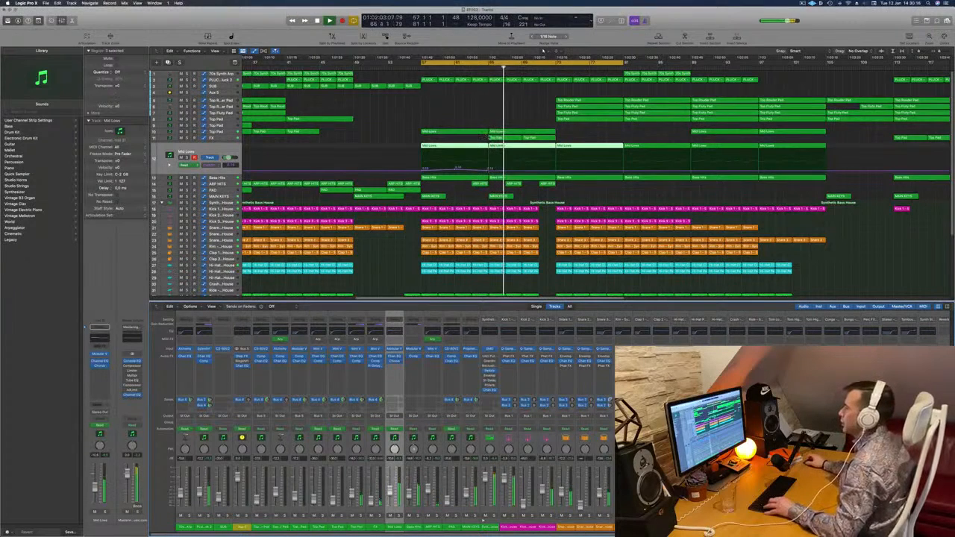
{"action": "key", "text": "space"}
{"action": "key", "text": "space"}
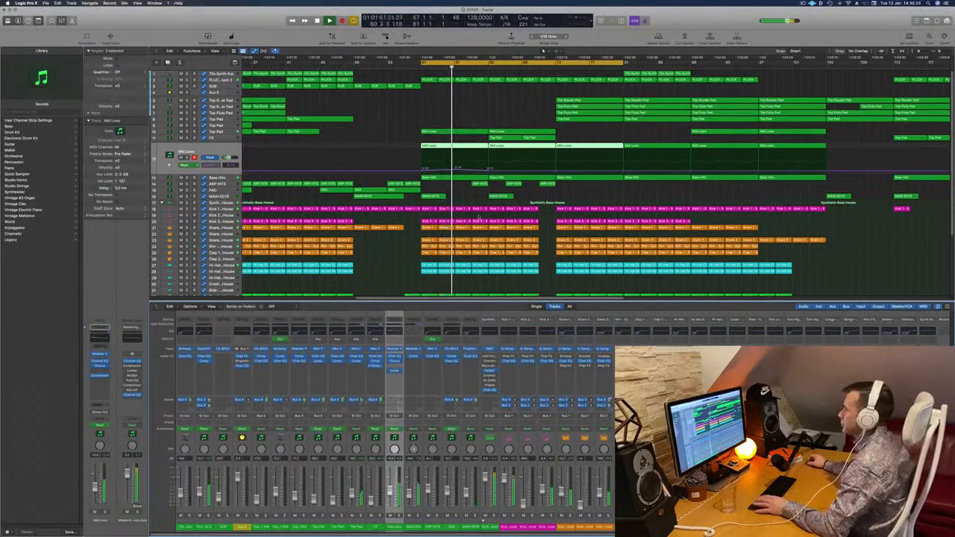
{"action": "key", "text": "space"}
{"action": "key", "text": "space"}
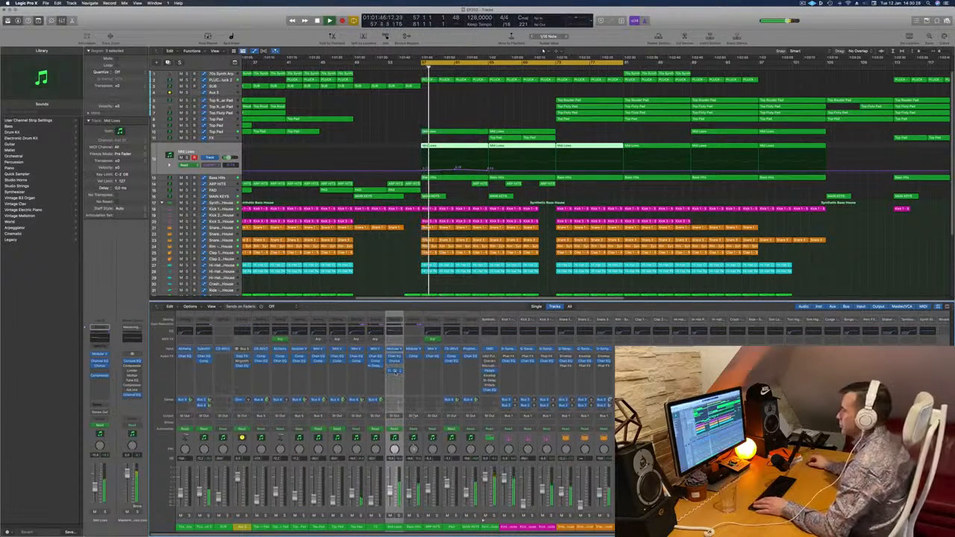
Step: Set the Mid Lows Compressor's side chain source to Inst 6 and replay the cycle section
{"action": "left_click", "coordinate": [395, 371]}
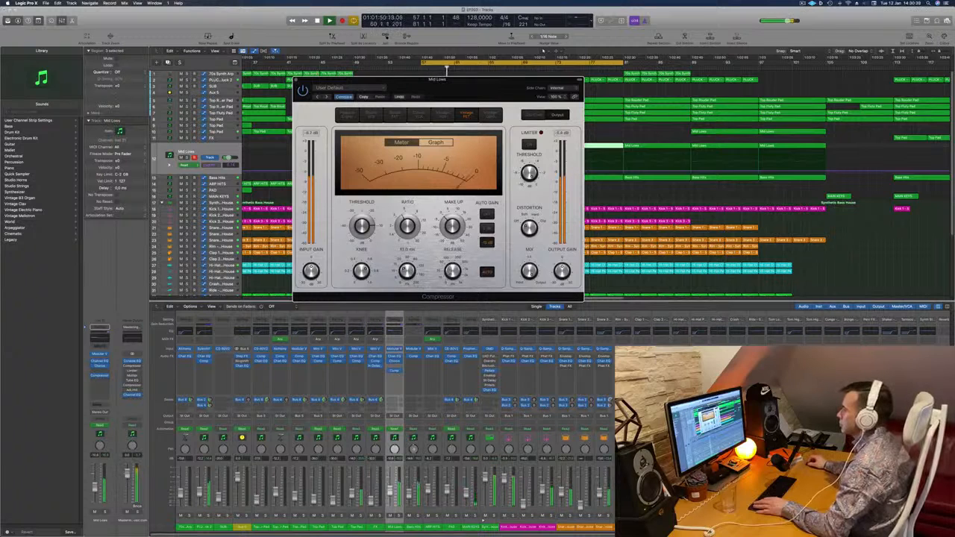
{"action": "left_click", "coordinate": [567, 90]}
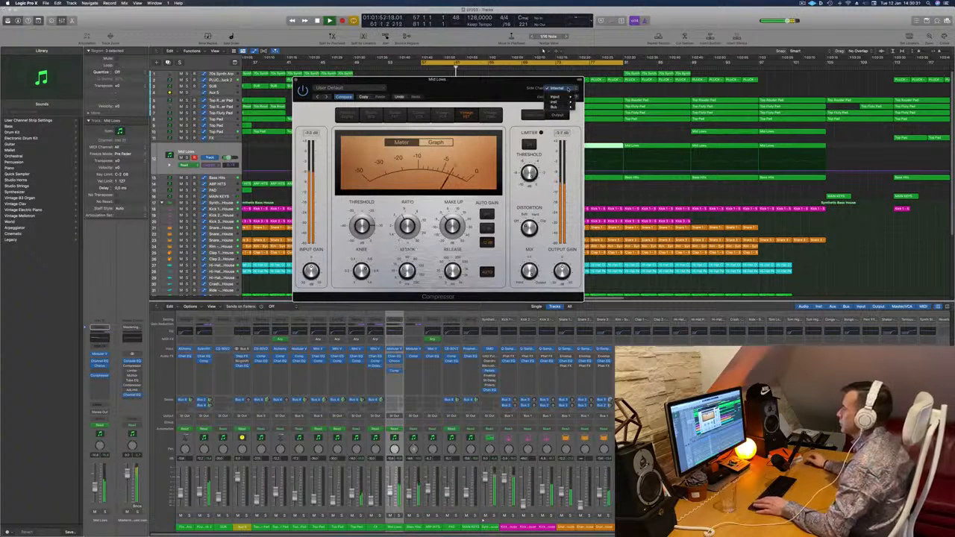
{"action": "mouse_move", "coordinate": [568, 106]}
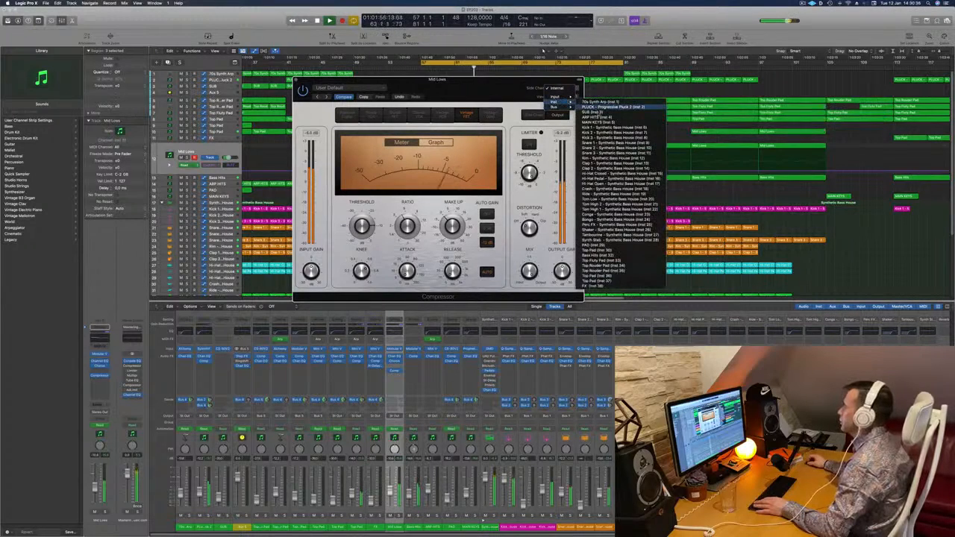
{"action": "left_click", "coordinate": [518, 79]}
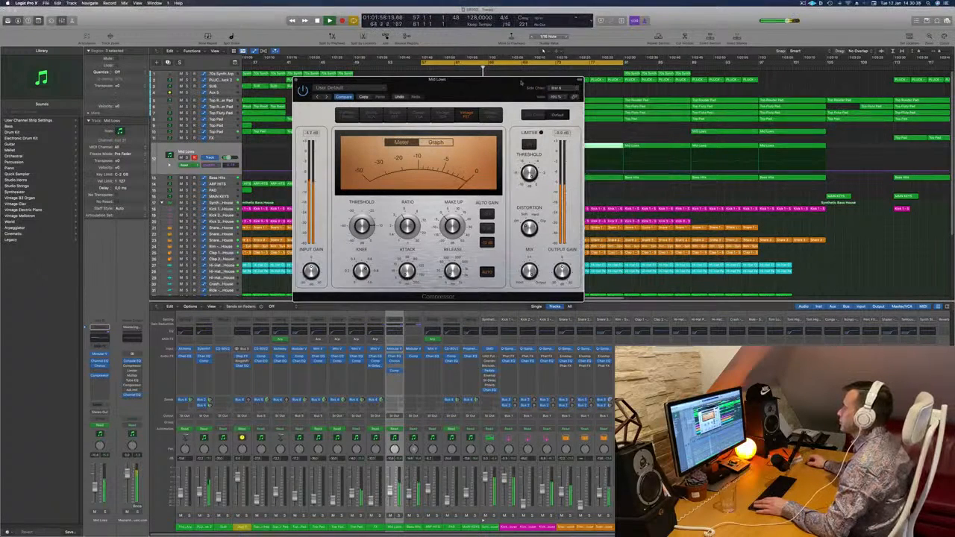
{"action": "left_click_drag", "start_coordinate": [521, 84], "coordinate": [643, 103]}
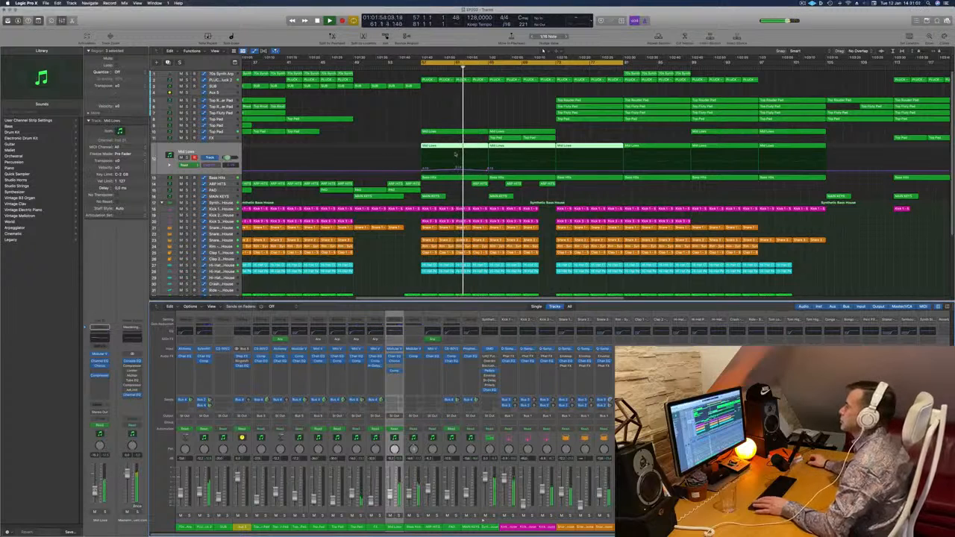
{"action": "key", "text": "space"}
{"action": "key", "text": "space"}
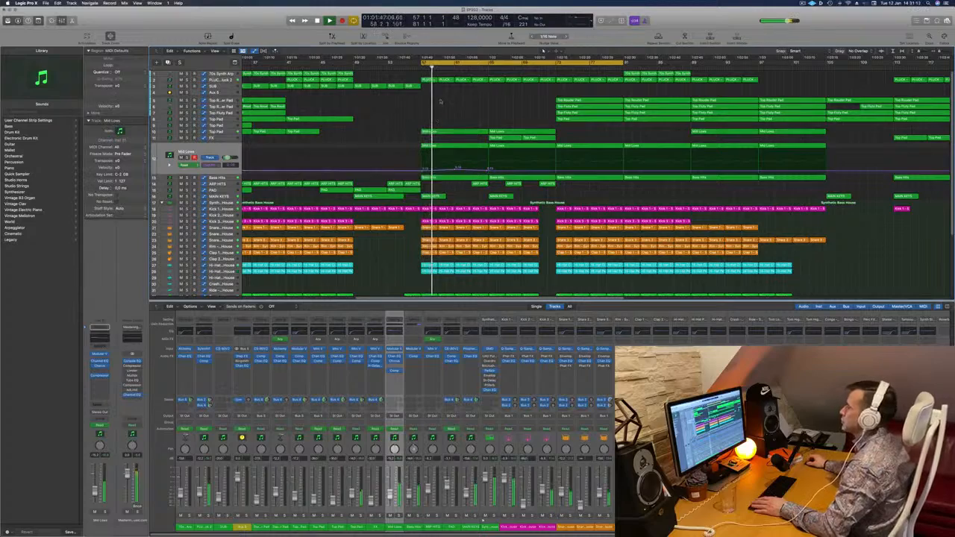
Step: Check the Progressive Pluck 2 automation from bar 57 and solo the Snare 1 track
{"action": "left_click", "coordinate": [221, 80]}
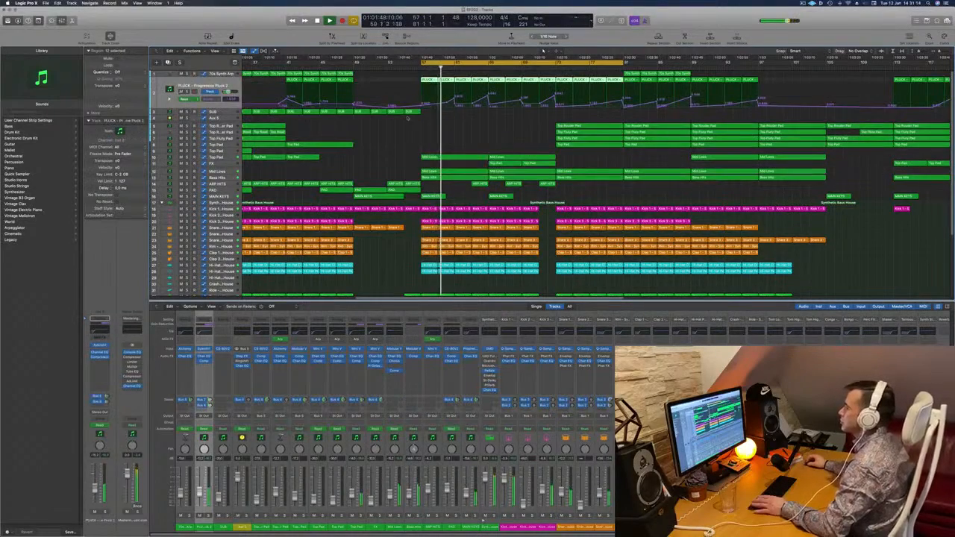
{"action": "scroll", "coordinate": [403, 119], "scroll_direction": "down", "scroll_amount": 3}
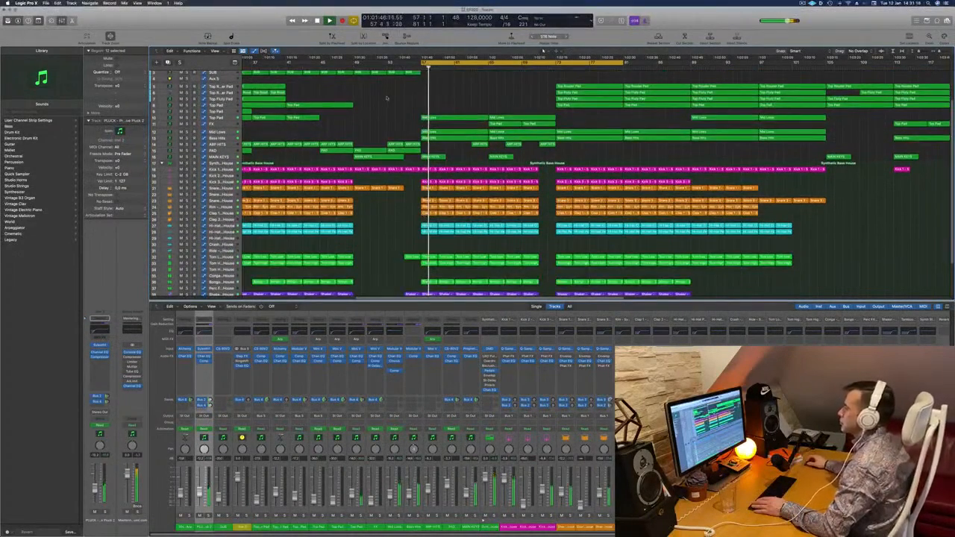
{"action": "left_click", "coordinate": [185, 189]}
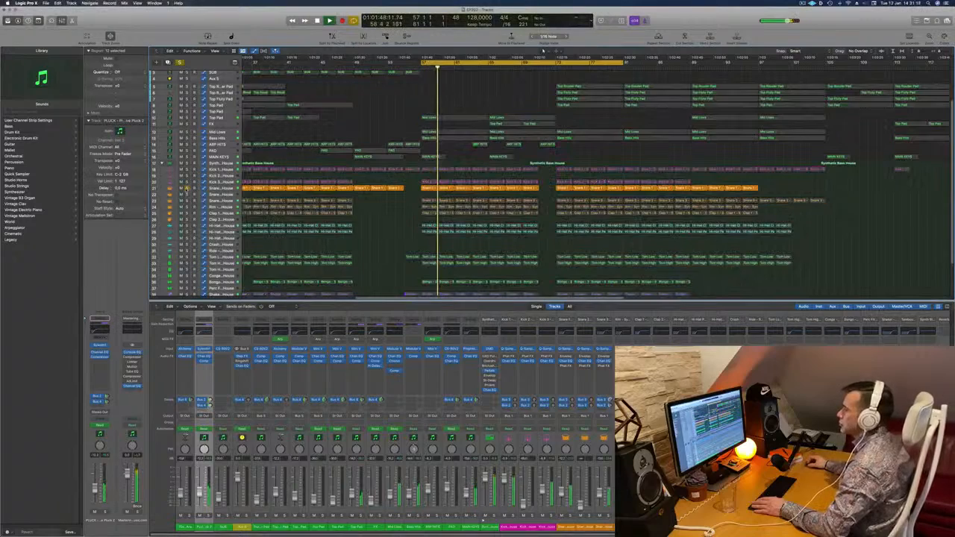
Step: Turn off solo on the Snare 1 track and select it to review its automation
{"action": "left_click", "coordinate": [185, 189]}
{"action": "left_click", "coordinate": [219, 189]}
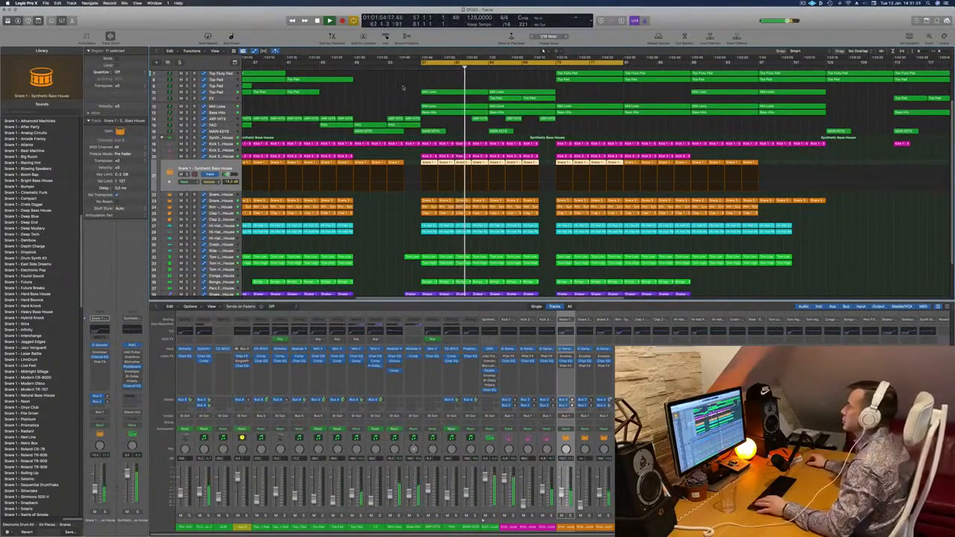
{"action": "scroll", "coordinate": [451, 109], "scroll_direction": "up", "scroll_amount": 3}
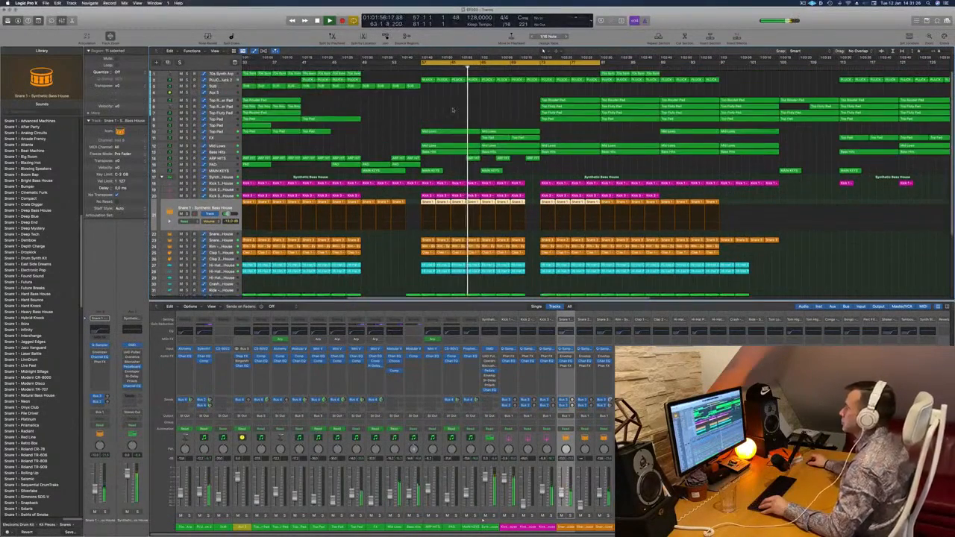
{"action": "key", "text": "super+Left"}
{"action": "key", "text": "super+Left"}
{"action": "key", "text": "super+Left"}
{"action": "key", "text": "super+Left"}
{"action": "key", "text": "super+Left"}
{"action": "key", "text": "super+Left"}
{"action": "key", "text": "super+Left"}
{"action": "key", "text": "super+Left"}
{"action": "key", "text": "super+Left"}
{"action": "key", "text": "super+Left"}
{"action": "key", "text": "super+Left"}
{"action": "key", "text": "super+Left"}
{"action": "key", "text": "super+Left"}
{"action": "key", "text": "super+Left"}
{"action": "key", "text": "super+Left"}
{"action": "key", "text": "super+Left"}
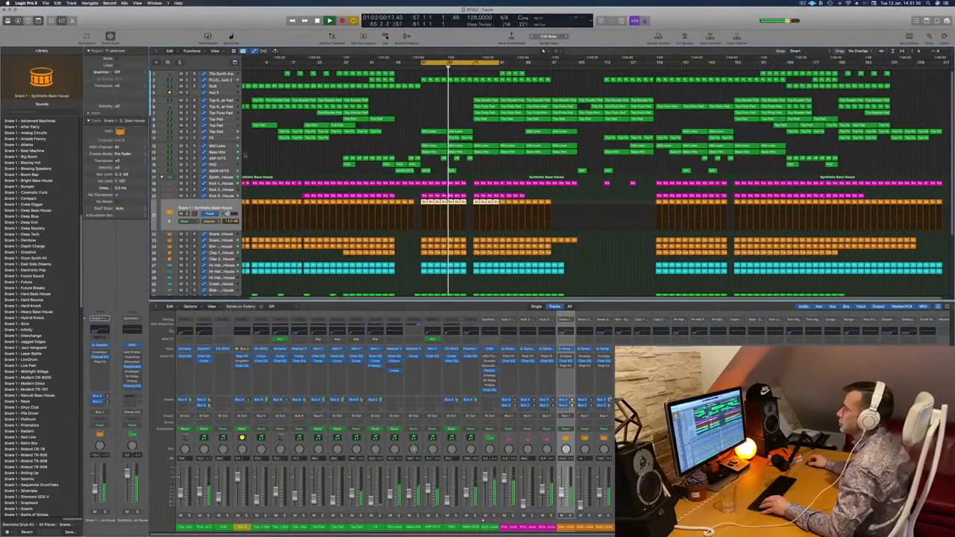
Step: Add cutoff automation points to Mid Lows just before bar 73, with the curve dropping at bar 73
{"action": "left_click", "coordinate": [230, 154]}
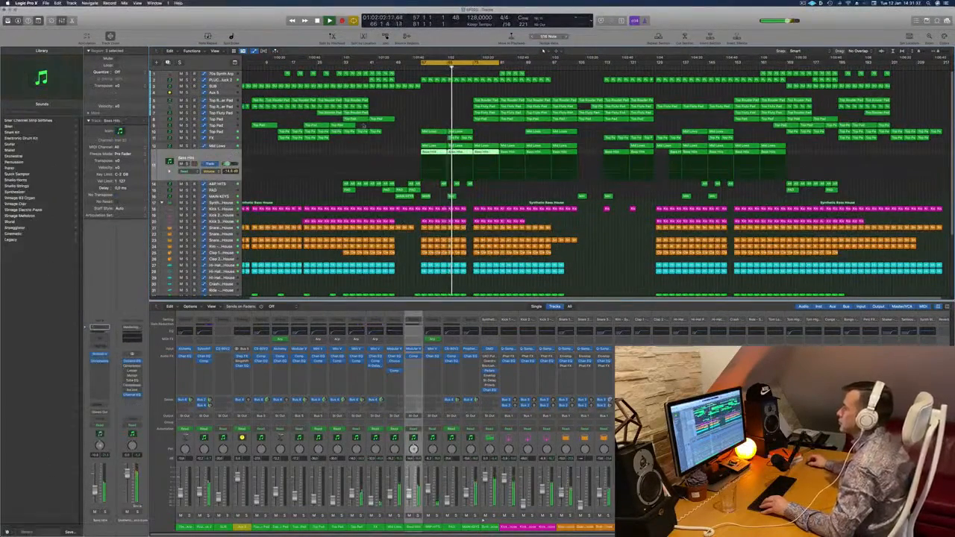
{"action": "left_click", "coordinate": [232, 148]}
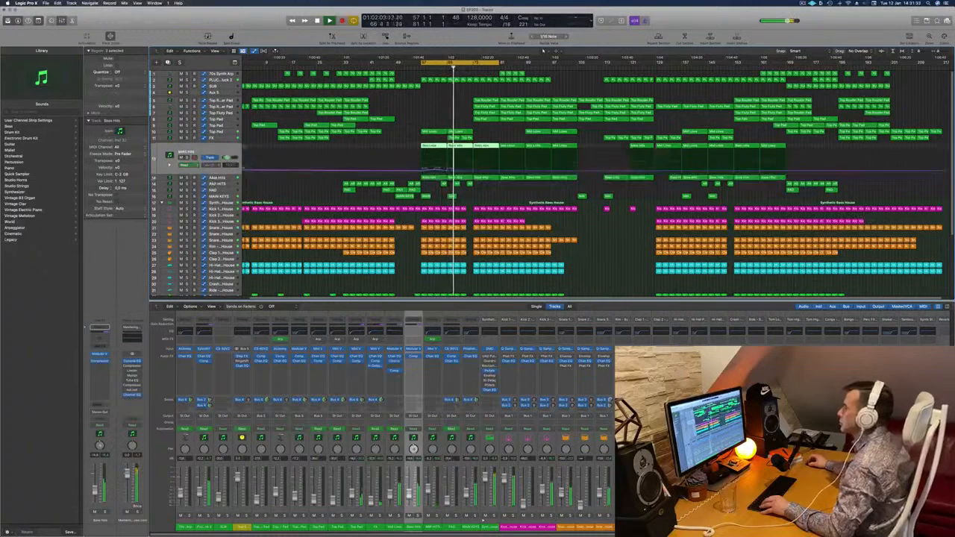
{"action": "left_click", "coordinate": [471, 171]}
{"action": "left_click_drag", "start_coordinate": [472, 171], "coordinate": [472, 170]}
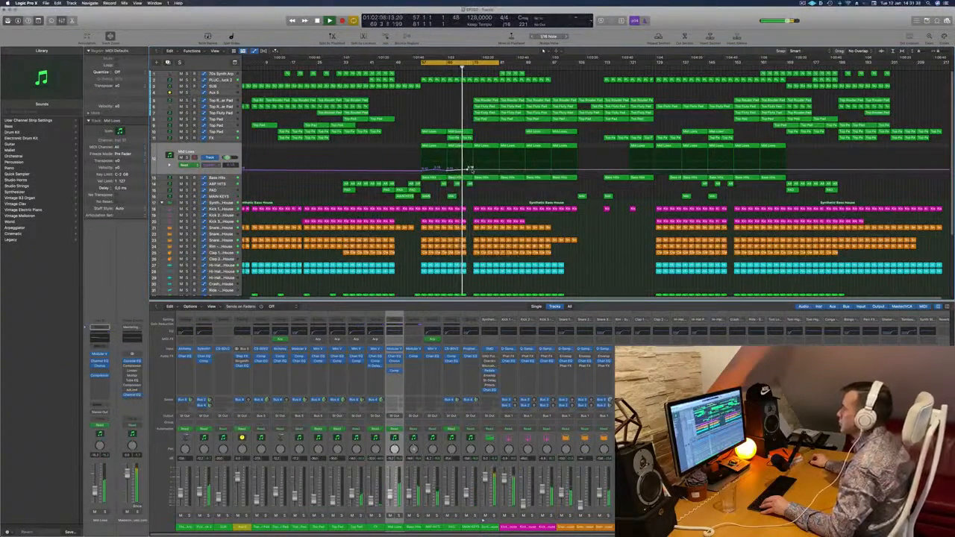
{"action": "left_click_drag", "start_coordinate": [470, 170], "coordinate": [474, 163]}
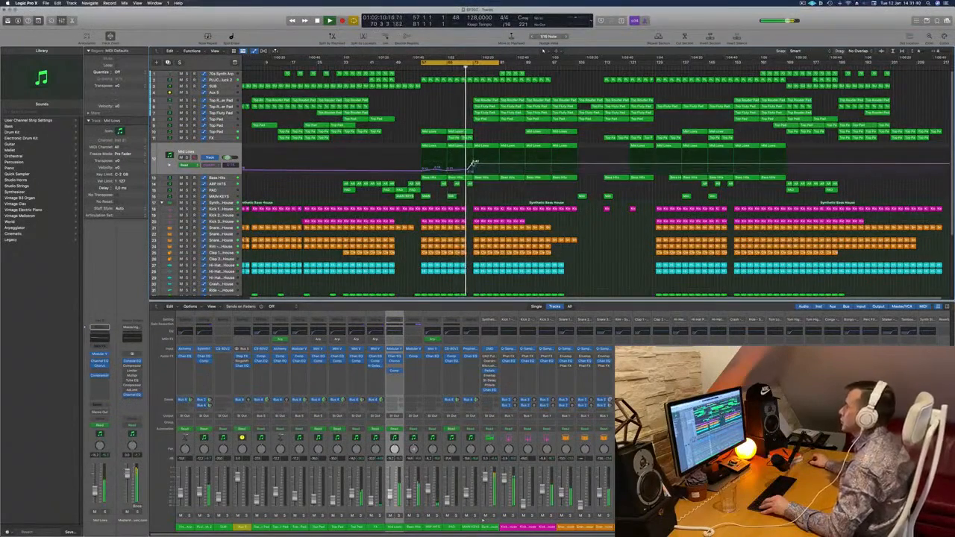
{"action": "scroll", "coordinate": [473, 165], "scroll_direction": "up", "scroll_amount": 5}
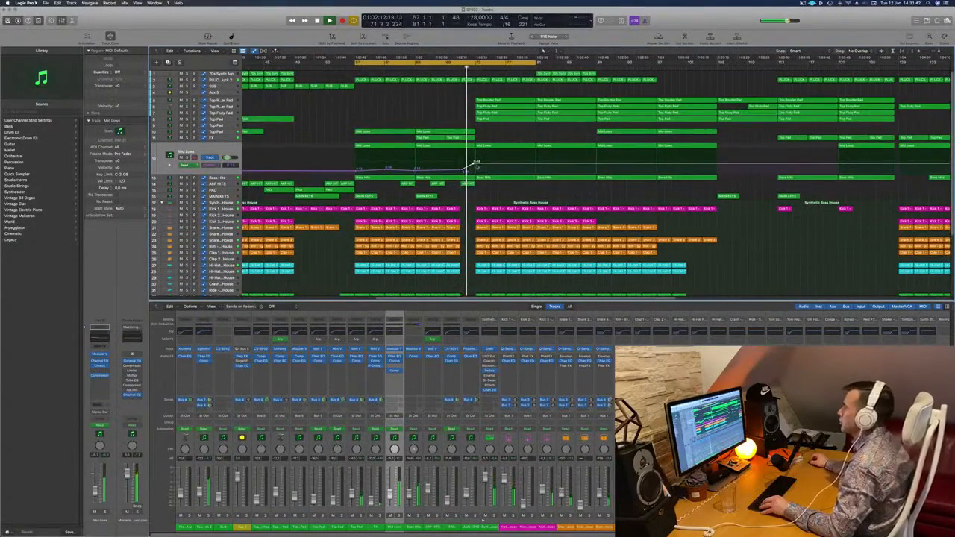
{"action": "left_click_drag", "start_coordinate": [474, 162], "coordinate": [475, 162]}
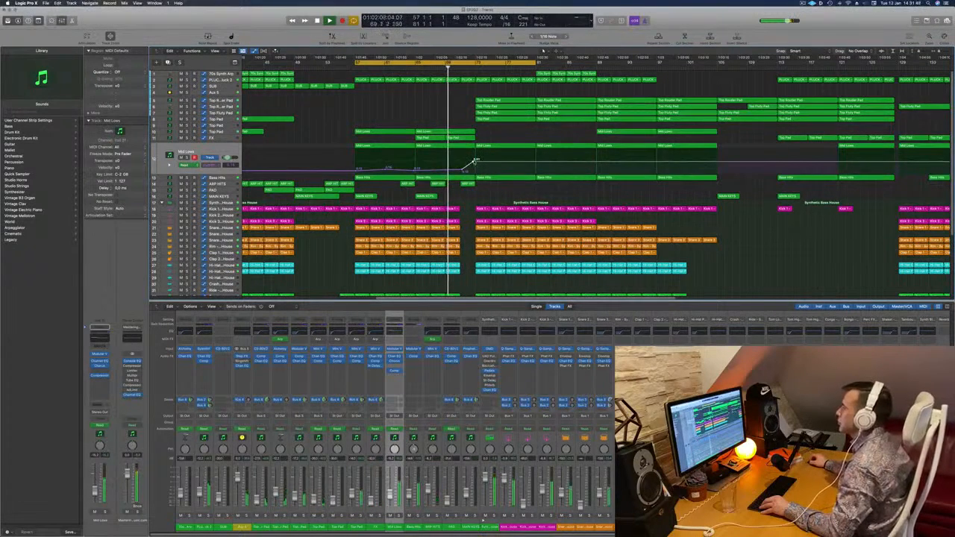
{"action": "left_click_drag", "start_coordinate": [475, 161], "coordinate": [475, 169]}
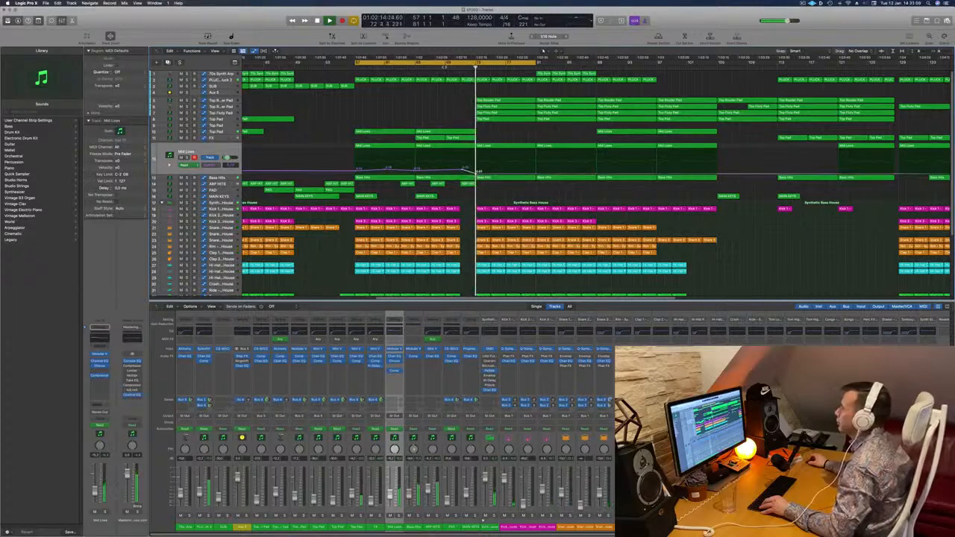
Step: Delete the ARP HITS region just before bar 73
{"action": "key", "text": "super+Left"}
{"action": "key", "text": "super+Left"}
{"action": "key", "text": "super+Left"}
{"action": "key", "text": "super+Left"}
{"action": "key", "text": "super+Left"}
{"action": "key", "text": "super+Left"}
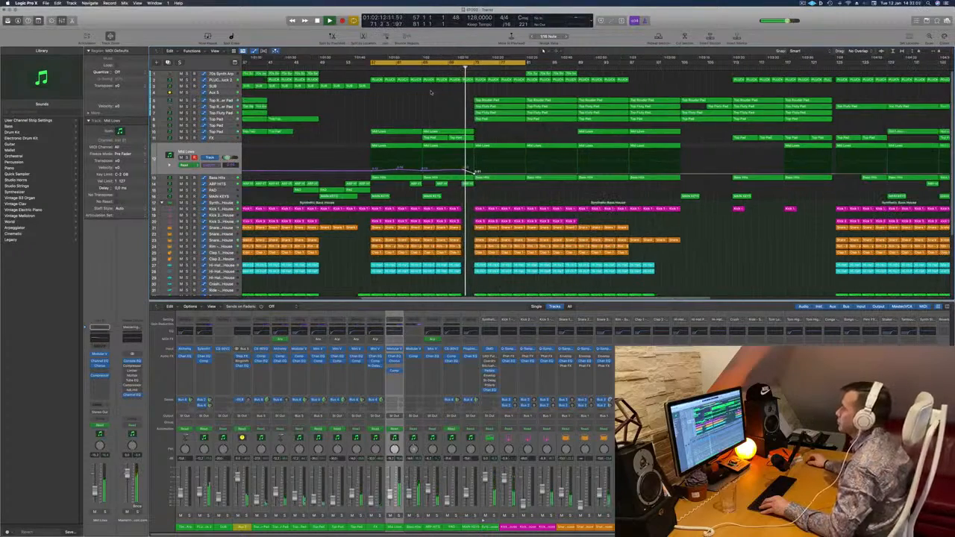
{"action": "key", "text": "super+Right"}
{"action": "key", "text": "super+Right"}
{"action": "key", "text": "super+Right"}
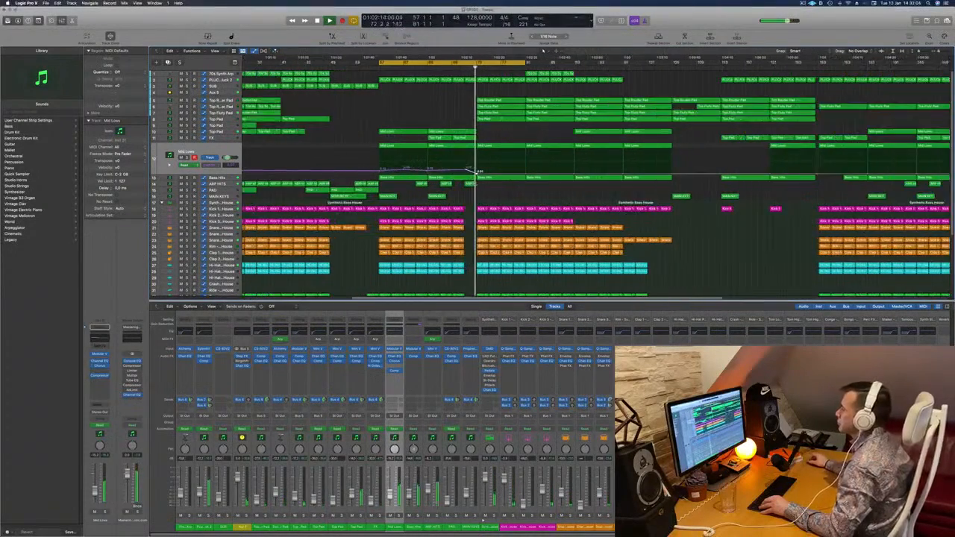
{"action": "left_click", "coordinate": [470, 184]}
{"action": "key", "text": "Delete"}
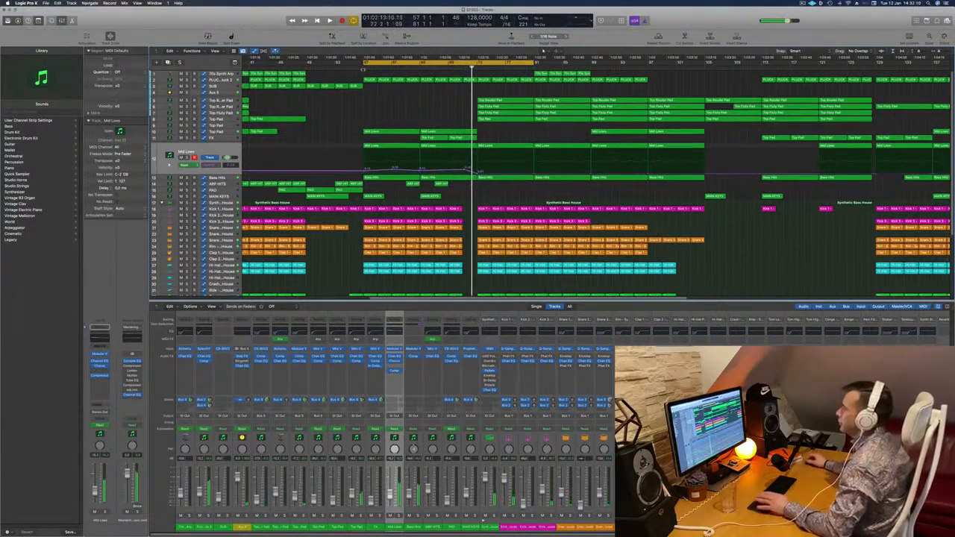
Step: Replay from bar 57, delete the remaining ARP HITS regions between bars 57 and 73, and save the project
{"action": "left_click", "coordinate": [363, 70]}
{"action": "left_click", "coordinate": [410, 184]}
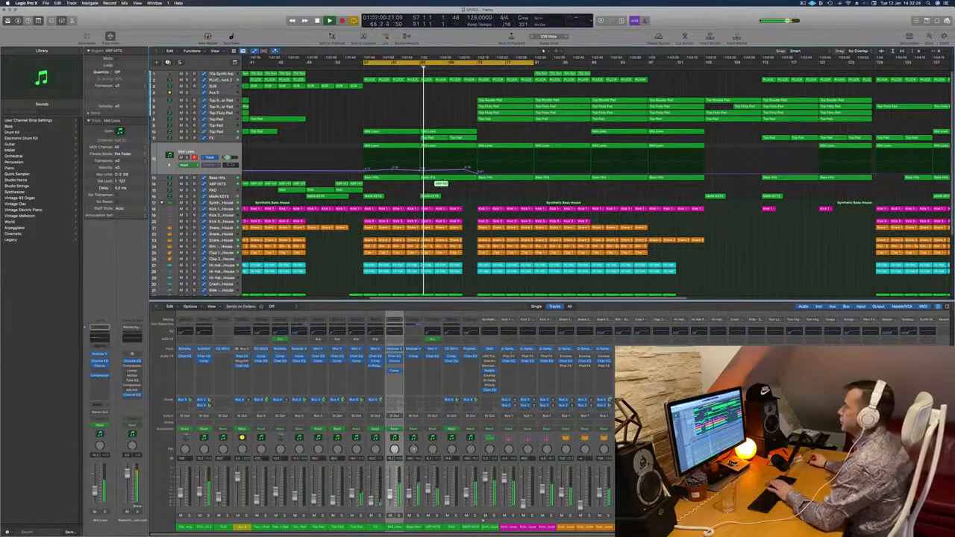
{"action": "key", "text": "Delete"}
{"action": "key", "text": "super+s"}
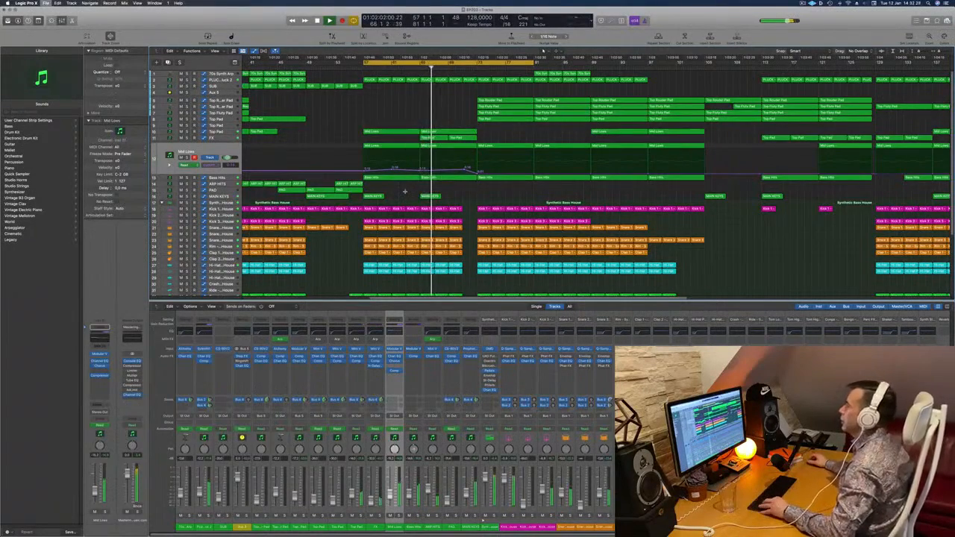
Step: Show the FX track's volume automation and shape it to rise from bar 65 to about -14.8 dB at bar 73, falling by bar 81
{"action": "key", "text": "super+Left"}
{"action": "key", "text": "super+Left"}
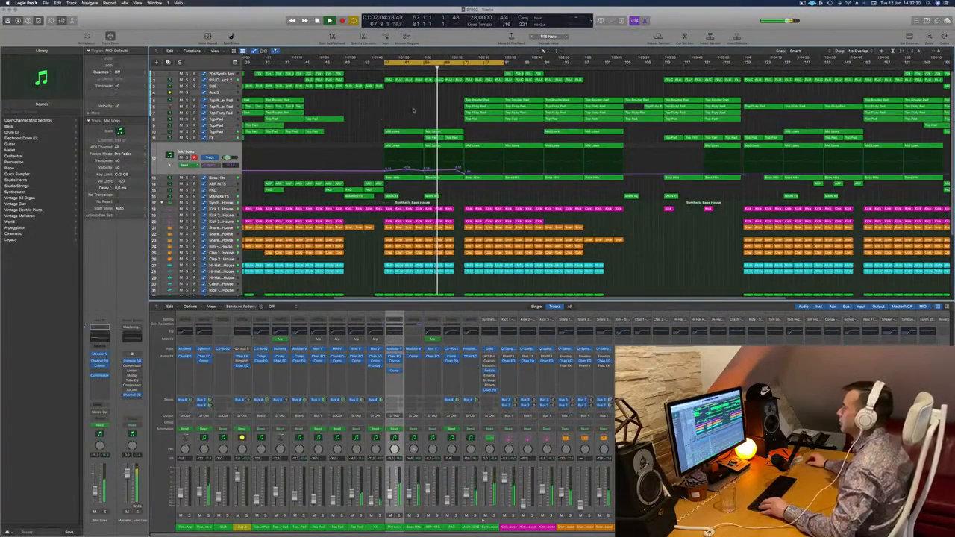
{"action": "key", "text": "super+Left"}
{"action": "key", "text": "super+Left"}
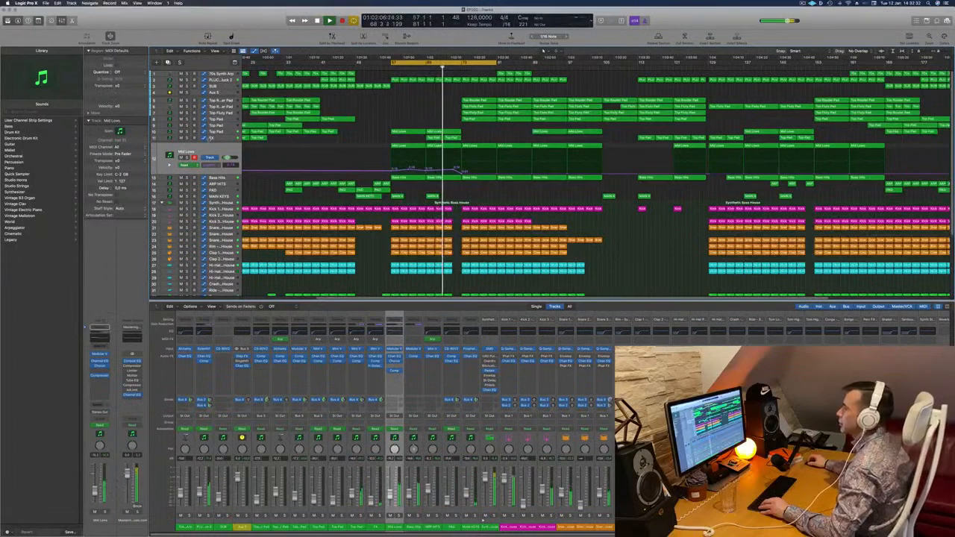
{"action": "left_click", "coordinate": [227, 137]}
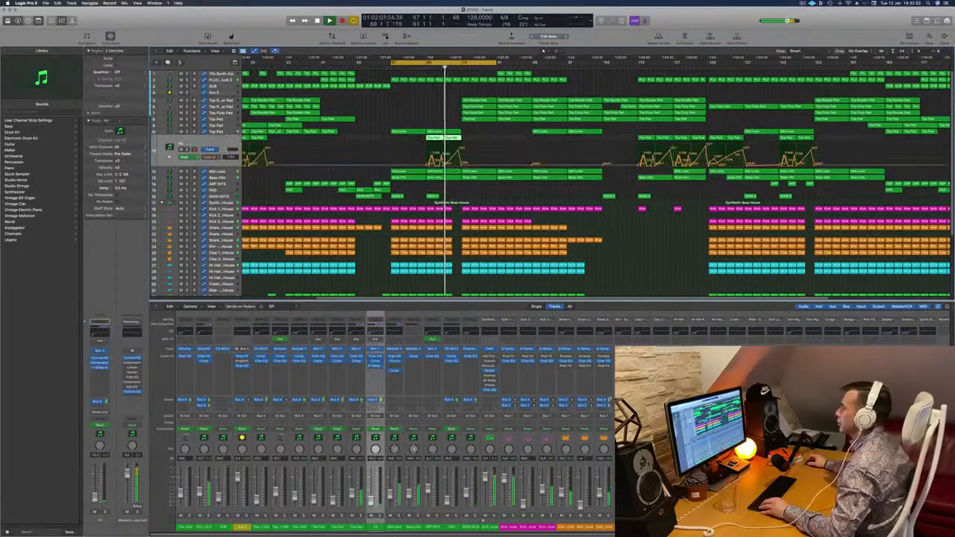
{"action": "left_click", "coordinate": [169, 158]}
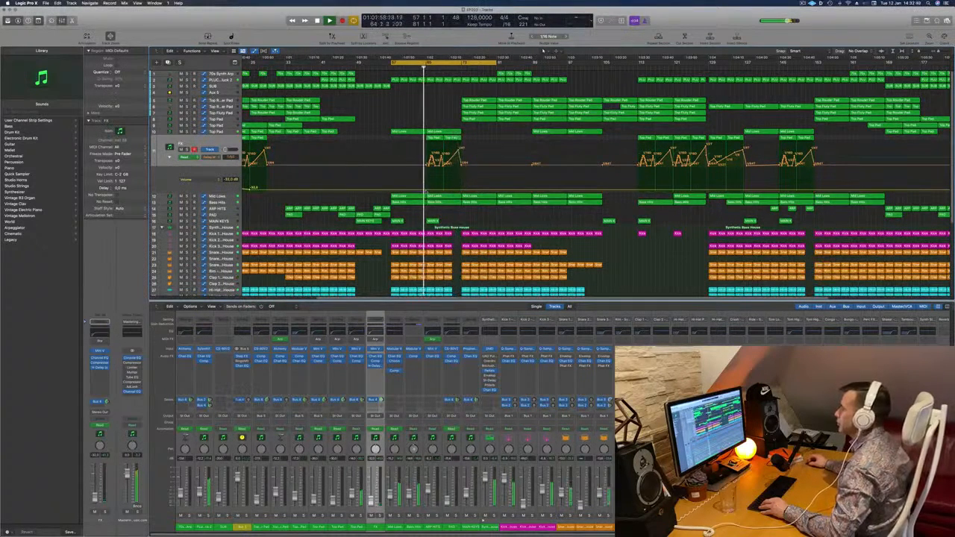
{"action": "mouse_move", "coordinate": [427, 192]}
{"action": "left_mouse_down"}
{"action": "mouse_move", "coordinate": [432, 183]}
{"action": "mouse_move", "coordinate": [439, 191]}
{"action": "left_mouse_up"}
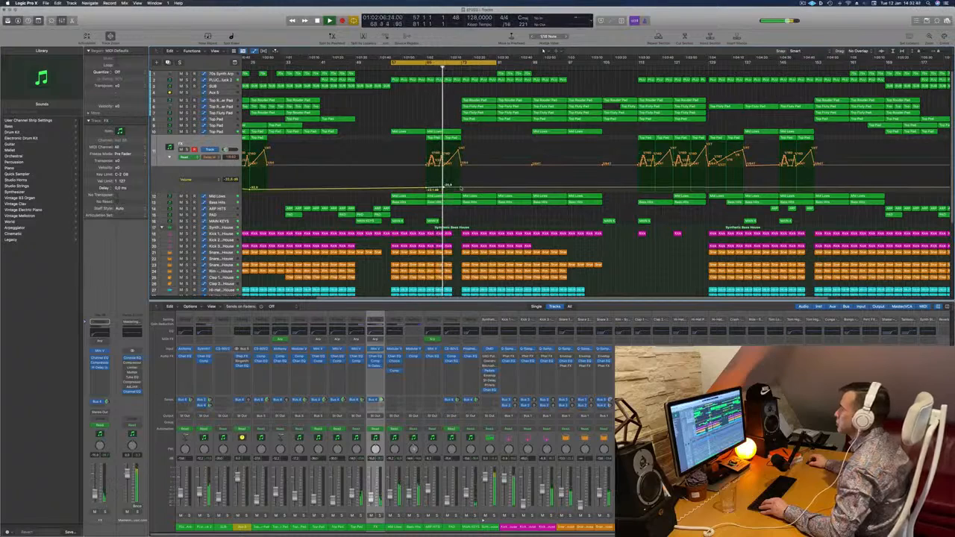
{"action": "left_click_drag", "start_coordinate": [460, 188], "coordinate": [465, 185]}
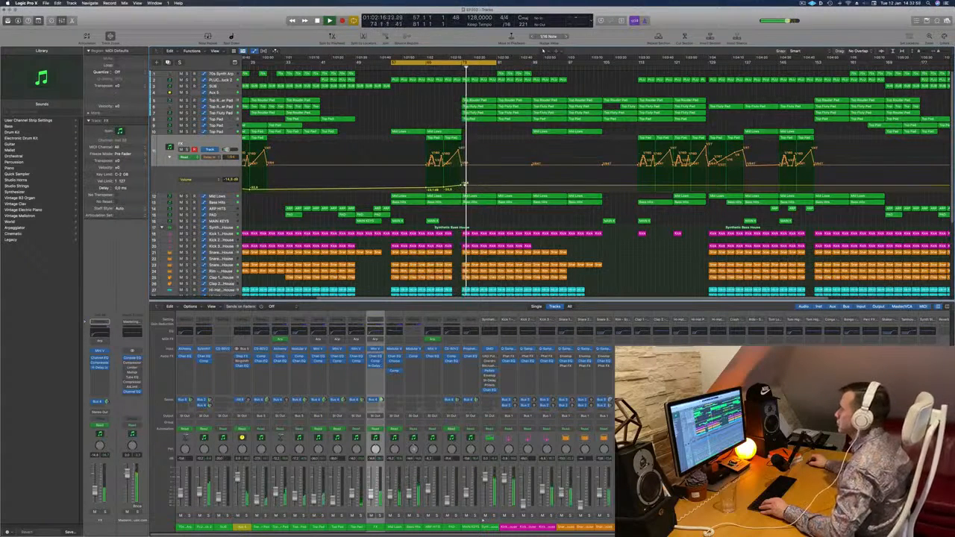
{"action": "left_click_drag", "start_coordinate": [464, 184], "coordinate": [467, 191]}
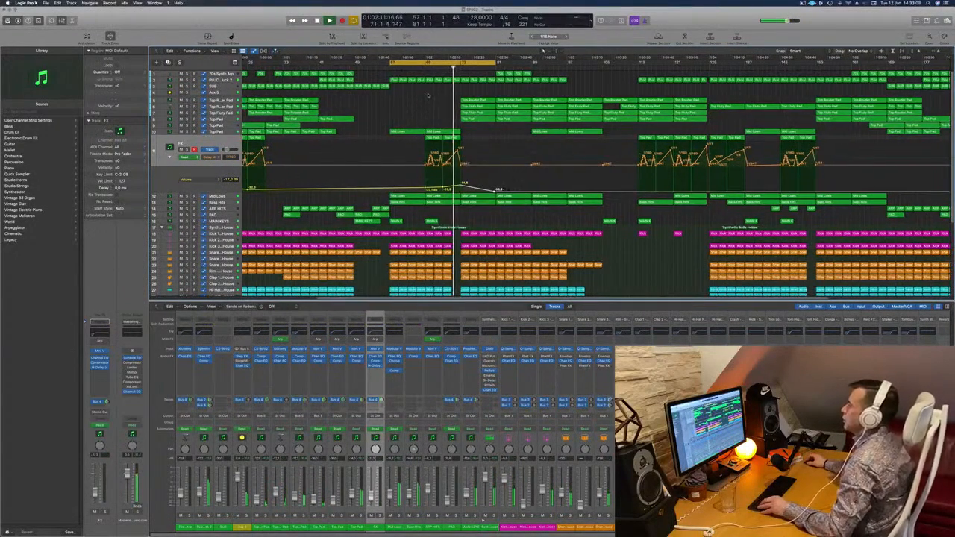
Step: Raise the Mid Lows cutoff automation point at bar 73 and add a higher point at bar 81
{"action": "key", "text": "super+Left"}
{"action": "key", "text": "super+Left"}
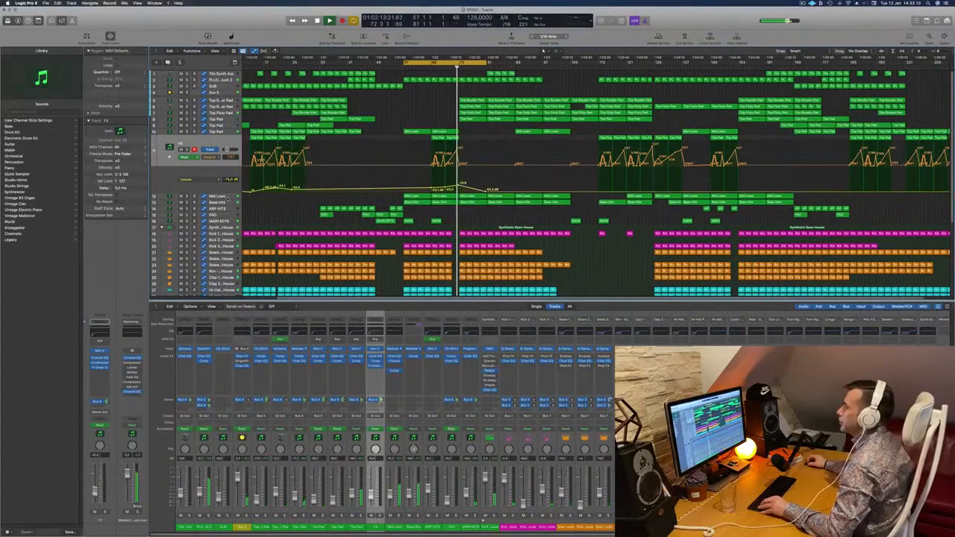
{"action": "key", "text": "Down"}
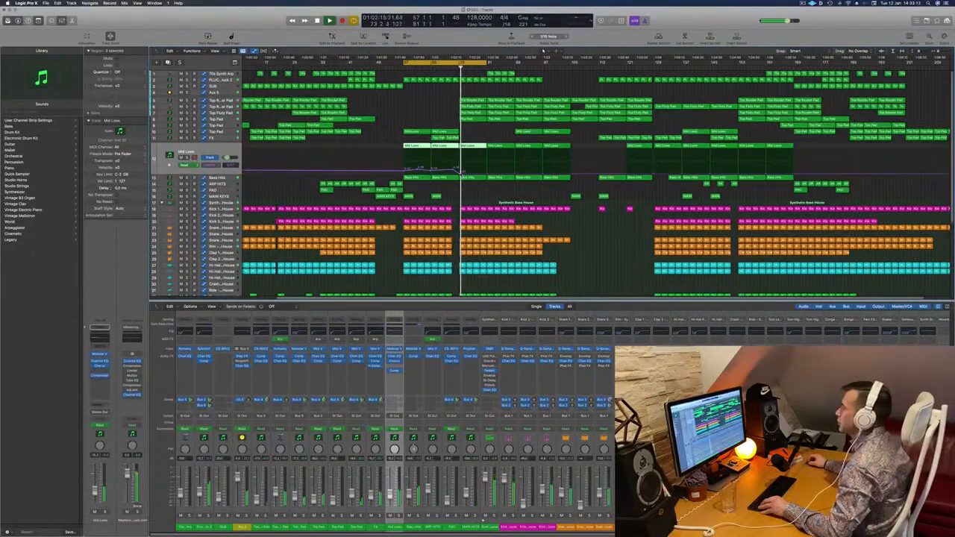
{"action": "left_click", "coordinate": [458, 178]}
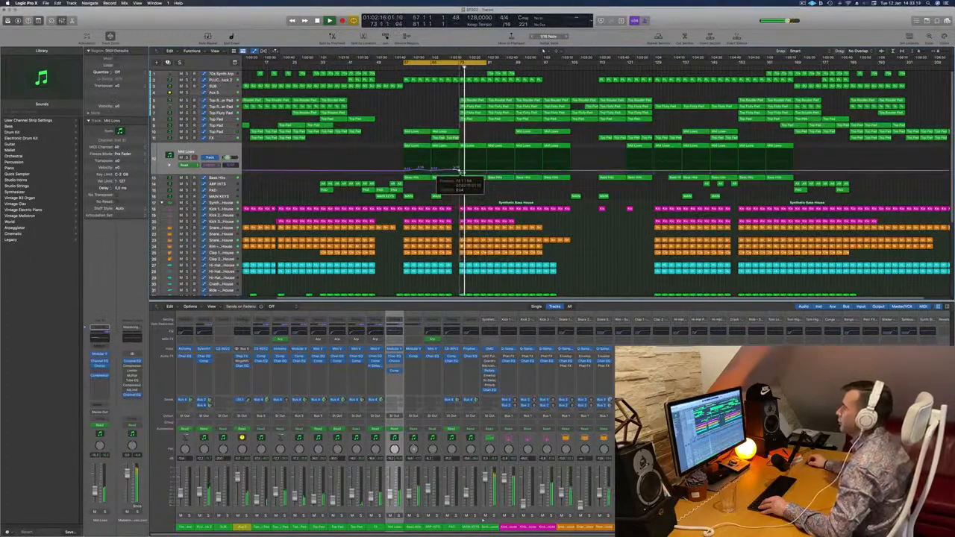
{"action": "left_click", "coordinate": [459, 170]}
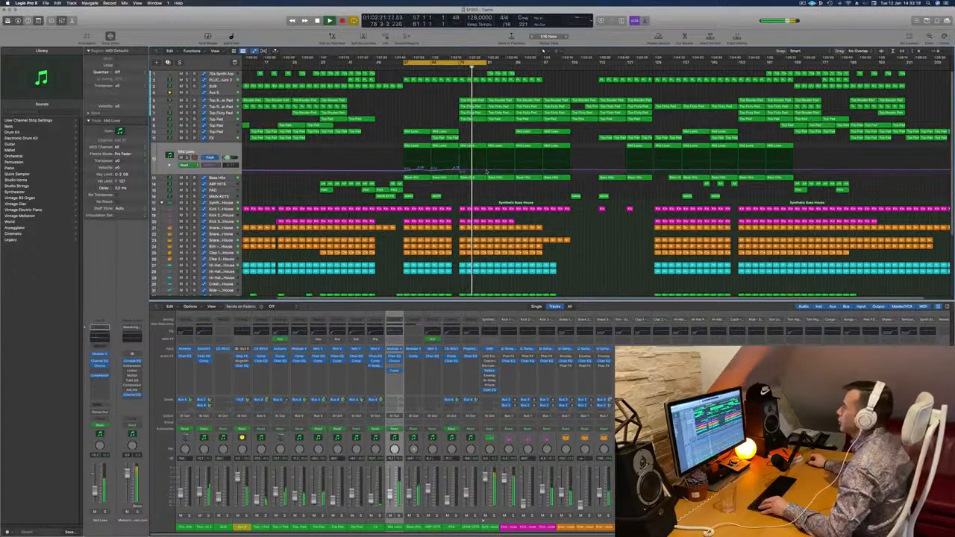
{"action": "left_click", "coordinate": [486, 169]}
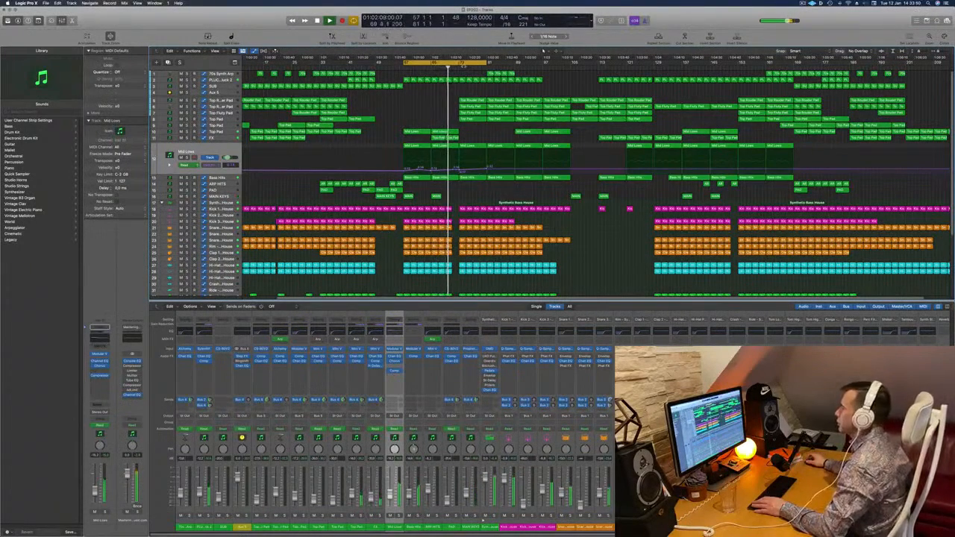
Step: Move the cycle range to bars 73 to 97 and show the Aux 5 automation with its additional lane
{"action": "left_click_drag", "start_coordinate": [465, 65], "coordinate": [520, 64]}
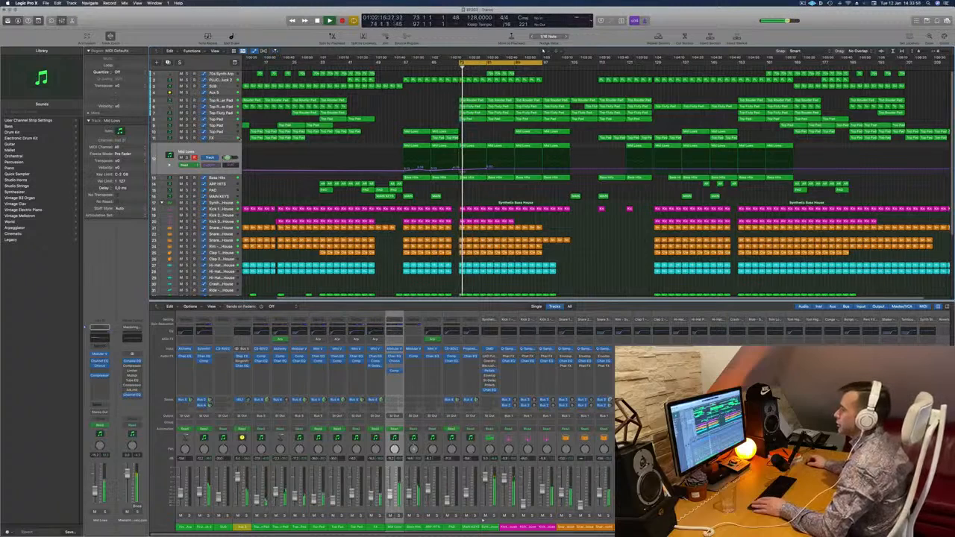
{"action": "left_click", "coordinate": [229, 138]}
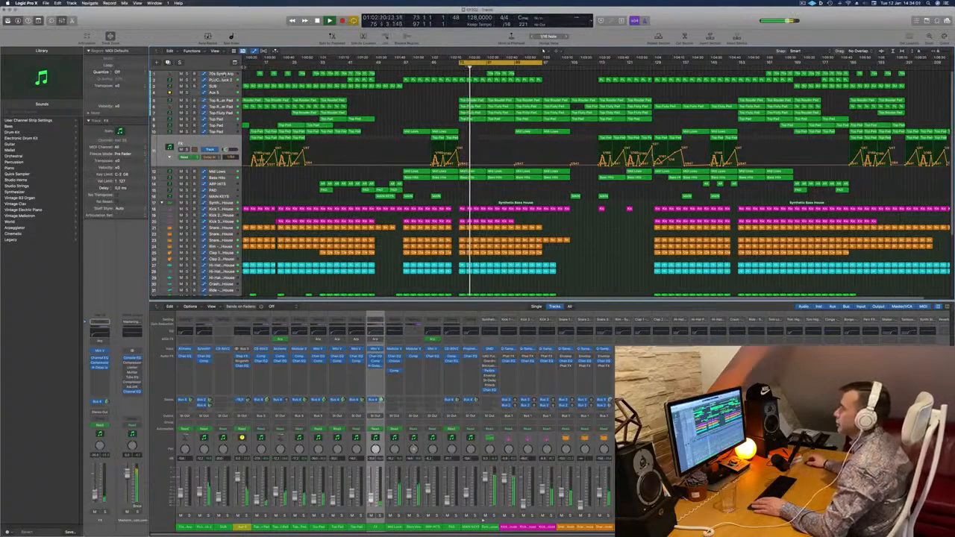
{"action": "left_click", "coordinate": [223, 91]}
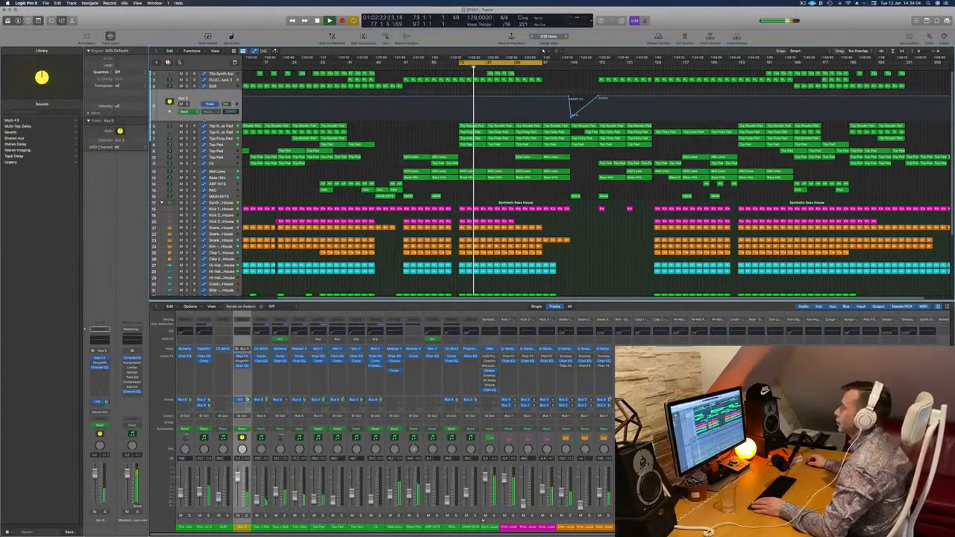
{"action": "left_click", "coordinate": [169, 112]}
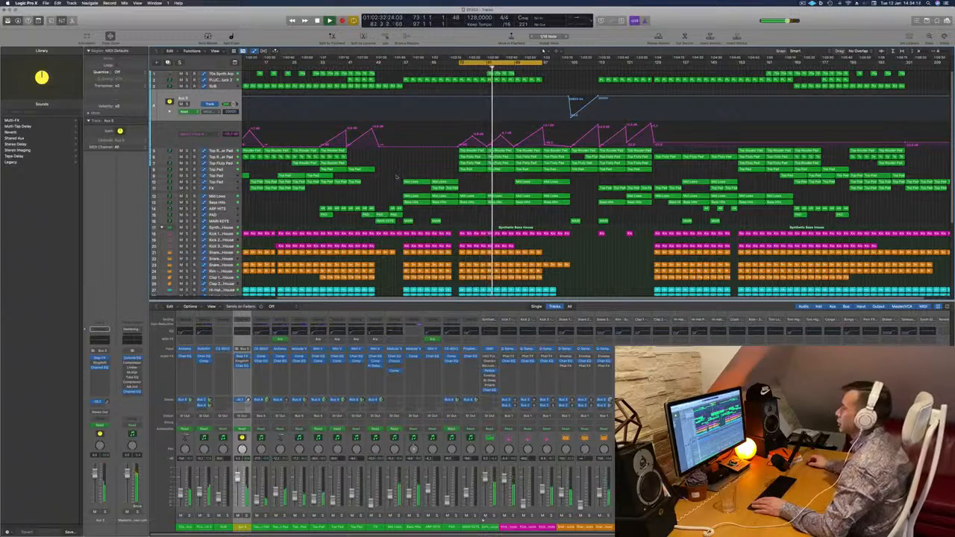
Step: Add a Mid Lows cutoff automation point at bar 89 so the curve falls from bar 81
{"action": "left_click", "coordinate": [227, 209]}
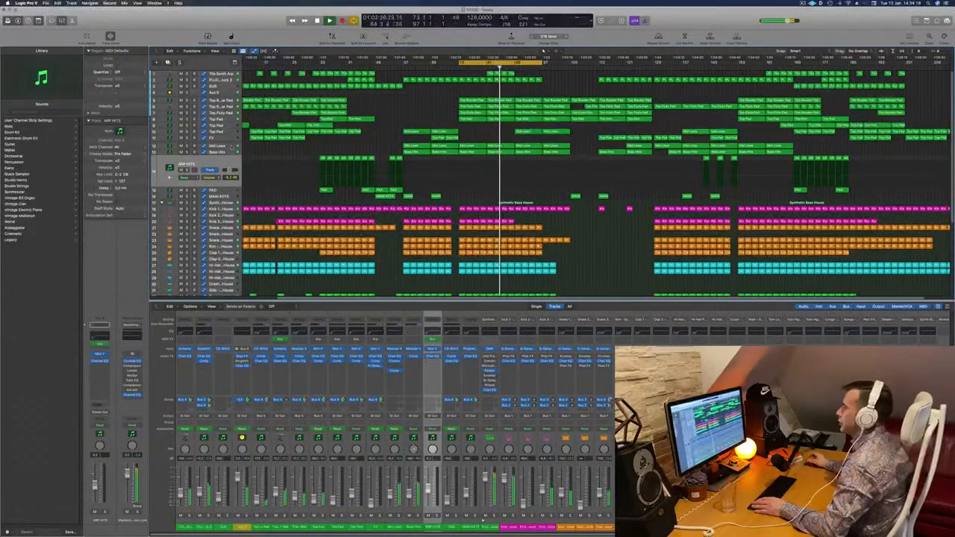
{"action": "left_click", "coordinate": [232, 147]}
{"action": "left_click", "coordinate": [514, 169]}
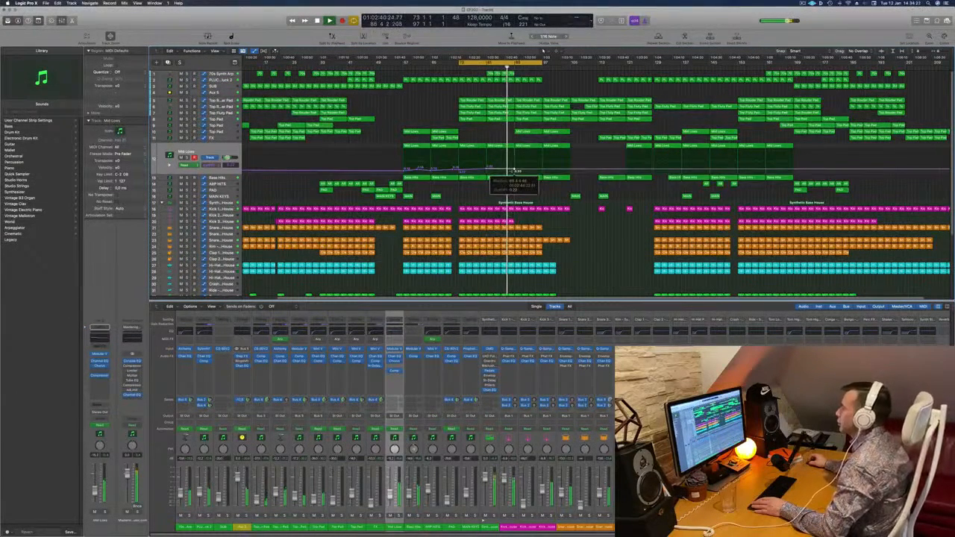
{"action": "left_click_drag", "start_coordinate": [516, 171], "coordinate": [515, 173]}
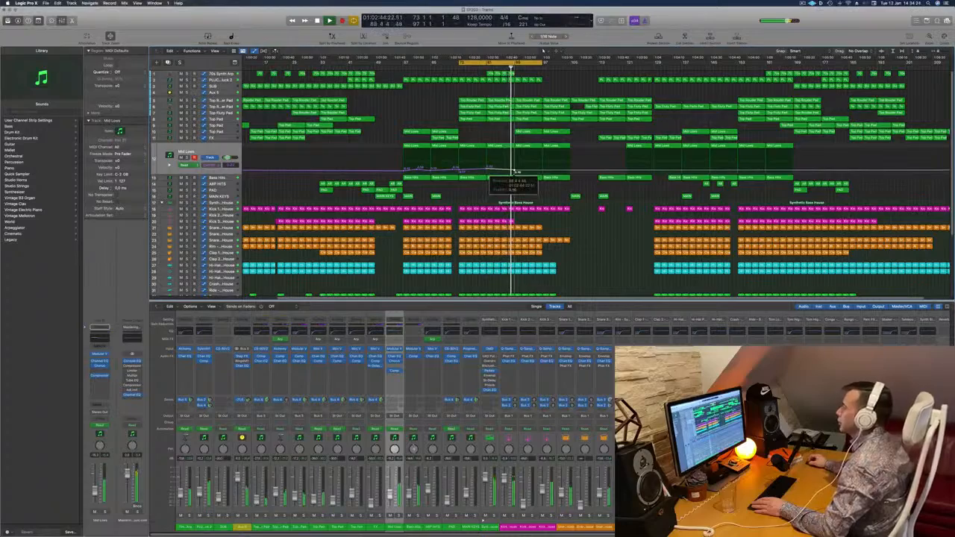
{"action": "scroll", "coordinate": [514, 160], "scroll_direction": "left", "scroll_amount": 3}
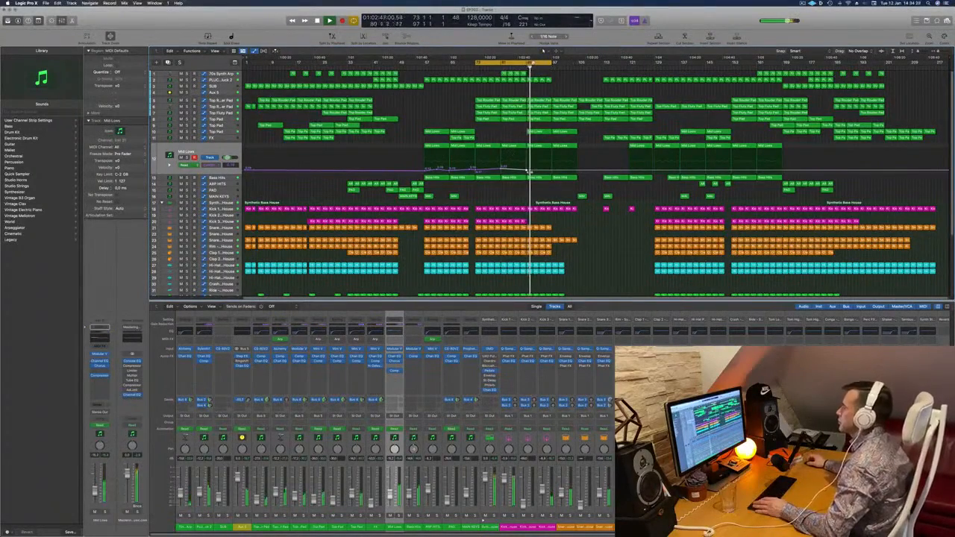
Step: Replay the cycle from bar 73 and check the PLUCK track's automation, soloing the track briefly
{"action": "mouse_move", "coordinate": [529, 62]}
{"action": "left_mouse_down"}
{"action": "mouse_move", "coordinate": [577, 65]}
{"action": "mouse_move", "coordinate": [533, 65]}
{"action": "left_mouse_up"}
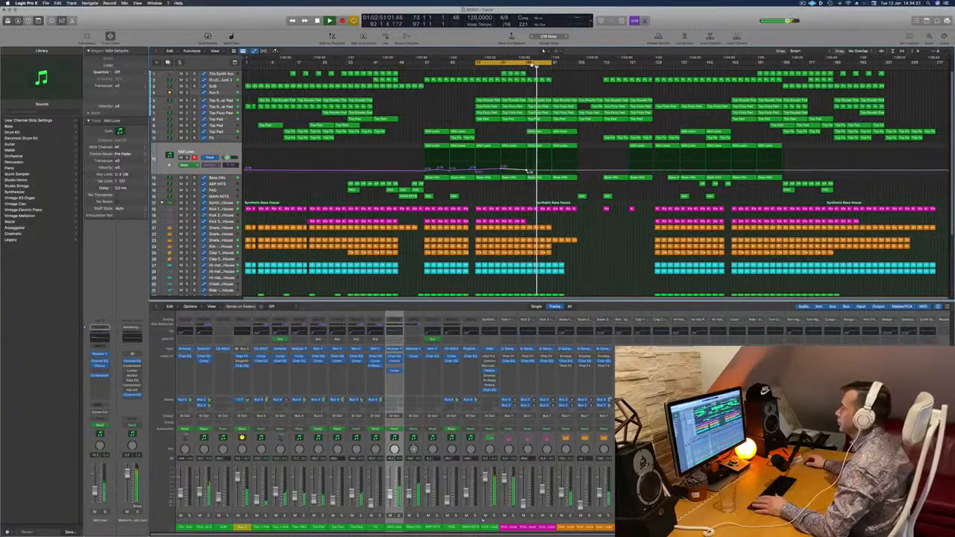
{"action": "key", "text": "space"}
{"action": "key", "text": "space"}
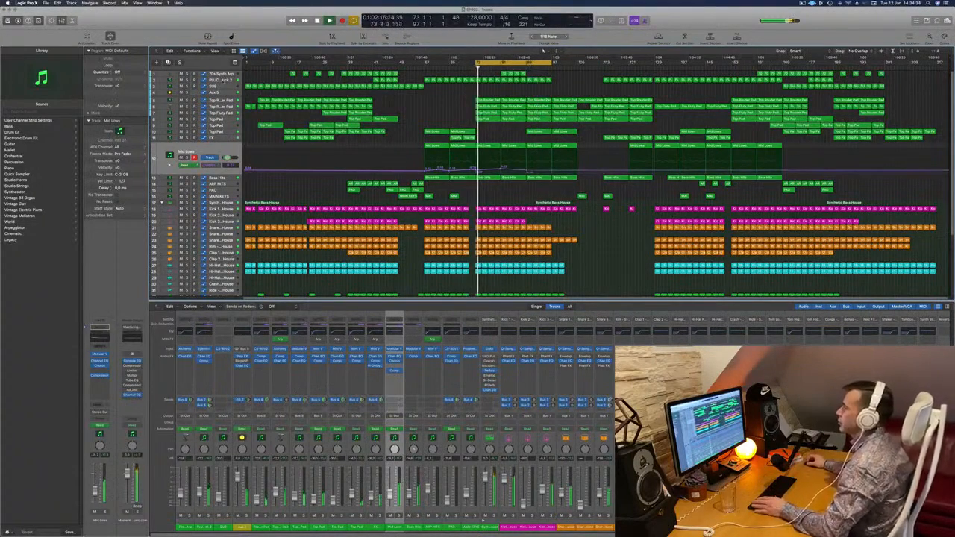
{"action": "left_click", "coordinate": [230, 79]}
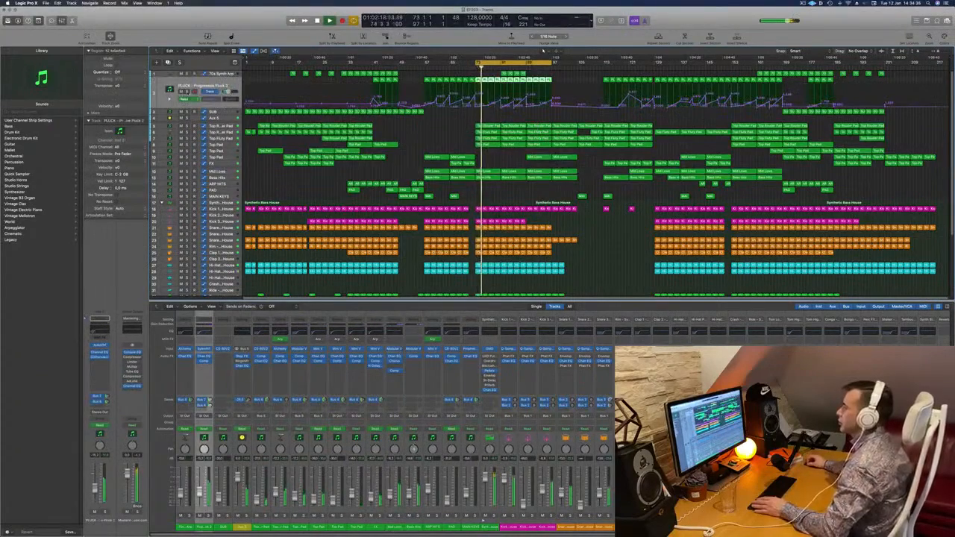
{"action": "key", "text": "s"}
{"action": "key", "text": "s"}
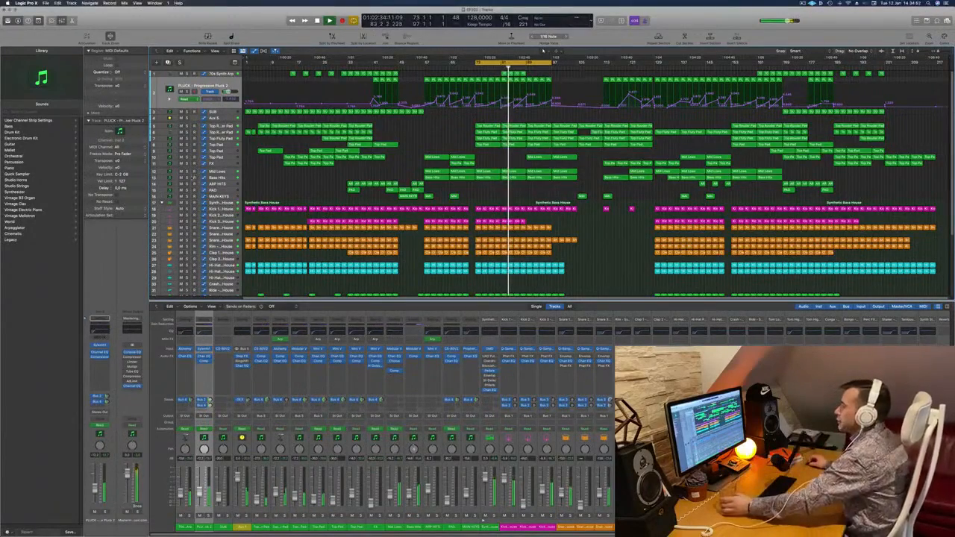
Step: Check the Bass Hits track by soloing it briefly, show its automation, and restart the cycle from bar 73
{"action": "key", "text": "s"}
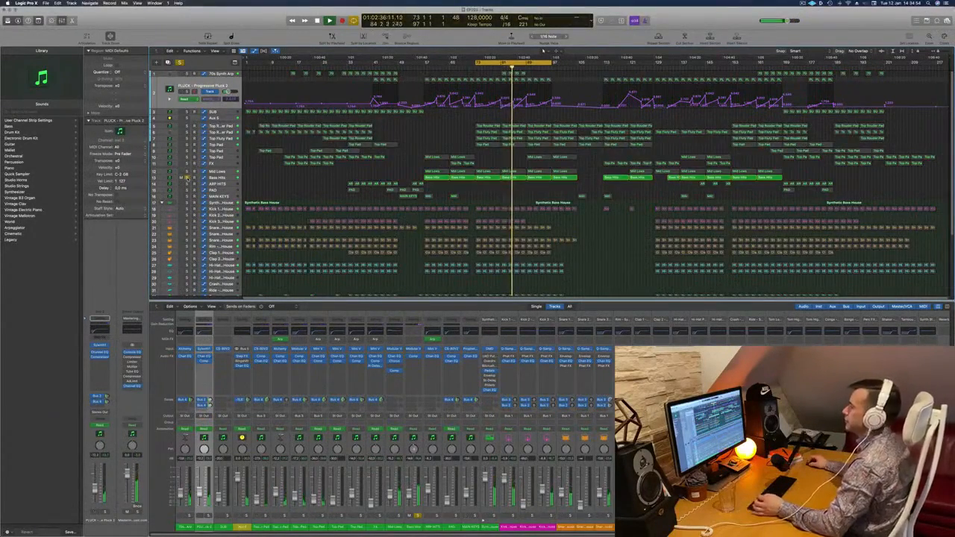
{"action": "left_click", "coordinate": [187, 178]}
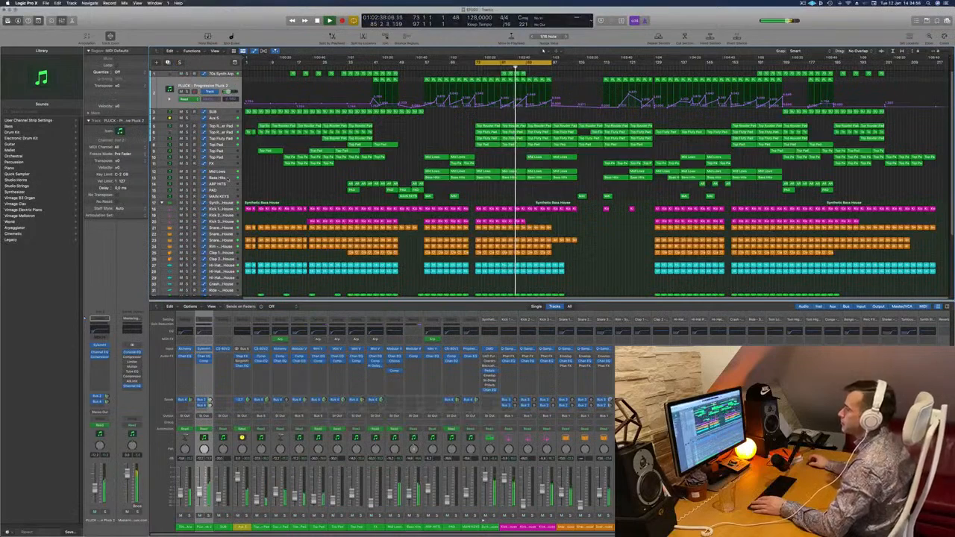
{"action": "left_click", "coordinate": [215, 177]}
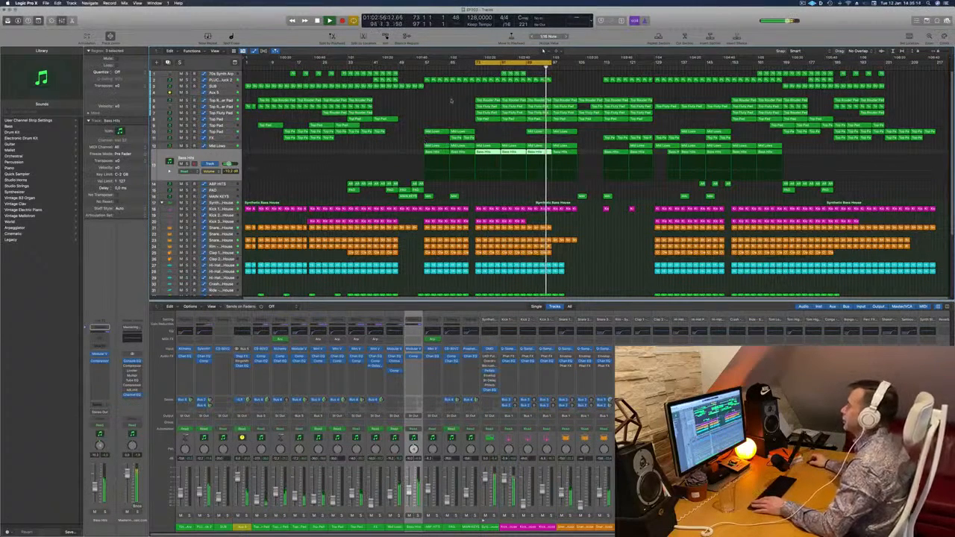
{"action": "key", "text": "space"}
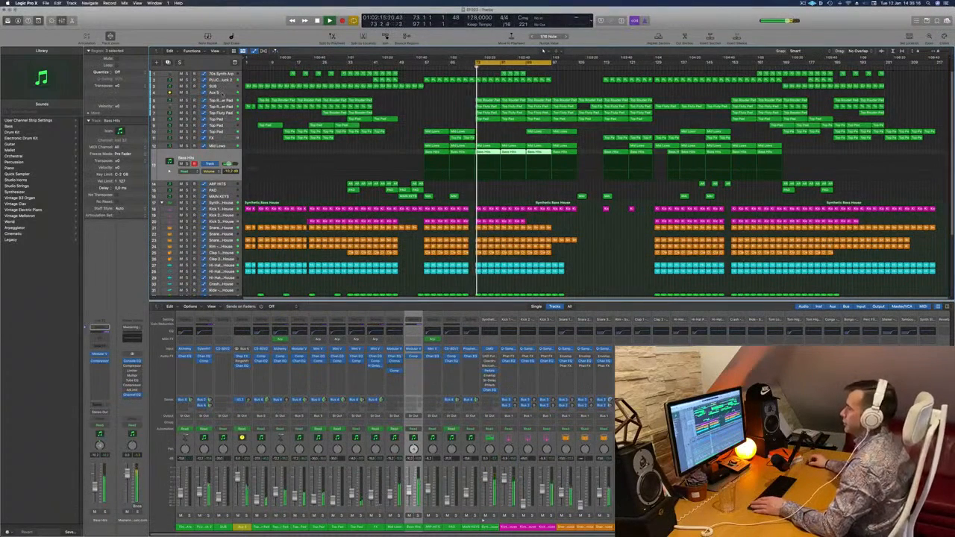
Step: Solo Aux 5 and show its automation with the additional lane
{"action": "left_click", "coordinate": [215, 93]}
{"action": "key", "text": "s"}
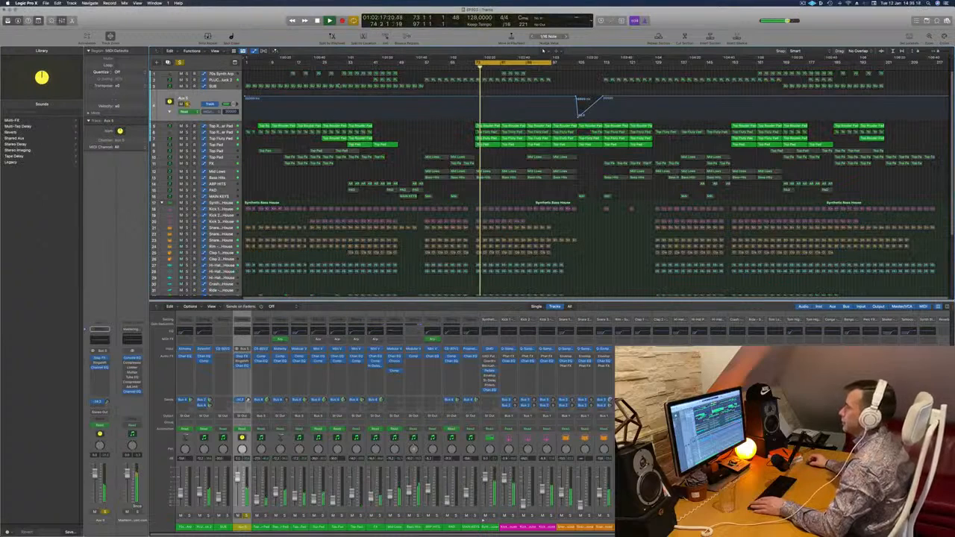
{"action": "left_click", "coordinate": [189, 111]}
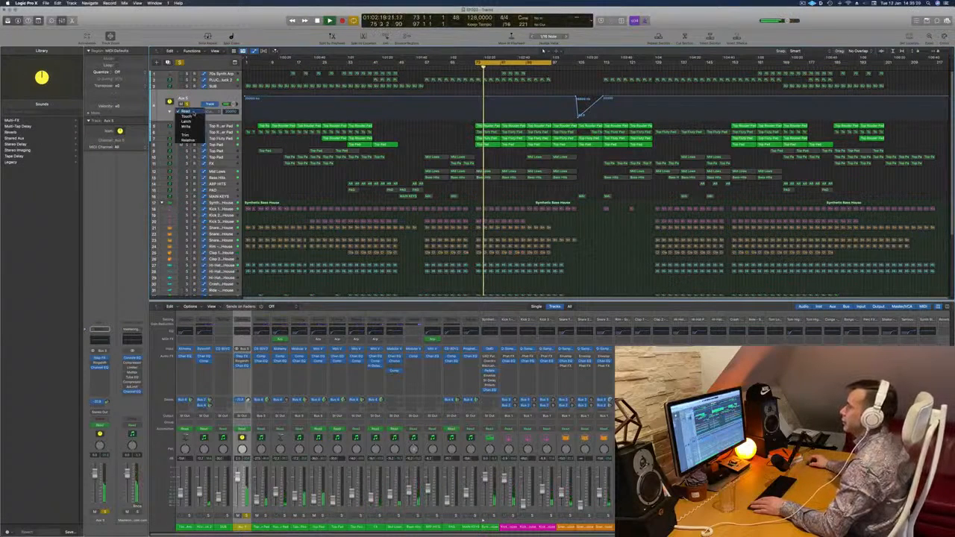
{"action": "left_click", "coordinate": [164, 112]}
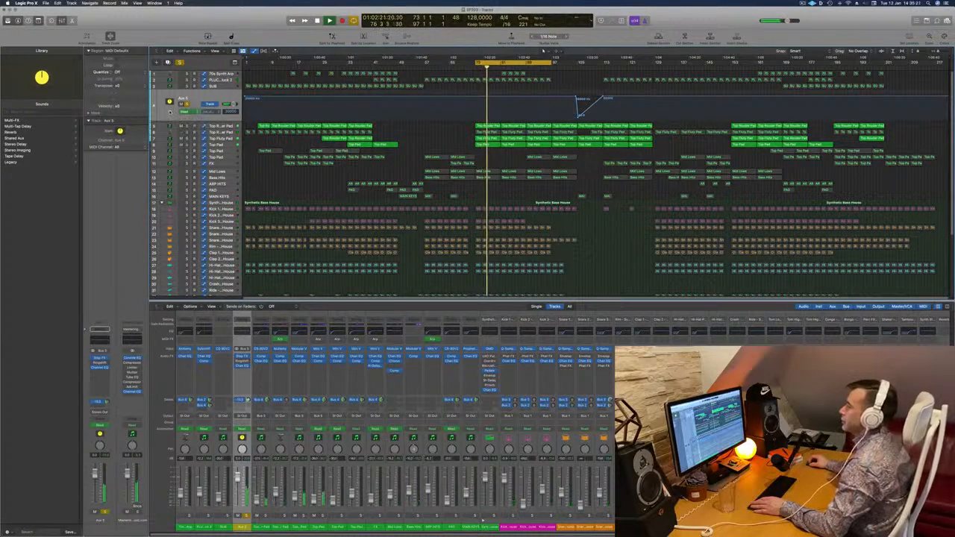
{"action": "left_click", "coordinate": [169, 112]}
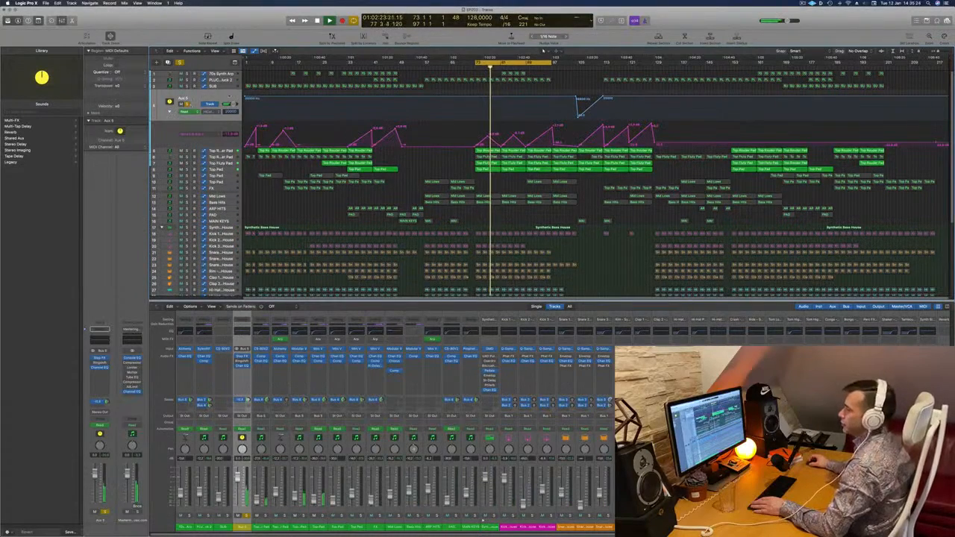
Step: Adjust the Master Mix in Aux 5's Step FX plug-in, clear the solo and close the plug-in
{"action": "left_click", "coordinate": [103, 359]}
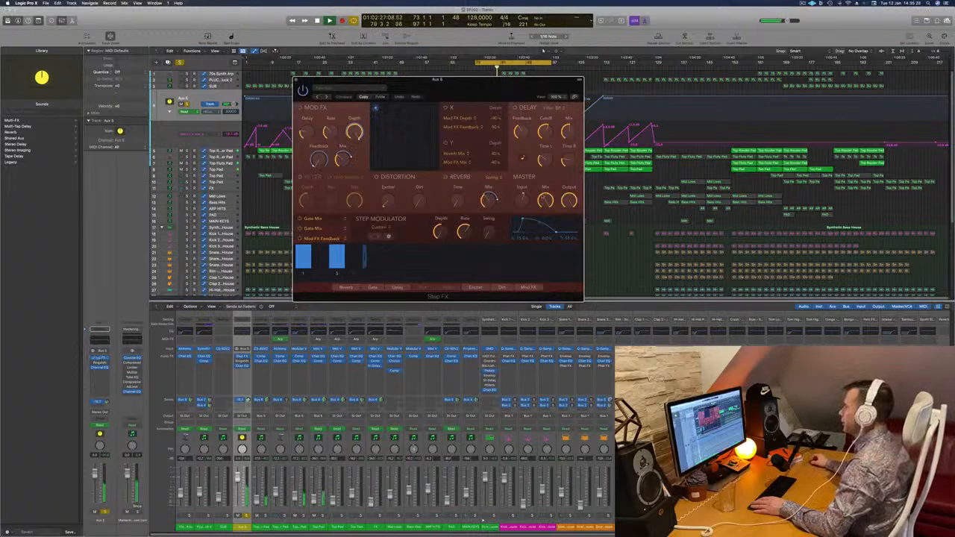
{"action": "left_click_drag", "start_coordinate": [546, 202], "coordinate": [540, 245]}
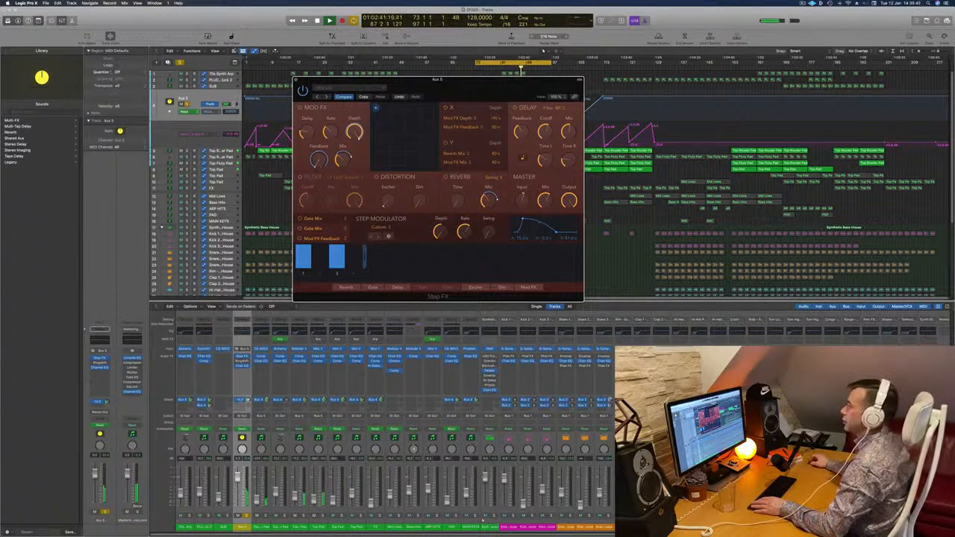
{"action": "left_click", "coordinate": [180, 64]}
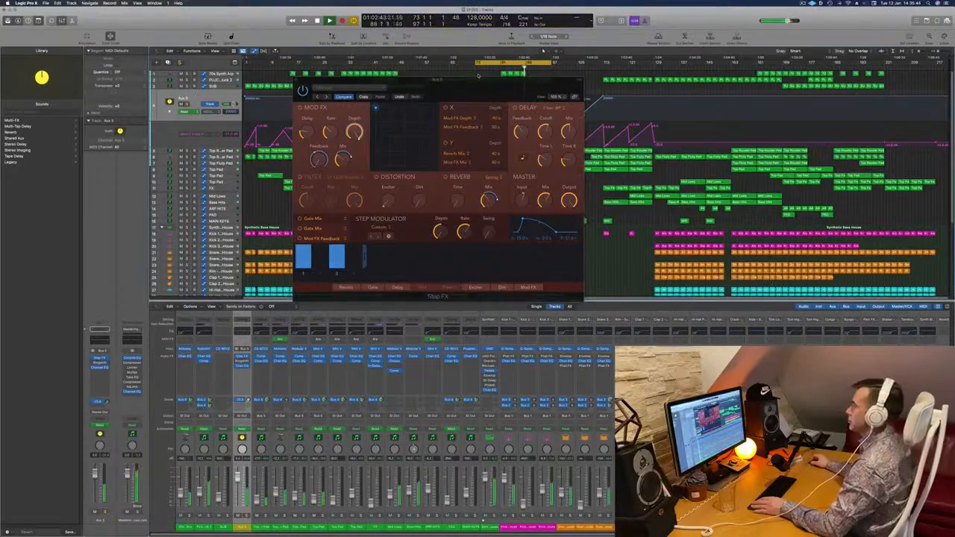
{"action": "left_click_drag", "start_coordinate": [426, 98], "coordinate": [279, 110]}
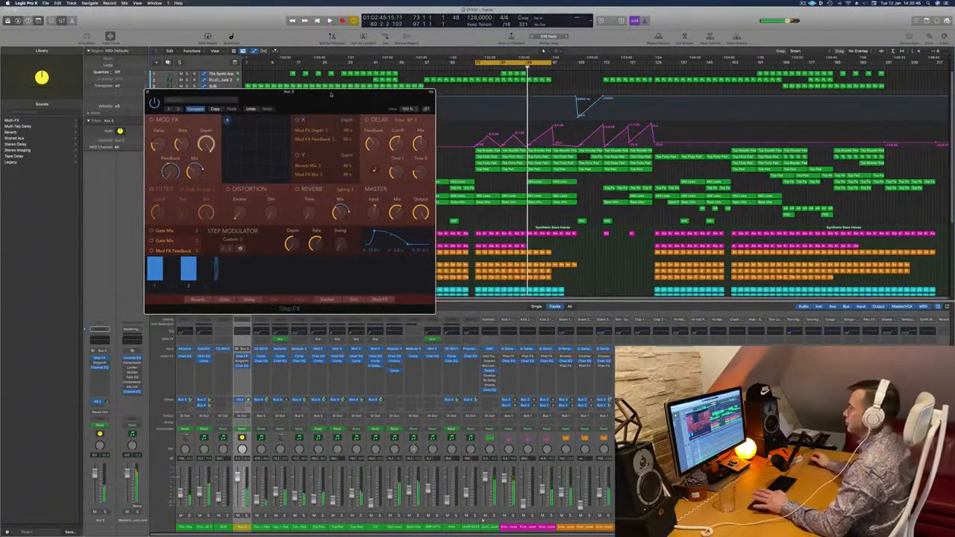
{"action": "left_click_drag", "start_coordinate": [331, 95], "coordinate": [361, 87]}
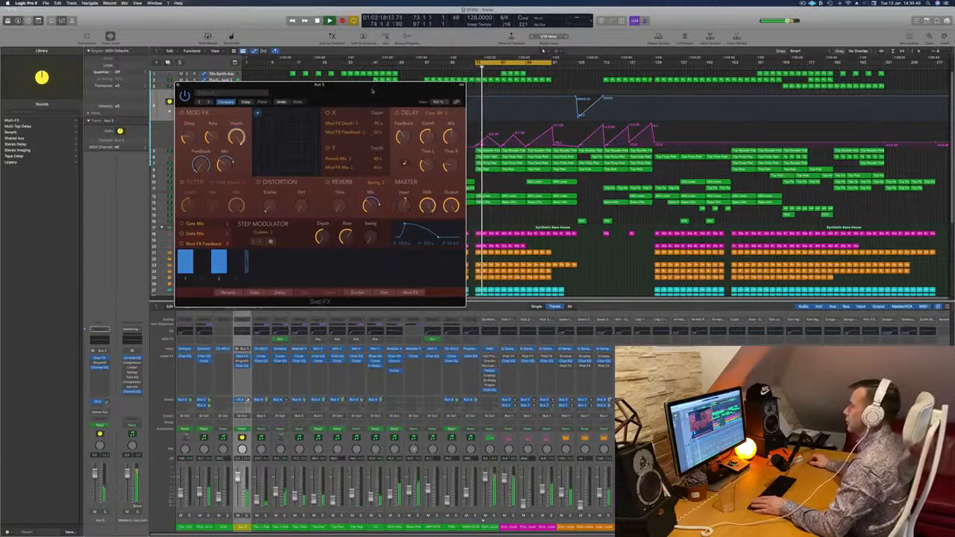
{"action": "left_click_drag", "start_coordinate": [403, 86], "coordinate": [714, 163]}
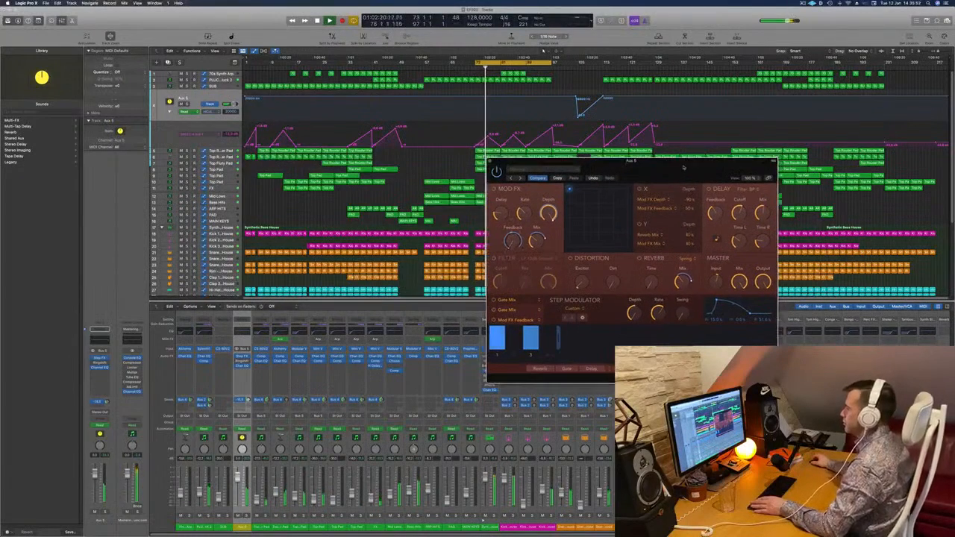
{"action": "left_click", "coordinate": [490, 161]}
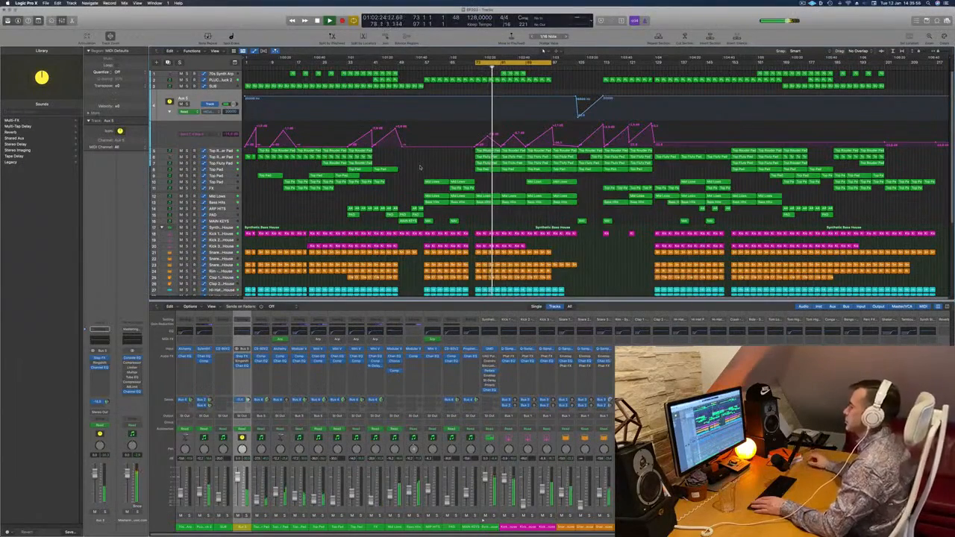
Step: Hide the mixer and check the 70s Synth Arp track by soloing it briefly and showing its automation
{"action": "scroll", "coordinate": [445, 161], "scroll_direction": "down", "scroll_amount": 1}
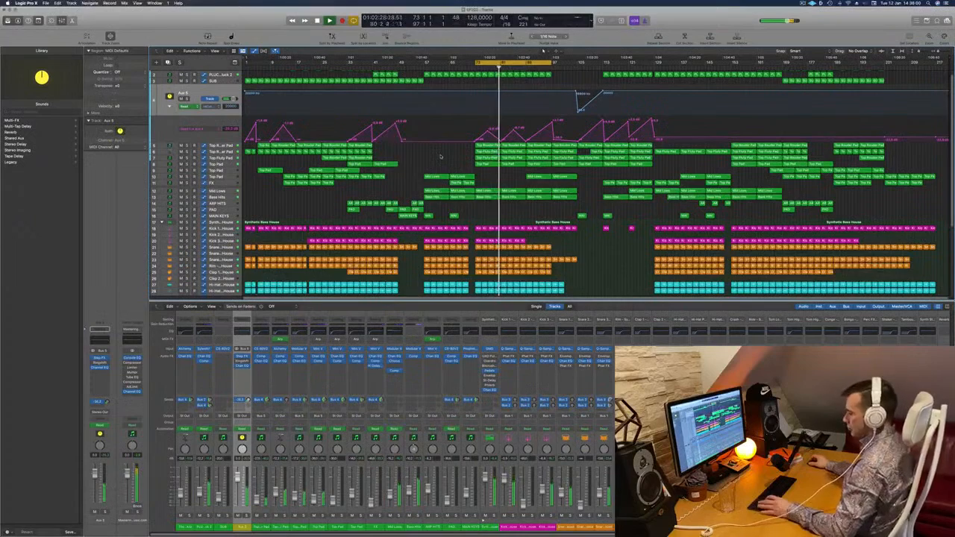
{"action": "key", "text": "x"}
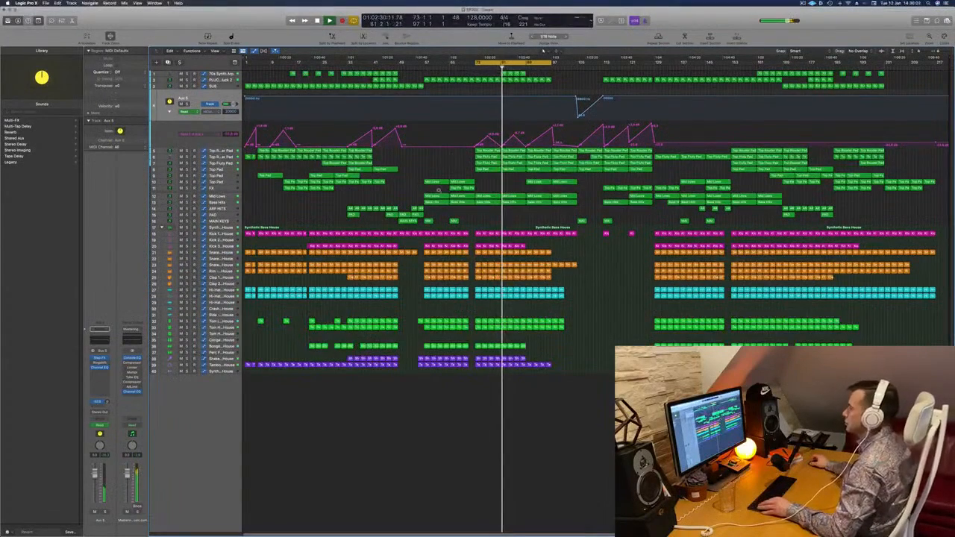
{"action": "scroll", "coordinate": [439, 190], "scroll_direction": "up", "scroll_amount": 1}
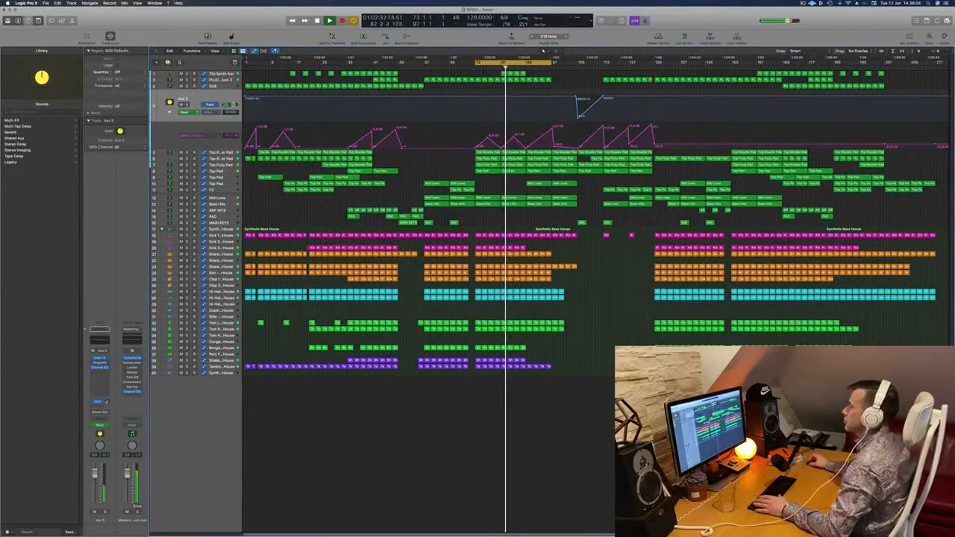
{"action": "left_click", "coordinate": [186, 74]}
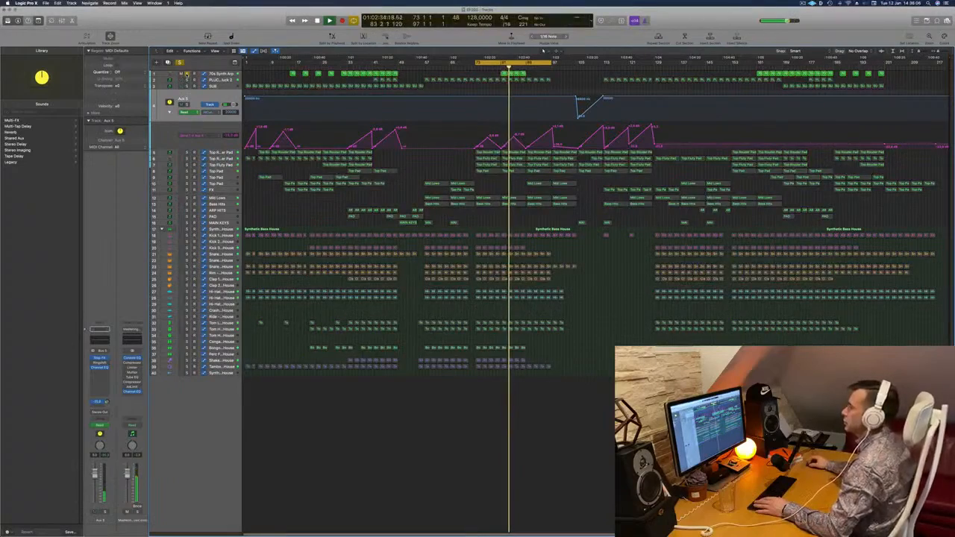
{"action": "left_click", "coordinate": [186, 74]}
{"action": "left_click", "coordinate": [227, 74]}
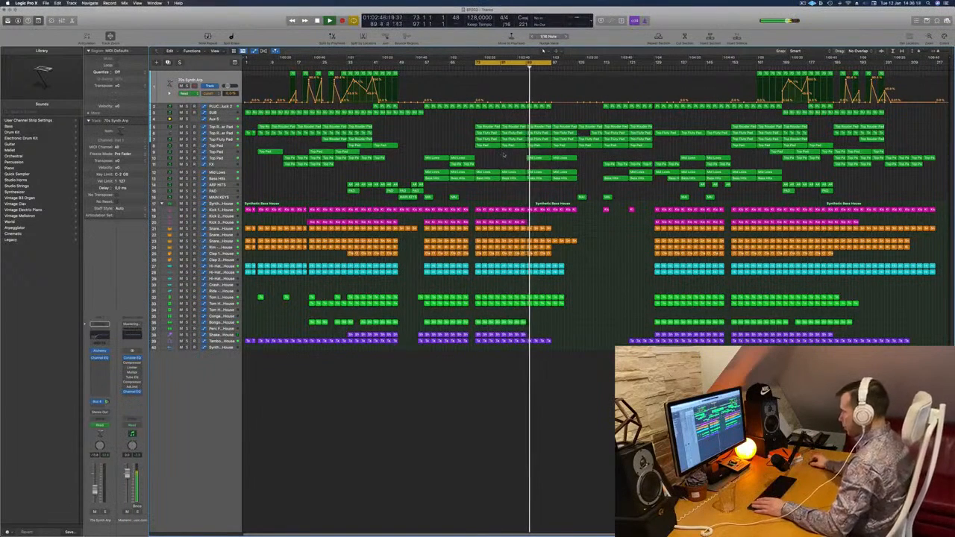
Step: Solo the Top Pad on track 10 briefly and add a volume automation lane below it
{"action": "left_click", "coordinate": [229, 157]}
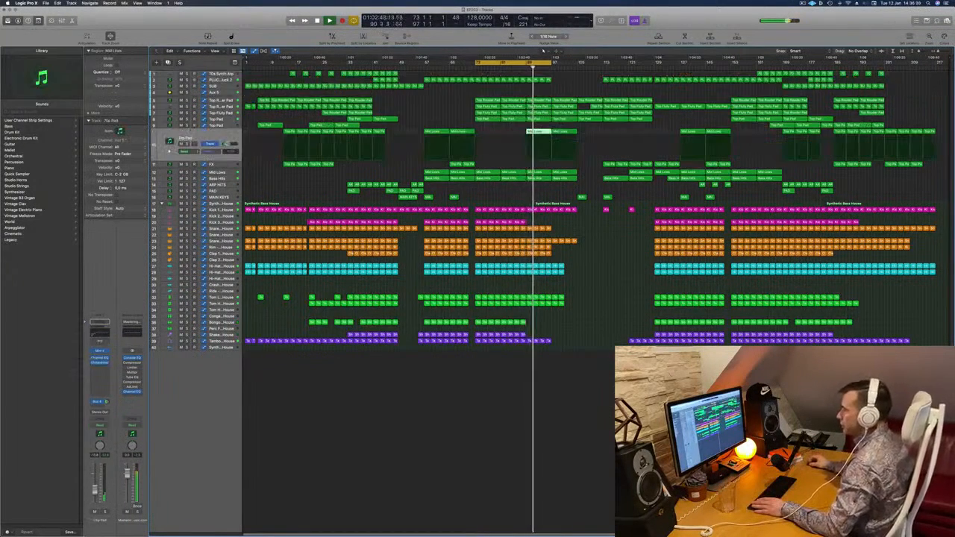
{"action": "key", "text": "s"}
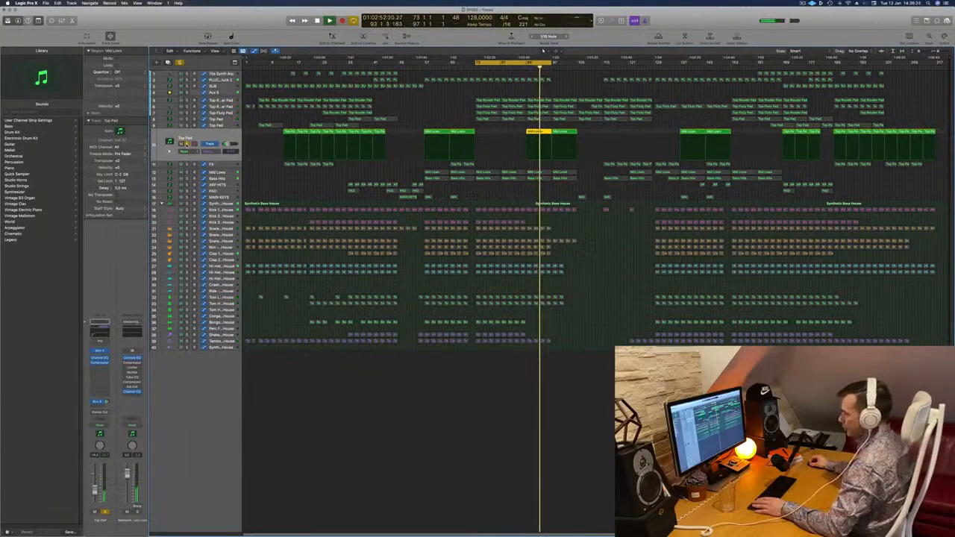
{"action": "key", "text": "s"}
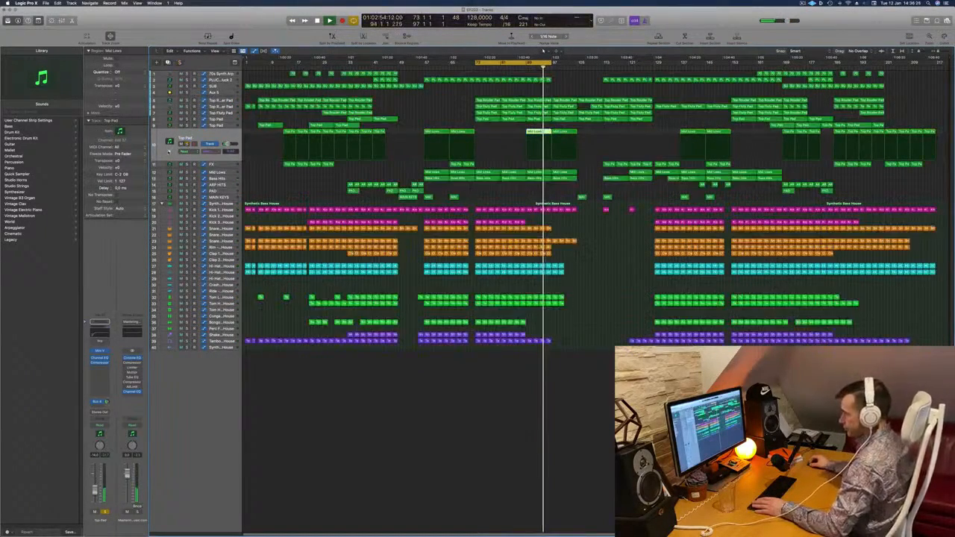
{"action": "left_click", "coordinate": [170, 152]}
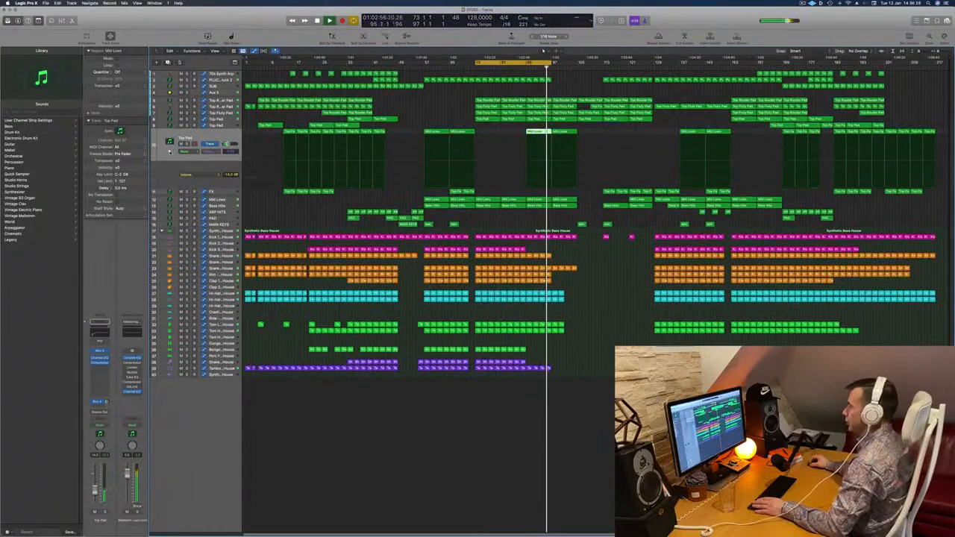
{"action": "key", "text": "space"}
{"action": "key", "text": "space"}
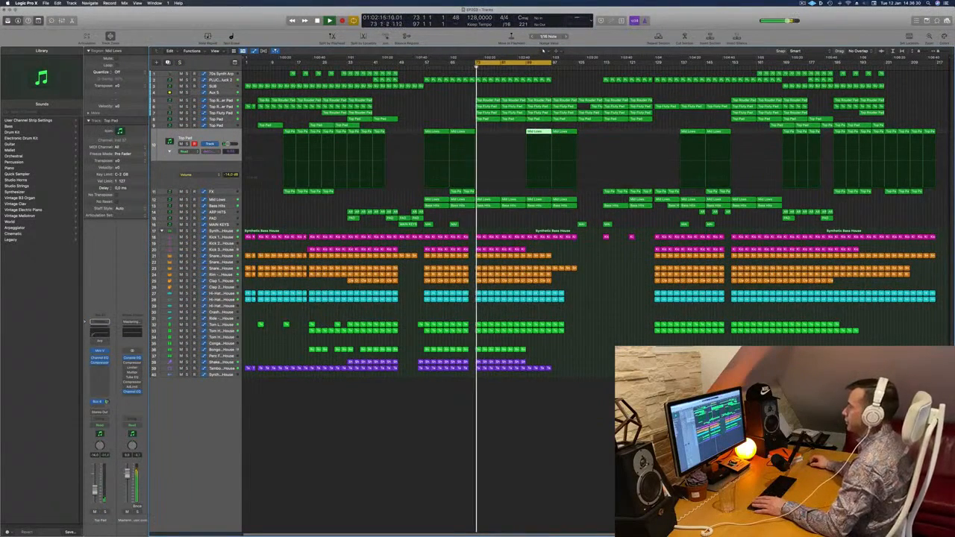
Step: Play the soloed Top Pad from around bar 57 and adjust the filter cutoff in its Mini V instrument
{"action": "left_click", "coordinate": [420, 66]}
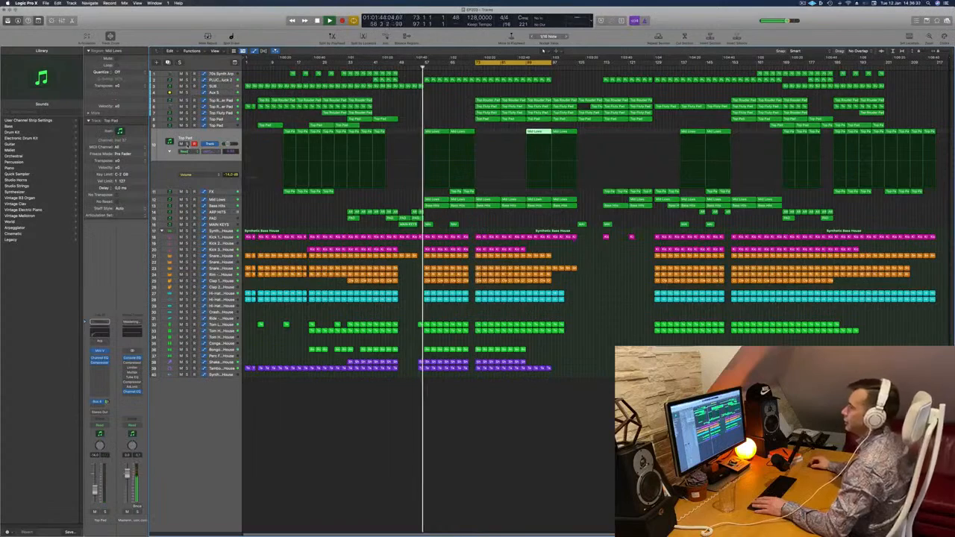
{"action": "key", "text": "s"}
{"action": "key", "text": "s"}
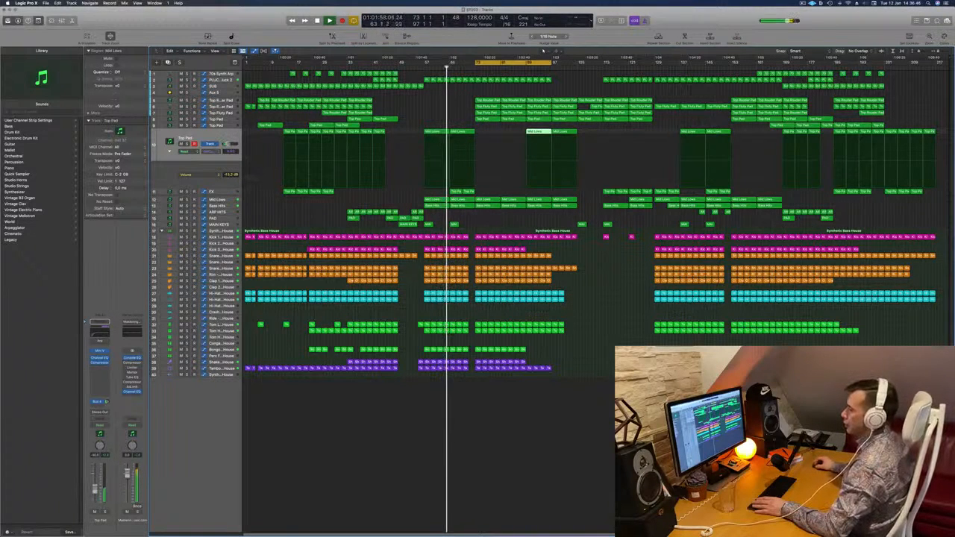
{"action": "key", "text": "s"}
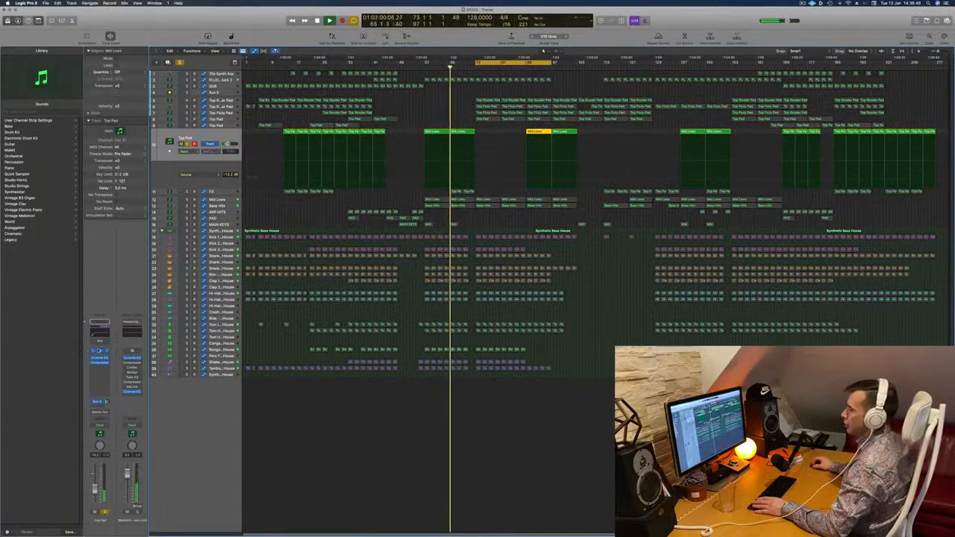
{"action": "left_click", "coordinate": [99, 351]}
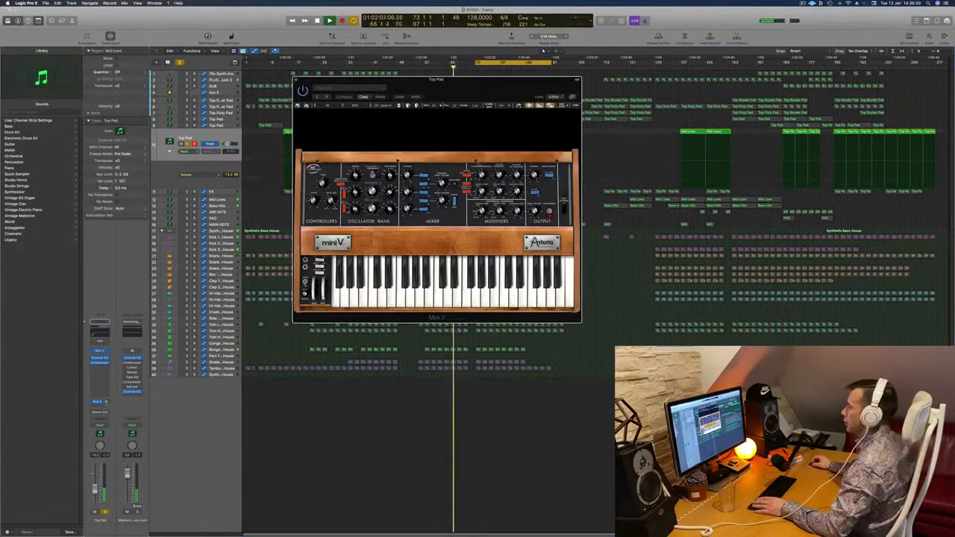
{"action": "left_click_drag", "start_coordinate": [482, 174], "coordinate": [482, 177]}
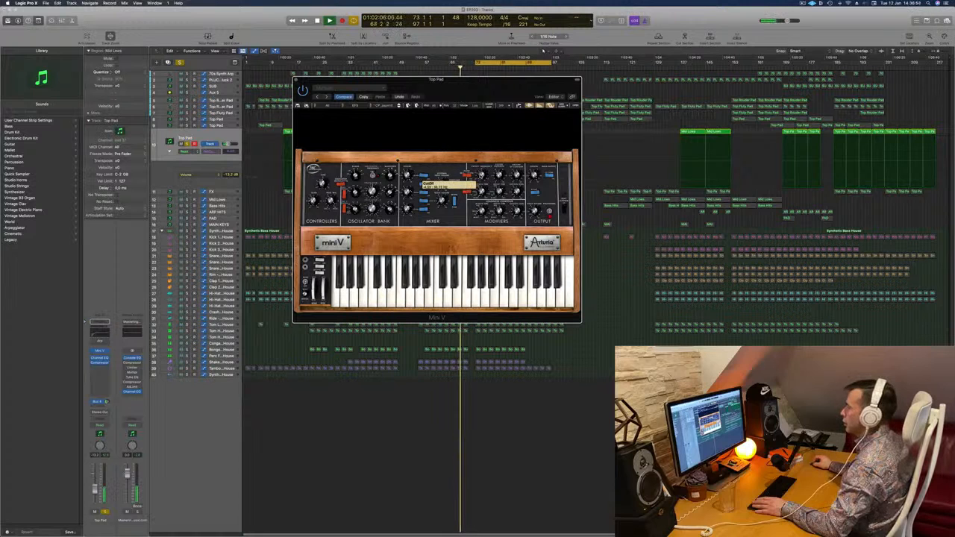
{"action": "left_click", "coordinate": [295, 79]}
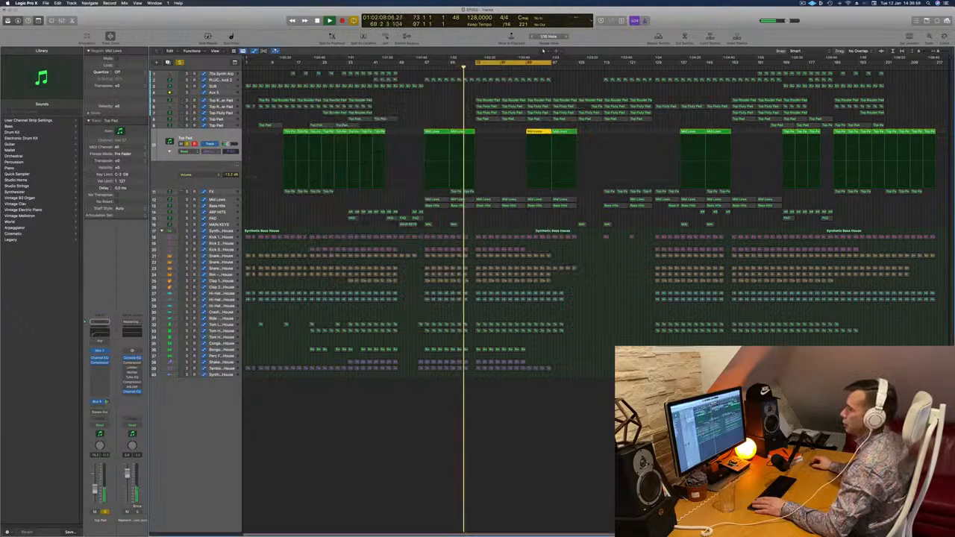
Step: Lower the low-cut frequency in the soloed Top Pad's Channel EQ, close the plug-in and clear the solo
{"action": "left_click", "coordinate": [97, 335]}
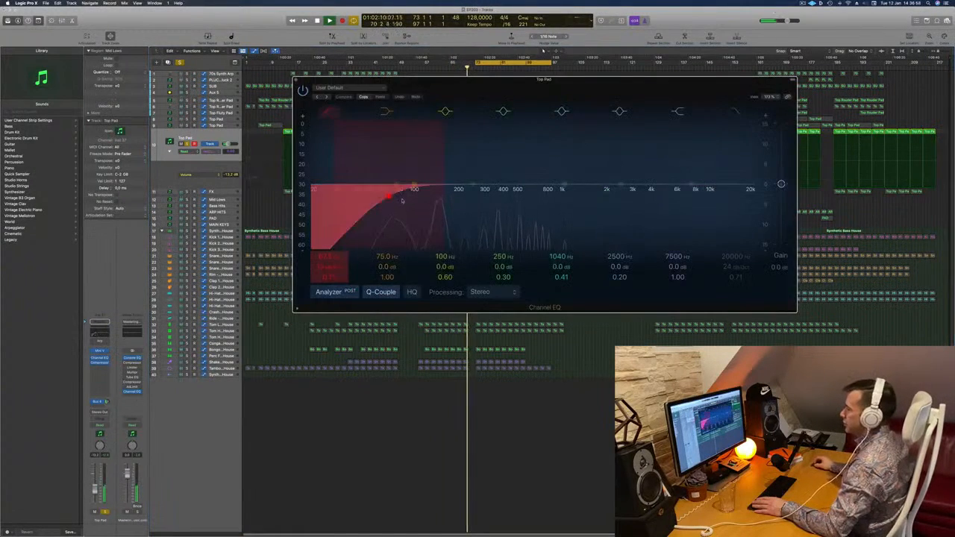
{"action": "left_click_drag", "start_coordinate": [403, 199], "coordinate": [352, 199]}
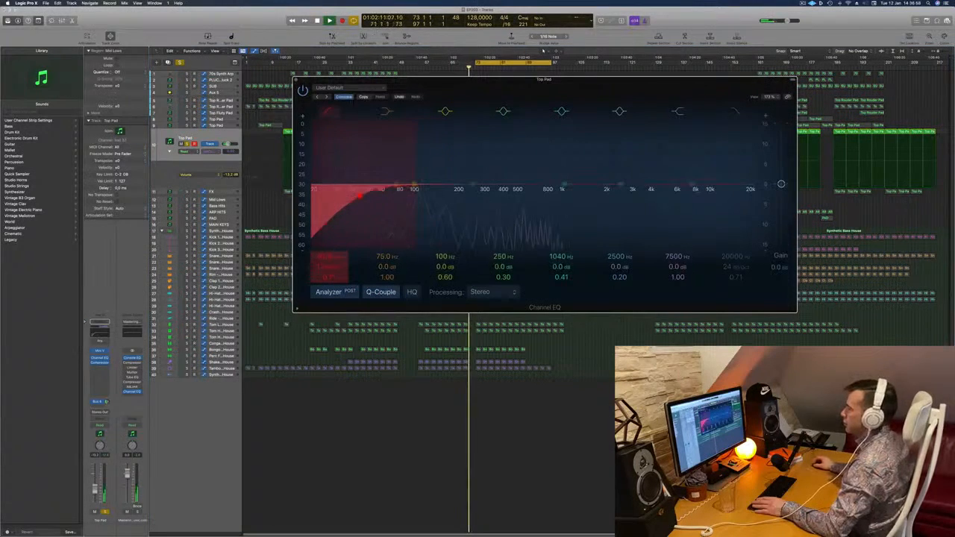
{"action": "left_click", "coordinate": [295, 79]}
{"action": "key", "text": "s"}
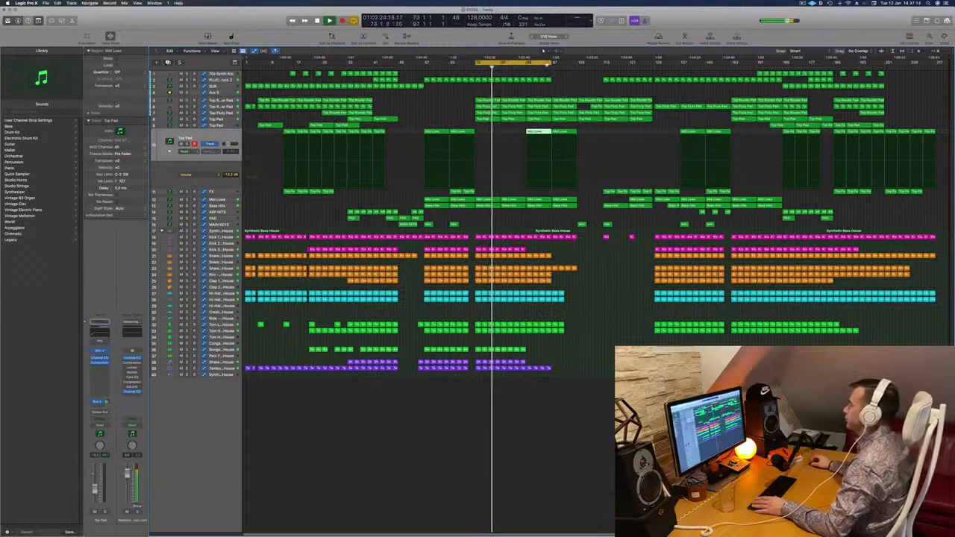
Step: Move the cycle area to bars 89 to 113, solo the Top Pad briefly and check its Mini V instrument
{"action": "left_click_drag", "start_coordinate": [534, 64], "coordinate": [576, 65]}
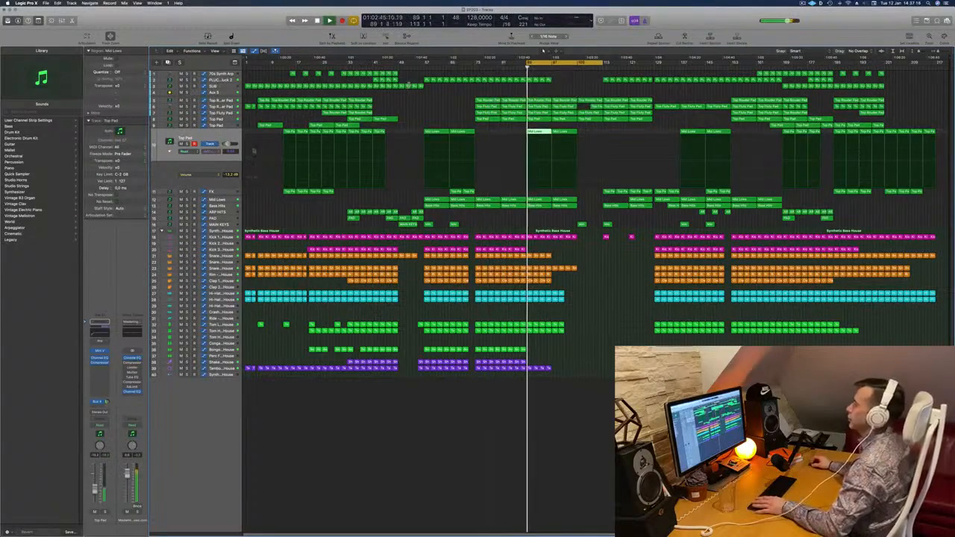
{"action": "left_click", "coordinate": [186, 144]}
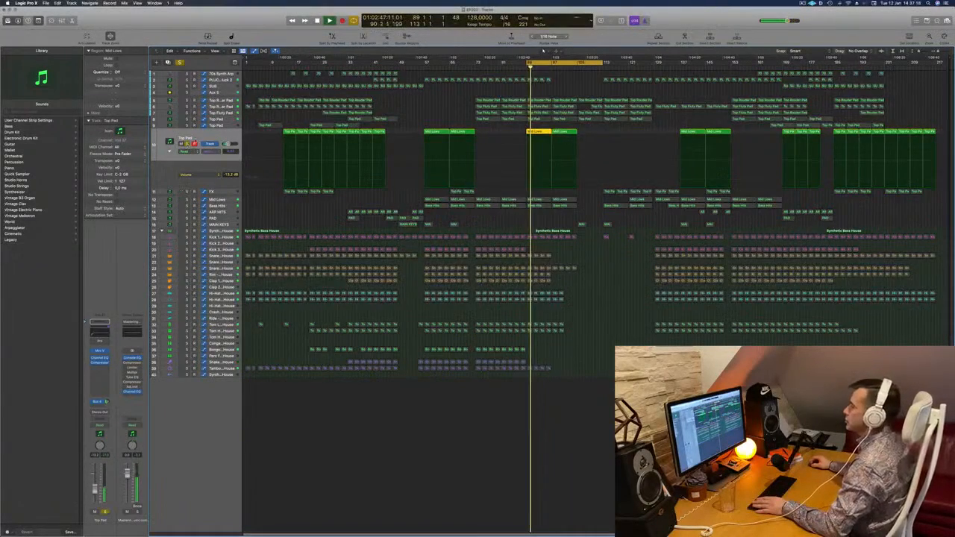
{"action": "left_click", "coordinate": [186, 144]}
{"action": "left_click", "coordinate": [100, 351]}
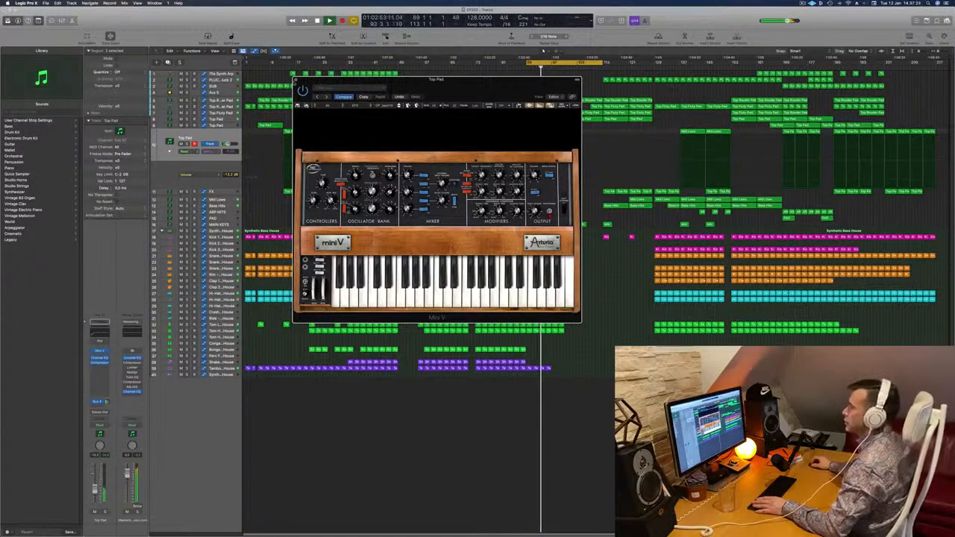
{"action": "left_click", "coordinate": [296, 80]}
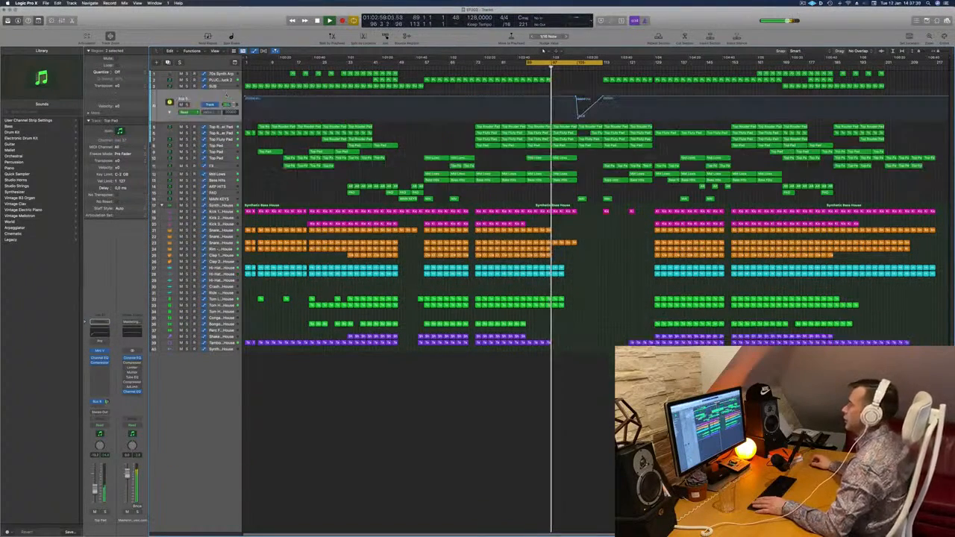
Step: Show Aux 5's automation with the extra lane below it and extend the cycle area to about bar 145
{"action": "left_click", "coordinate": [588, 91]}
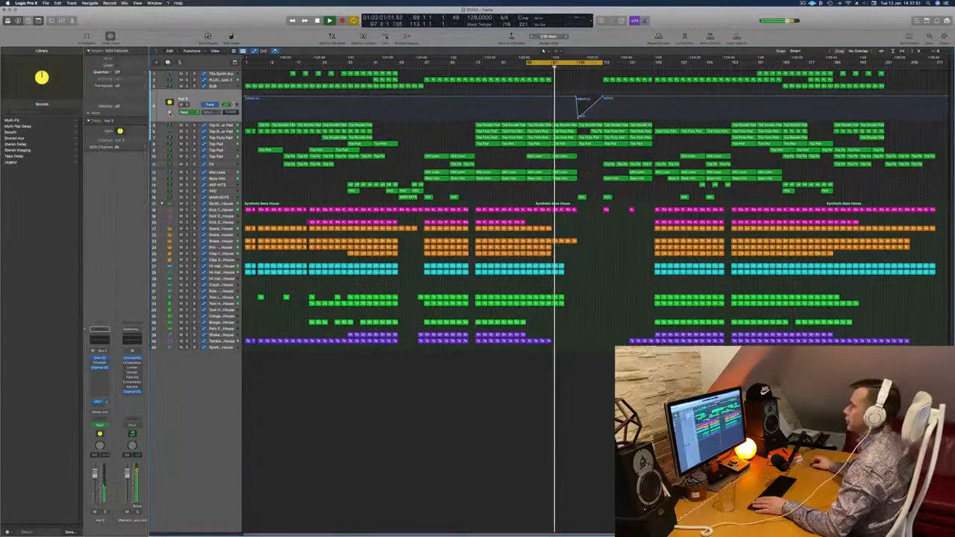
{"action": "left_click", "coordinate": [170, 112]}
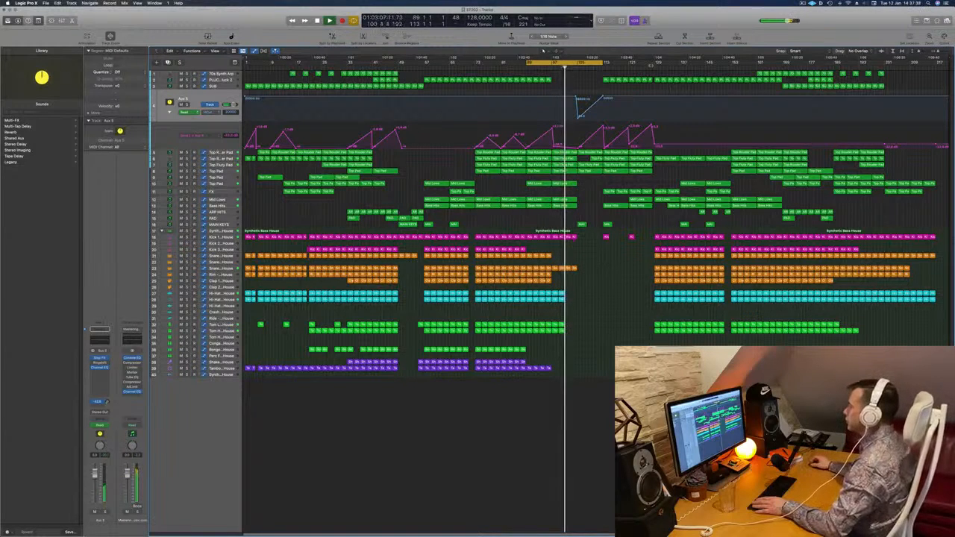
{"action": "left_click_drag", "start_coordinate": [602, 63], "coordinate": [702, 62]}
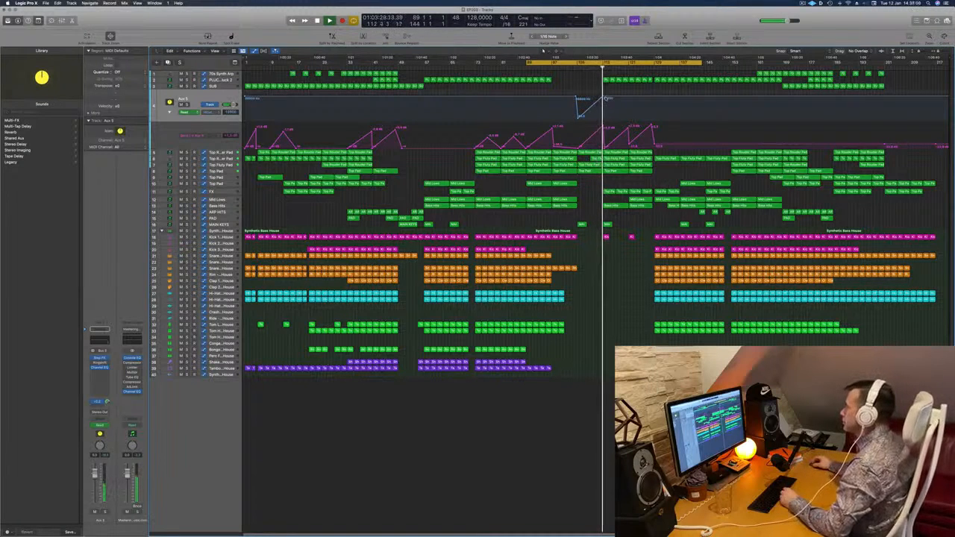
Step: Shape Aux 5's High Cut Frequency automation with a dip after bar 113, a rise to bar 121 and a point near bar 129
{"action": "left_click_drag", "start_coordinate": [606, 98], "coordinate": [609, 114]}
{"action": "left_click", "coordinate": [627, 115]}
{"action": "left_click", "coordinate": [628, 98]}
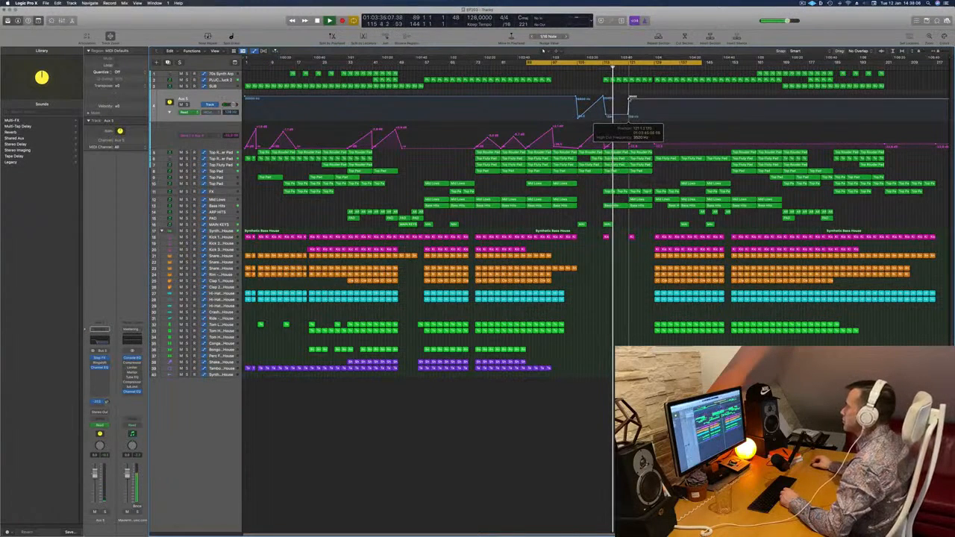
{"action": "left_click", "coordinate": [628, 116]}
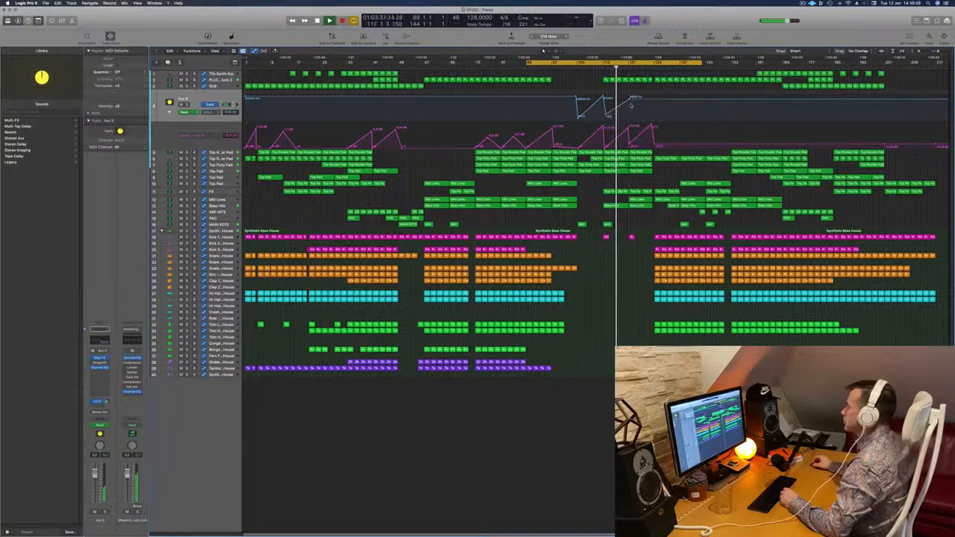
{"action": "left_click_drag", "start_coordinate": [629, 100], "coordinate": [628, 97]}
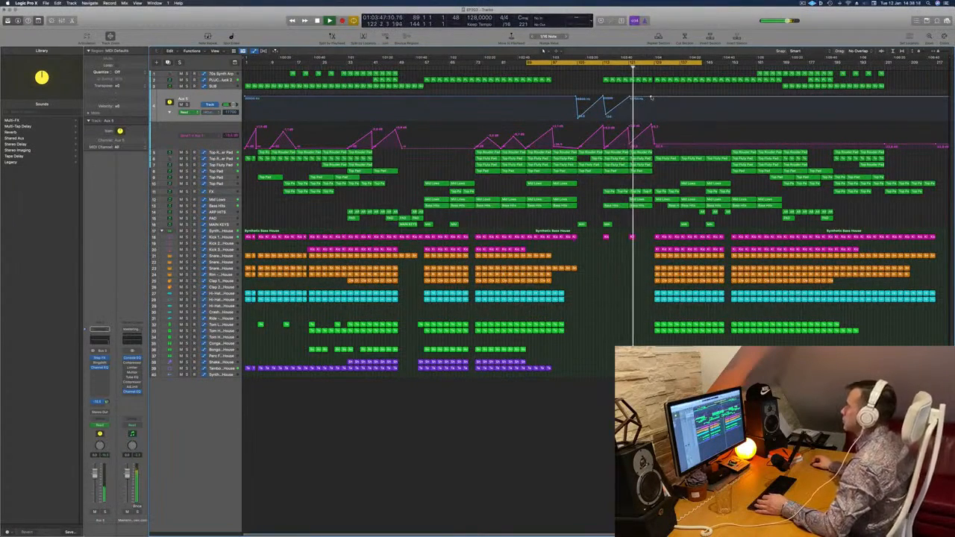
{"action": "mouse_move", "coordinate": [651, 97]}
{"action": "left_mouse_down"}
{"action": "mouse_move", "coordinate": [652, 121]}
{"action": "mouse_move", "coordinate": [653, 98]}
{"action": "left_mouse_up"}
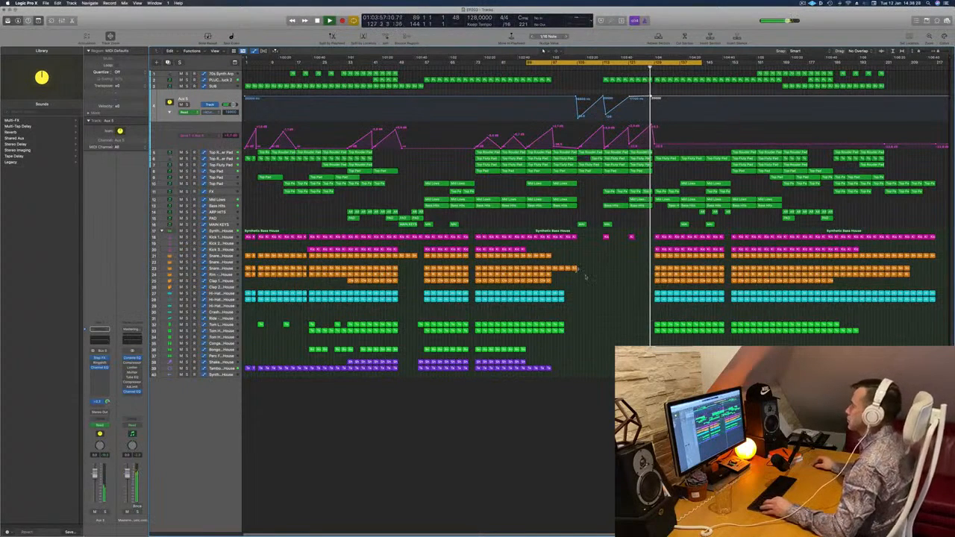
Step: Examine Aux 5's automation curves and the surrounding regions in detail around bar 129 during playback
{"action": "key", "text": "super+Right"}
{"action": "key", "text": "super+Right"}
{"action": "key", "text": "super+Right"}
{"action": "key", "text": "super+Right"}
{"action": "key", "text": "super+Right"}
{"action": "key", "text": "super+Right"}
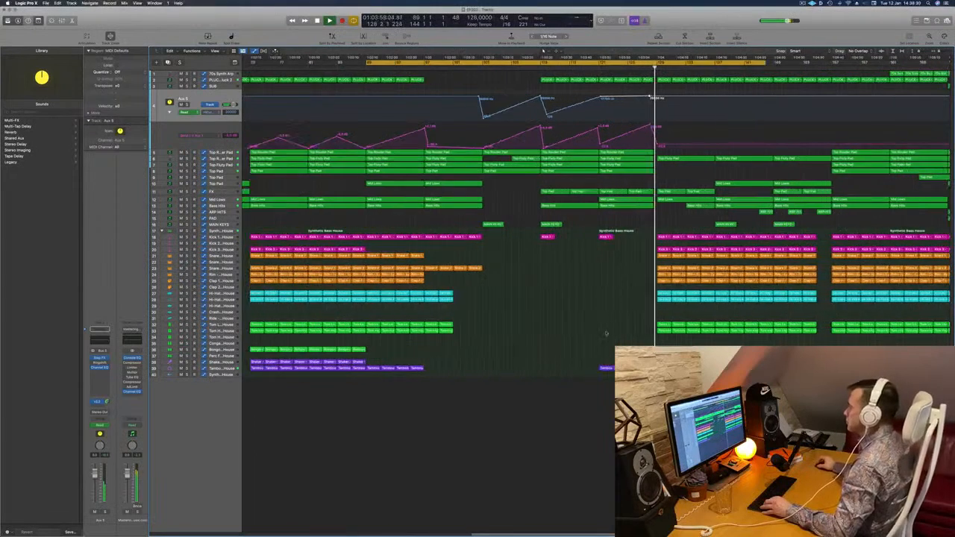
{"action": "key", "text": "super+Right"}
{"action": "key", "text": "super+Right"}
{"action": "key", "text": "super+Right"}
{"action": "key", "text": "super+Right"}
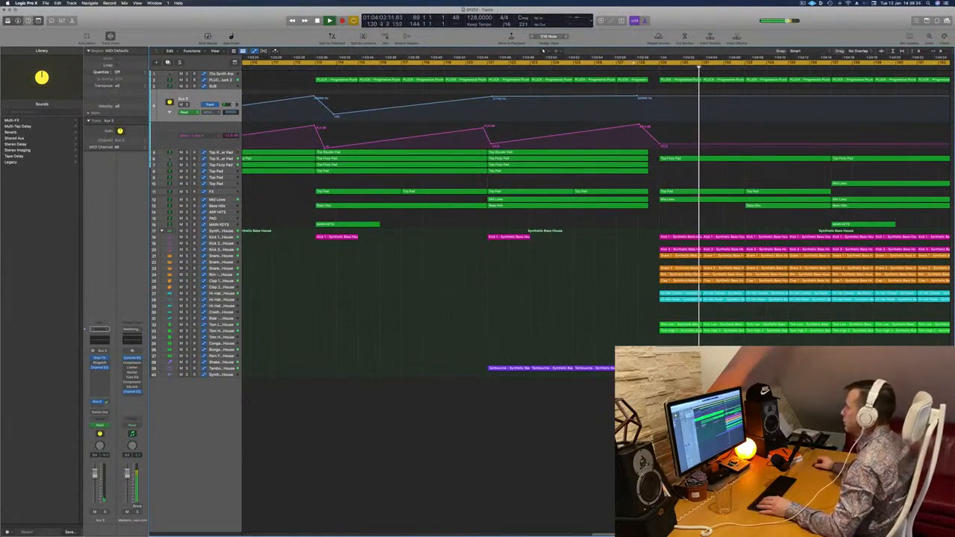
{"action": "key", "text": "super+Left"}
{"action": "key", "text": "super+Left"}
{"action": "key", "text": "super+Left"}
{"action": "key", "text": "super+Left"}
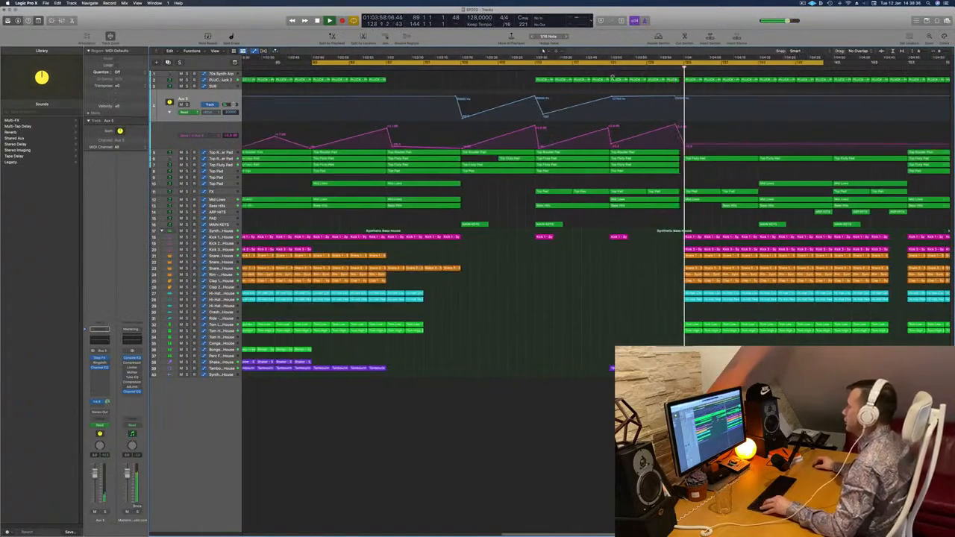
{"action": "key", "text": "super+Left"}
{"action": "key", "text": "super+Left"}
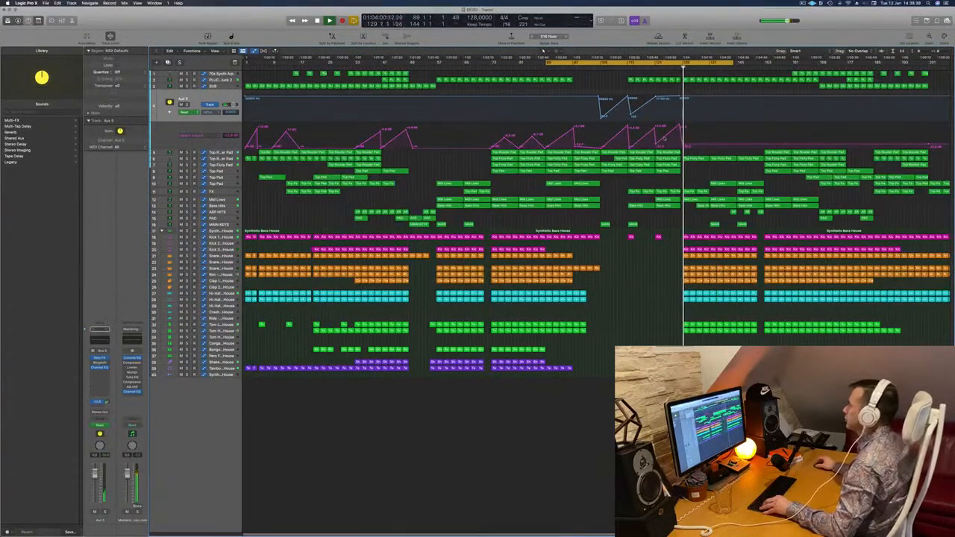
{"action": "key", "text": "super+Right"}
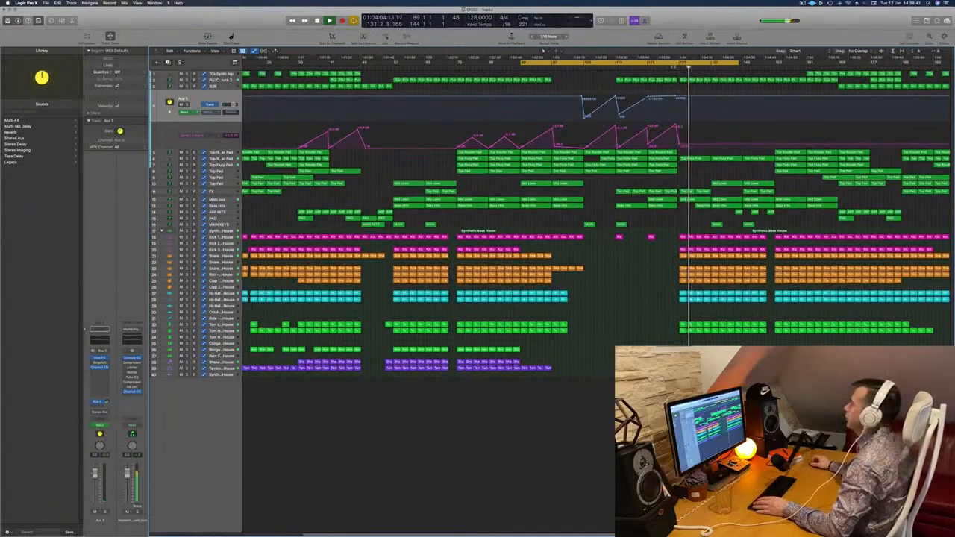
Step: Show the PLUCK track's automation and check it around bar 129 during playback
{"action": "left_click", "coordinate": [224, 80]}
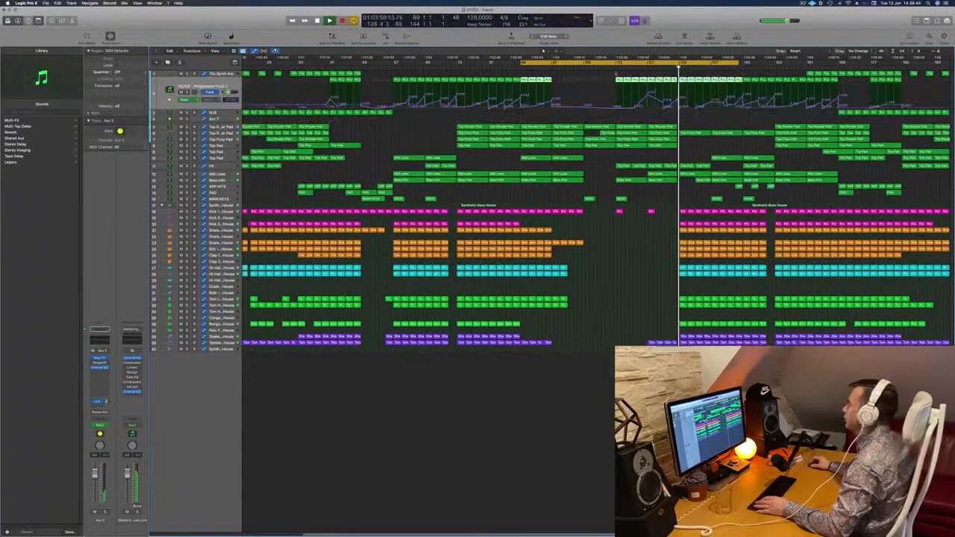
{"action": "left_click", "coordinate": [680, 109]}
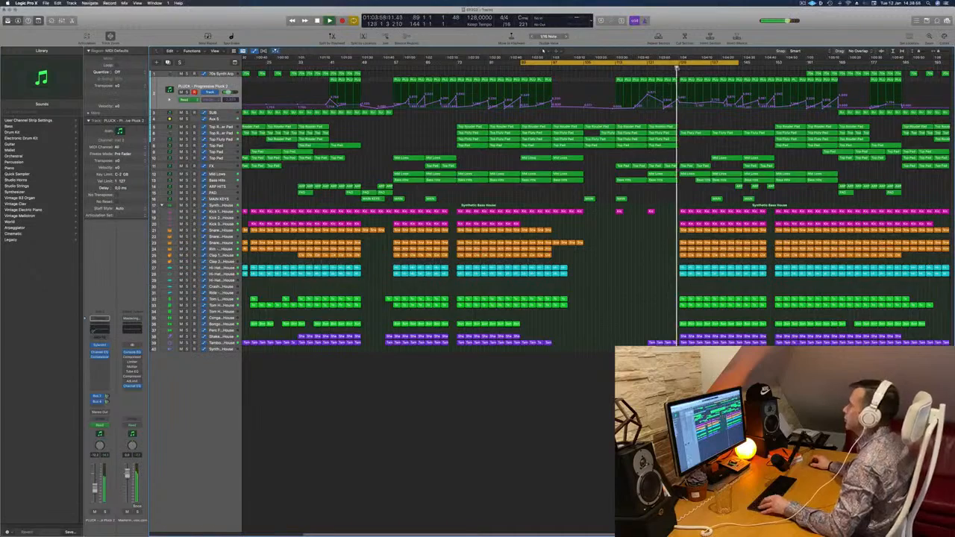
{"action": "scroll", "coordinate": [634, 264], "scroll_direction": "down", "scroll_amount": 3}
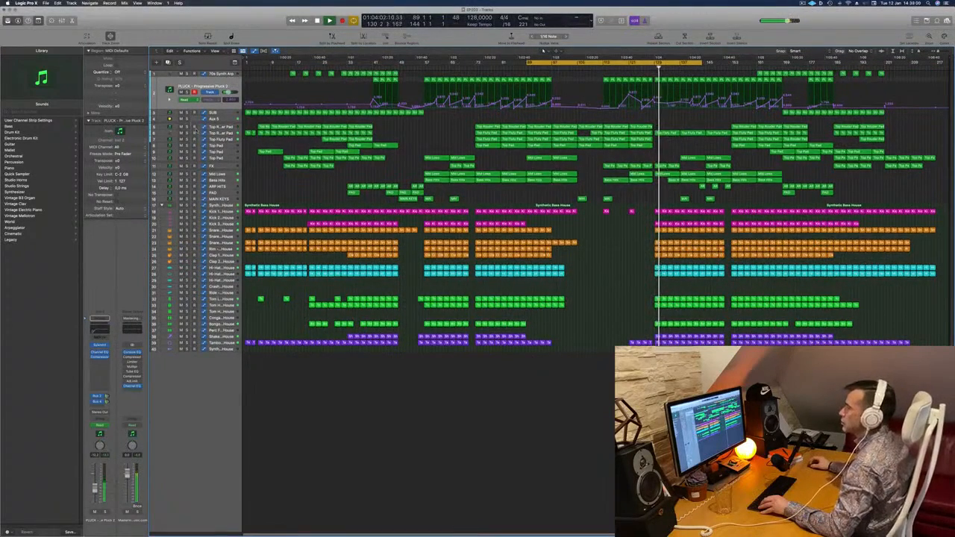
Step: Solo the pad on track 6 briefly and show its volume automation
{"action": "left_click", "coordinate": [187, 133]}
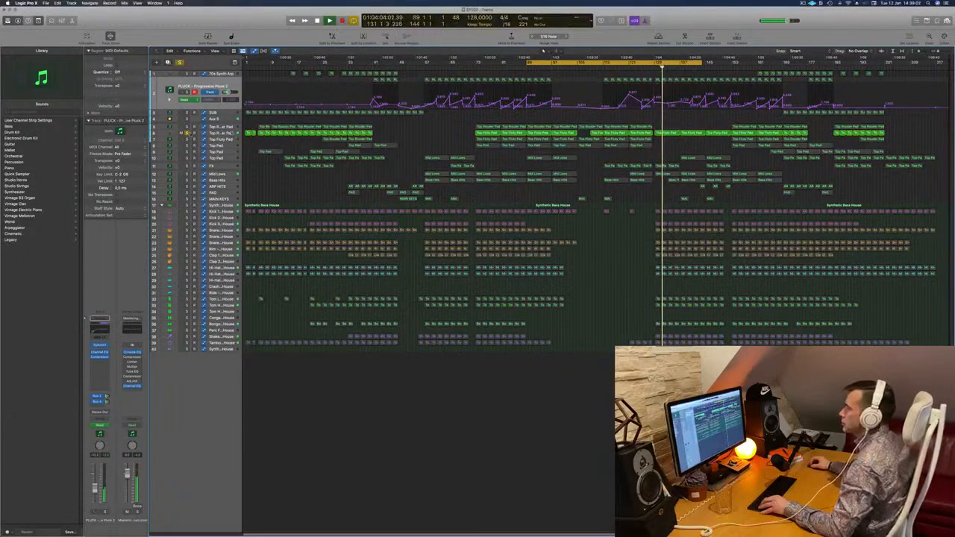
{"action": "left_click", "coordinate": [187, 134]}
{"action": "left_click", "coordinate": [221, 132]}
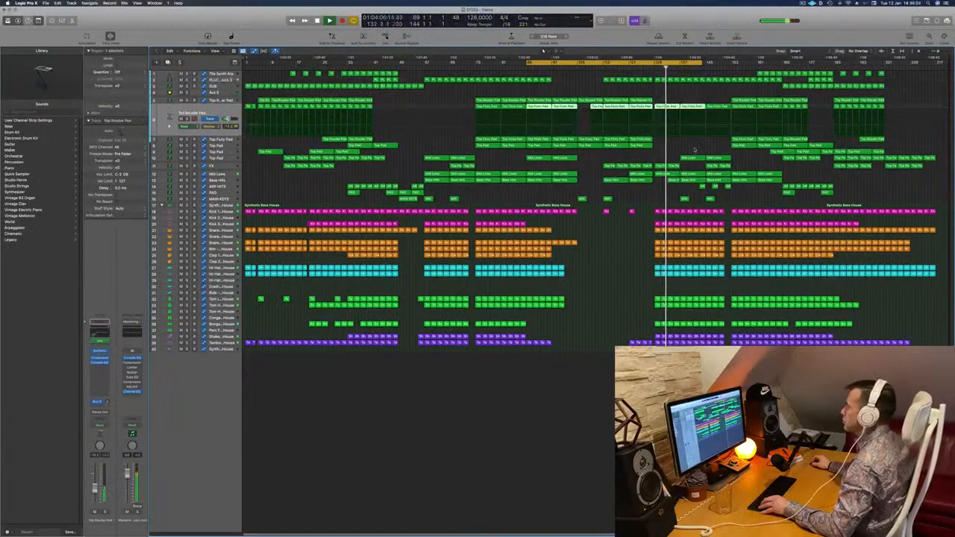
Step: Show both Aux 5 automation lanes again and replay the section from just before bar 113
{"action": "left_click", "coordinate": [217, 92]}
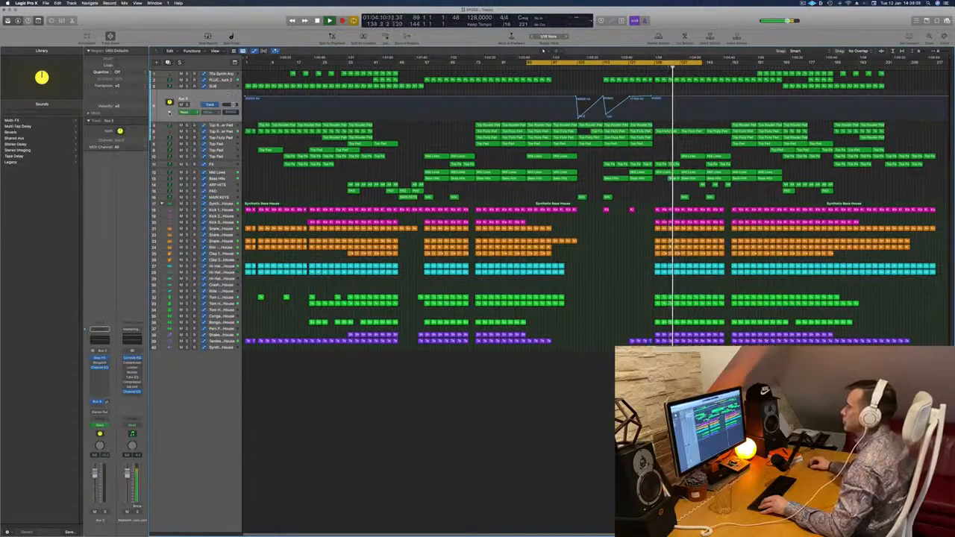
{"action": "left_click", "coordinate": [171, 113]}
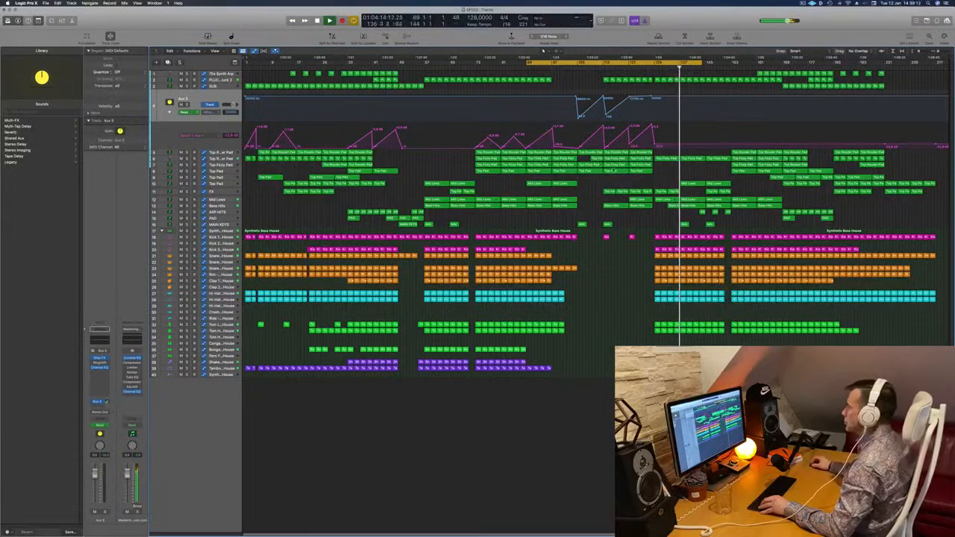
{"action": "left_click", "coordinate": [600, 59]}
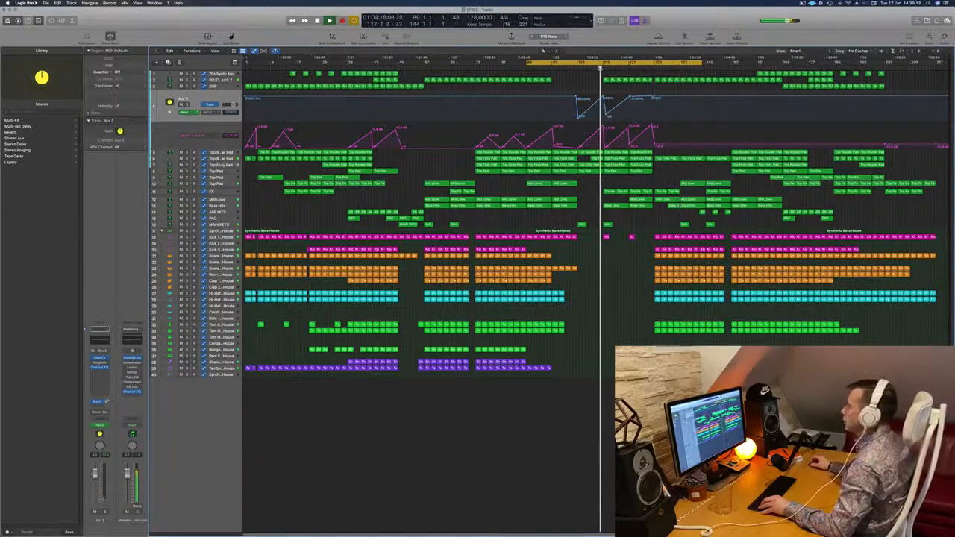
Step: Show the FX track's volume lane and adjust its automation with points near bars 113, 121 and 129
{"action": "left_click", "coordinate": [226, 194]}
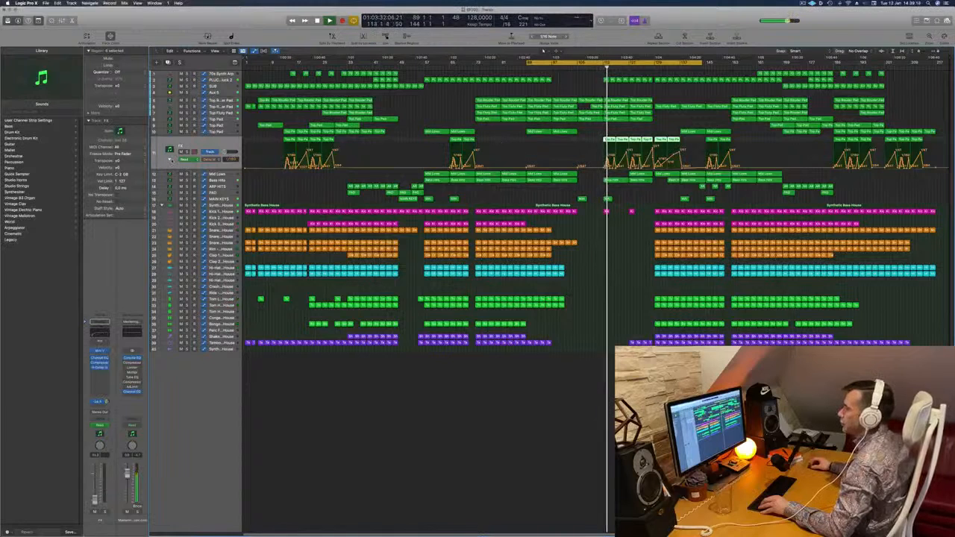
{"action": "left_click", "coordinate": [169, 159]}
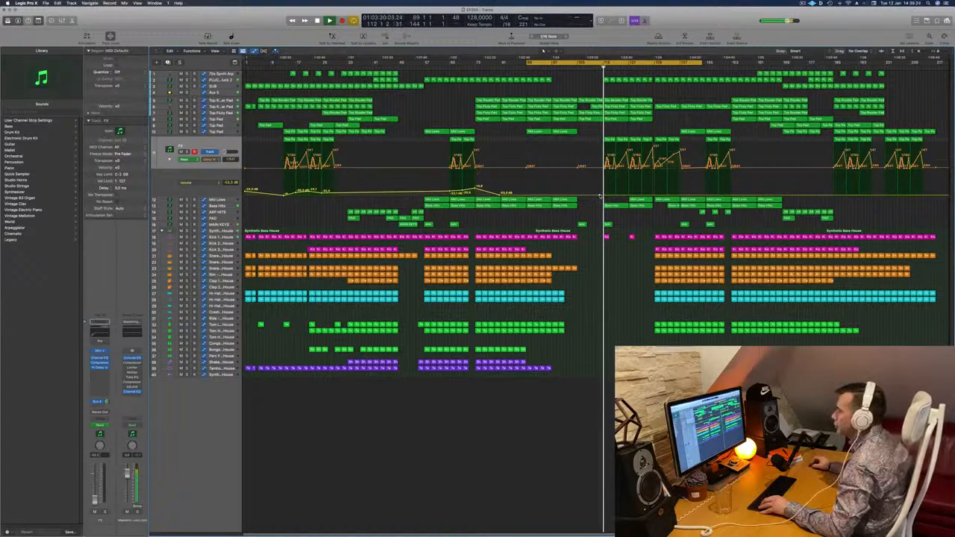
{"action": "left_click_drag", "start_coordinate": [599, 195], "coordinate": [601, 190]}
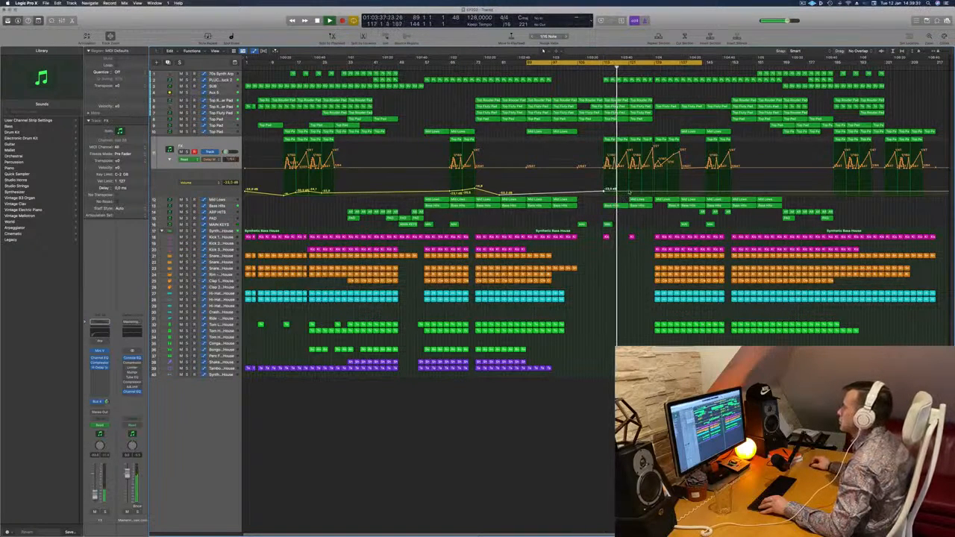
{"action": "left_click_drag", "start_coordinate": [629, 192], "coordinate": [629, 193]}
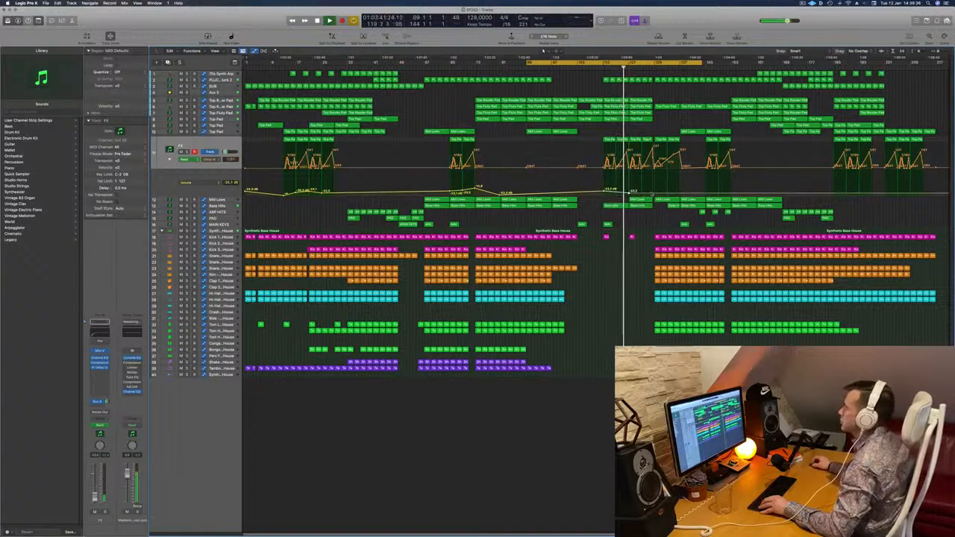
{"action": "left_click_drag", "start_coordinate": [629, 194], "coordinate": [653, 192]}
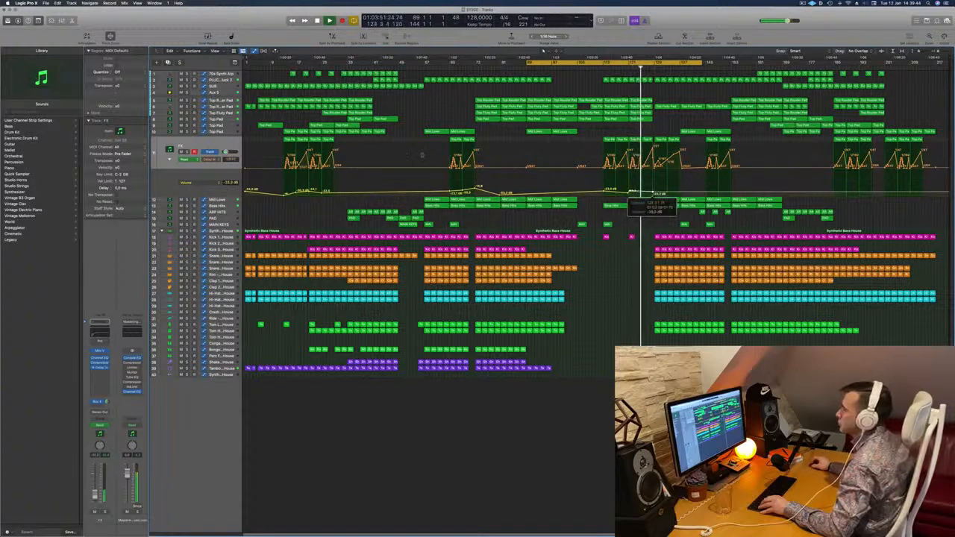
Step: Add another volume automation point on the FX track near bar 137
{"action": "left_click", "coordinate": [220, 145]}
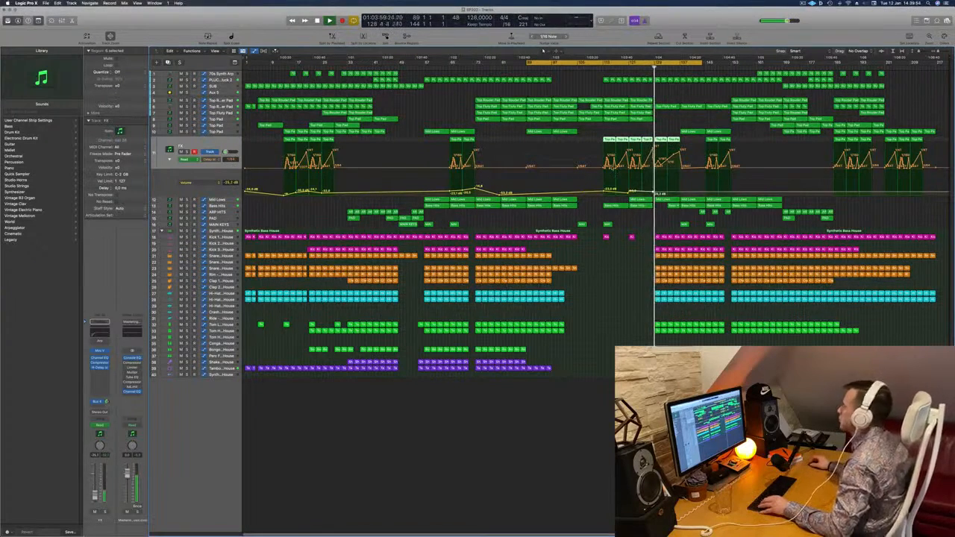
{"action": "key", "text": "super+Right"}
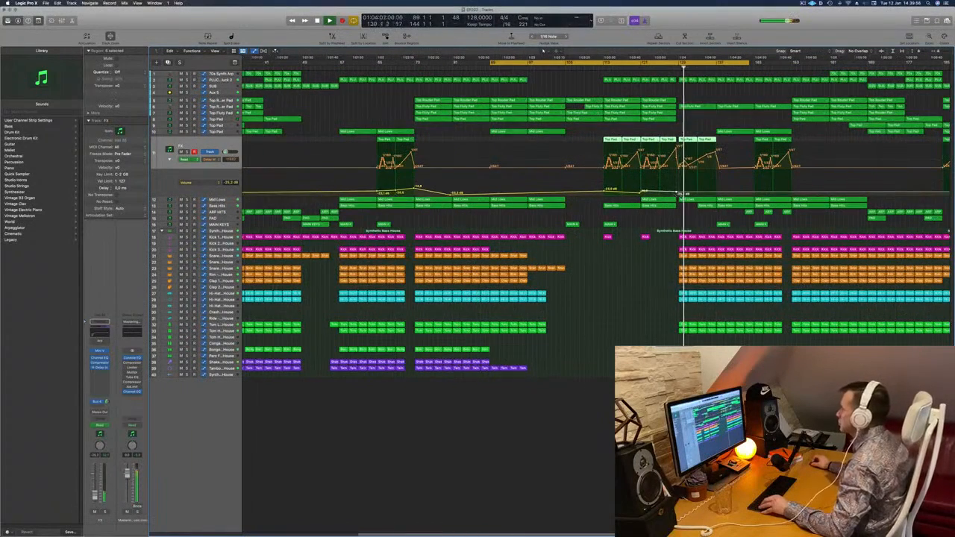
{"action": "left_click", "coordinate": [715, 193]}
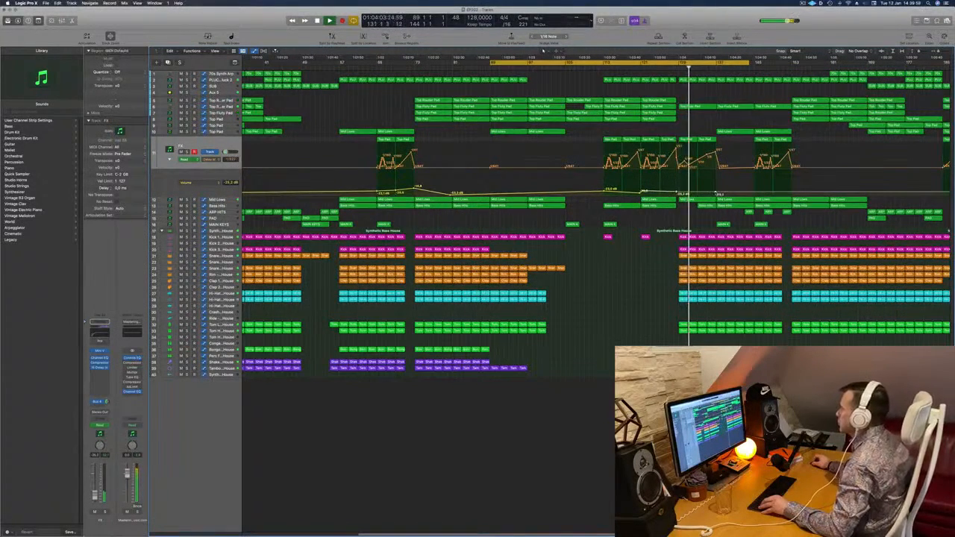
Step: Adjust the FX track's volume automation point near bar 137 and add another volume point near bar 132
{"action": "left_click_drag", "start_coordinate": [716, 194], "coordinate": [716, 186]}
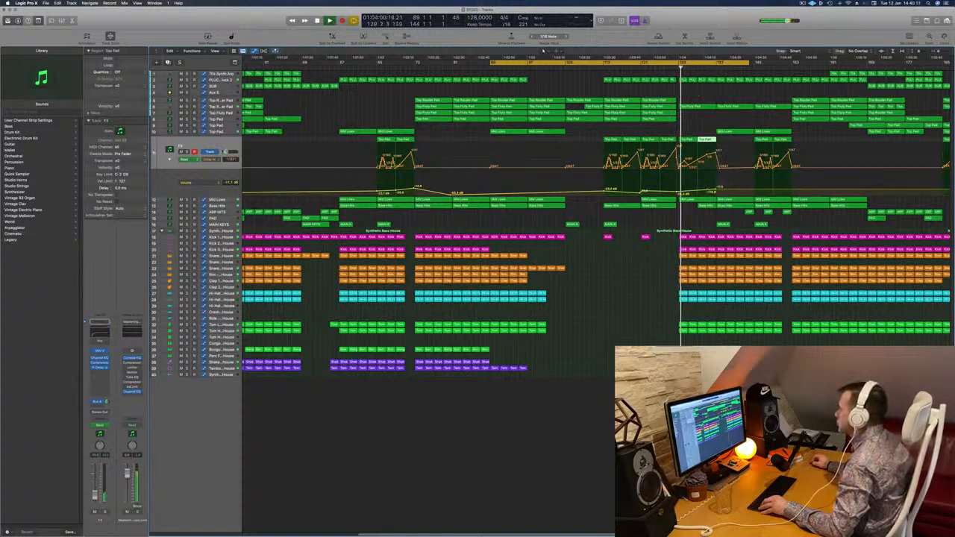
{"action": "left_click_drag", "start_coordinate": [716, 189], "coordinate": [717, 192]}
{"action": "key", "text": "super+Left"}
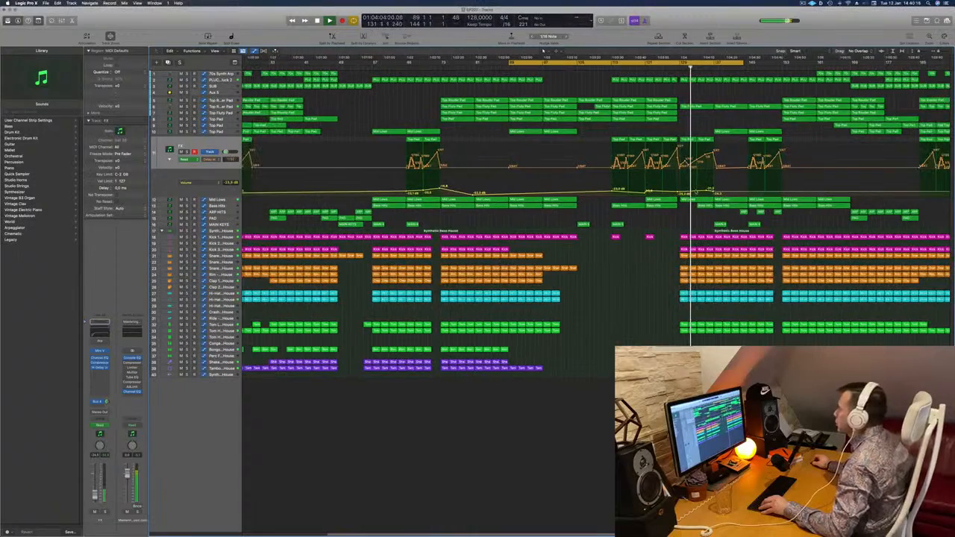
{"action": "left_click", "coordinate": [694, 192]}
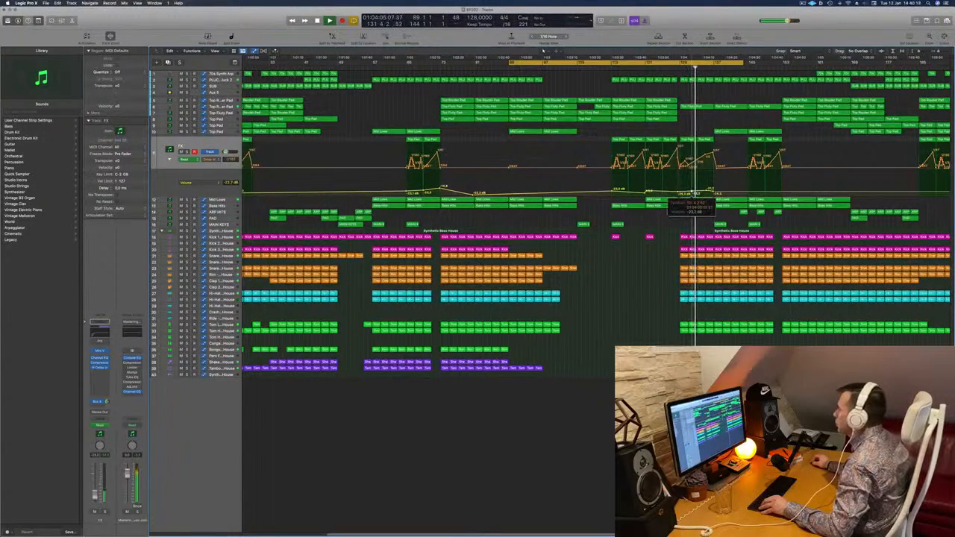
{"action": "key", "text": "super+Left"}
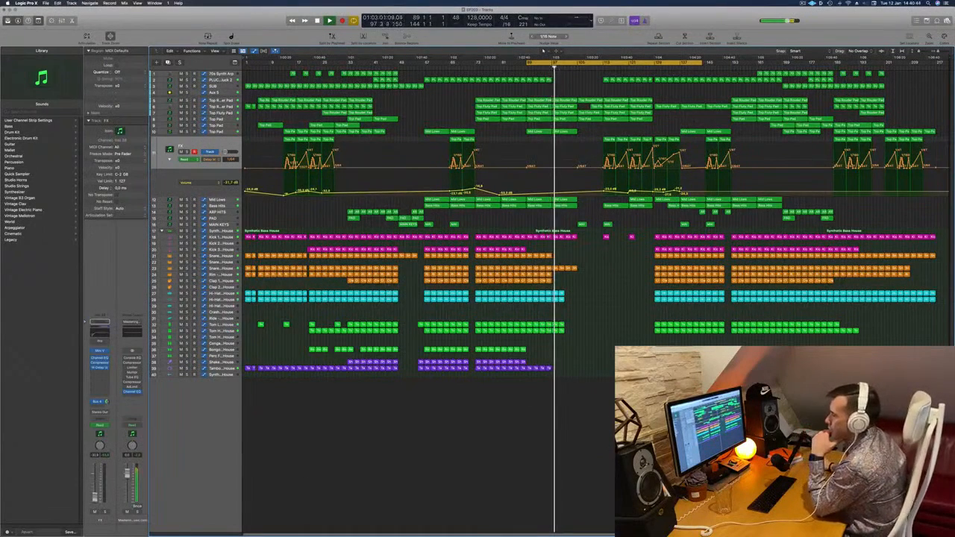
Step: Open the Vintage Console EQ on the mastering channel to check its settings, and close it
{"action": "left_click", "coordinate": [131, 359]}
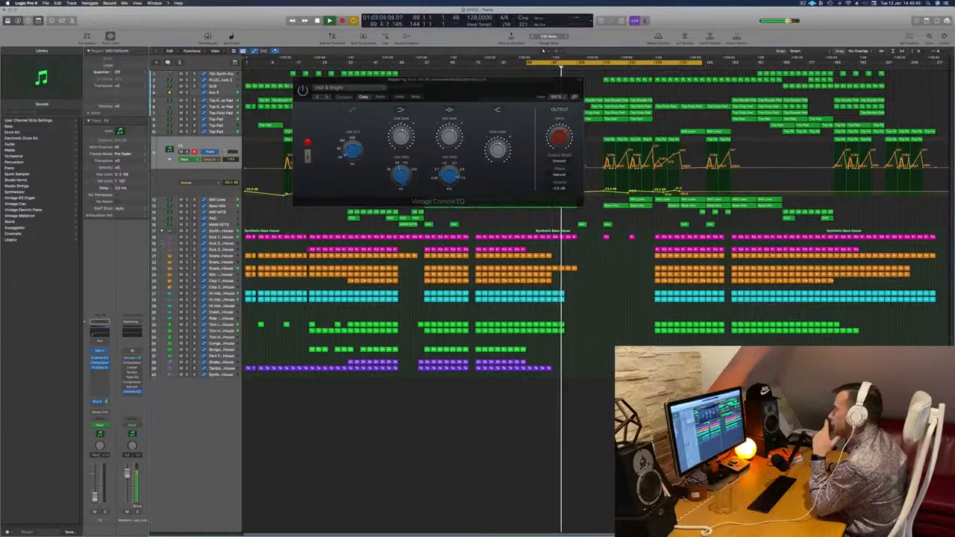
{"action": "left_click", "coordinate": [296, 80]}
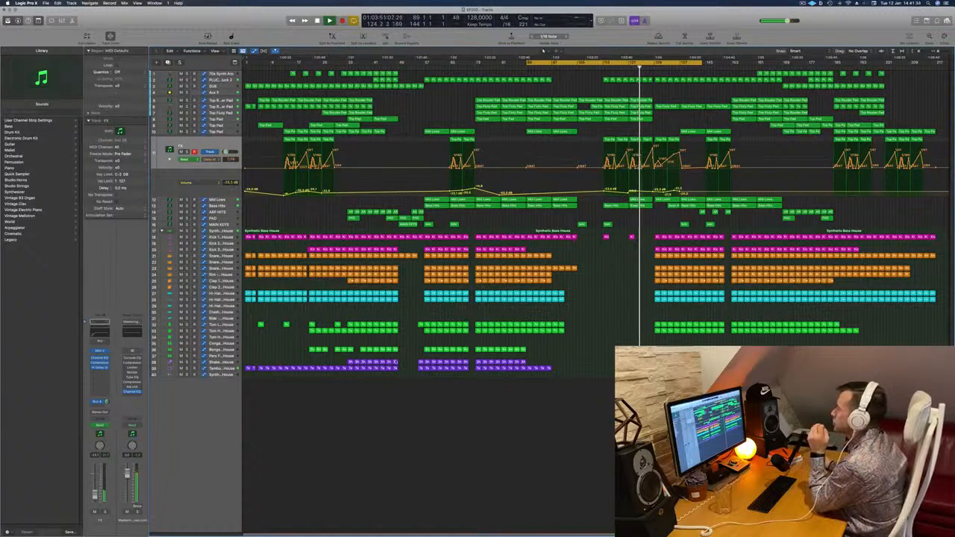
Step: Add automation points on the Mid Lows track, dipping near bar 121, rising by bar 129 and ending near bar 145
{"action": "left_click", "coordinate": [229, 200]}
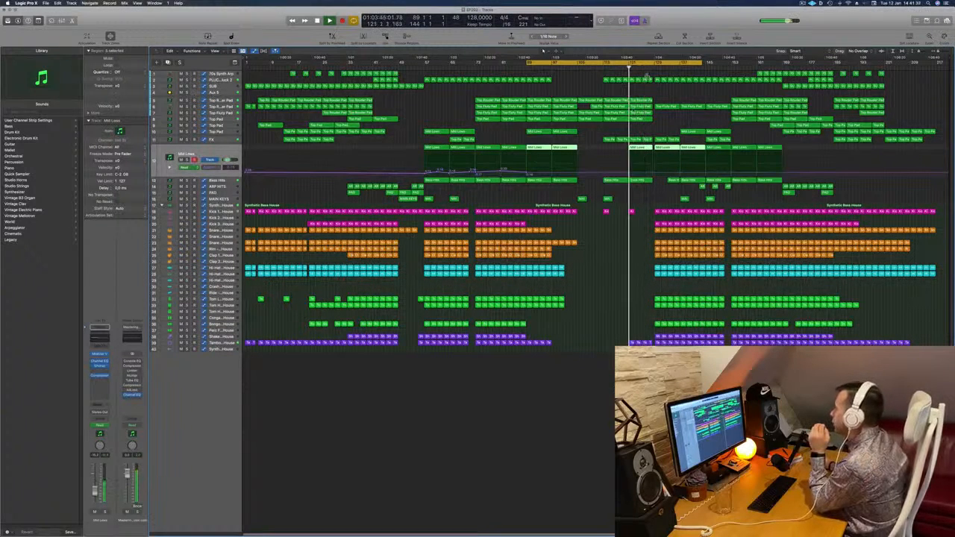
{"action": "left_click", "coordinate": [625, 173]}
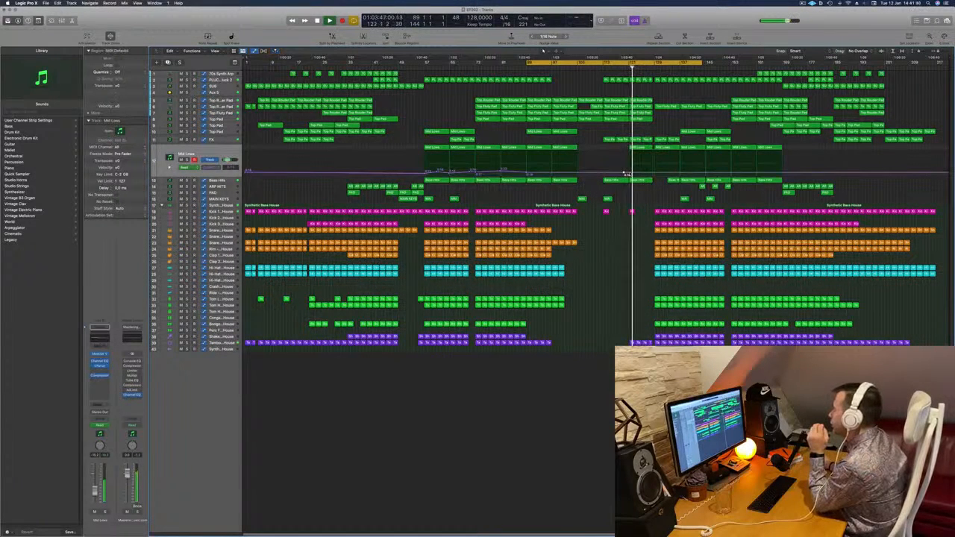
{"action": "left_click", "coordinate": [651, 174]}
{"action": "left_click_drag", "start_coordinate": [629, 174], "coordinate": [630, 176]}
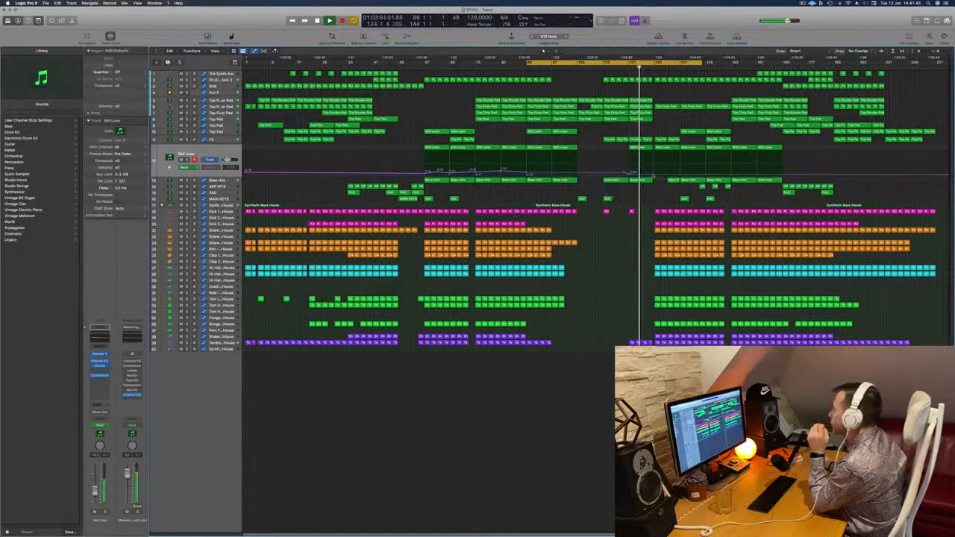
{"action": "left_click_drag", "start_coordinate": [652, 175], "coordinate": [653, 171]}
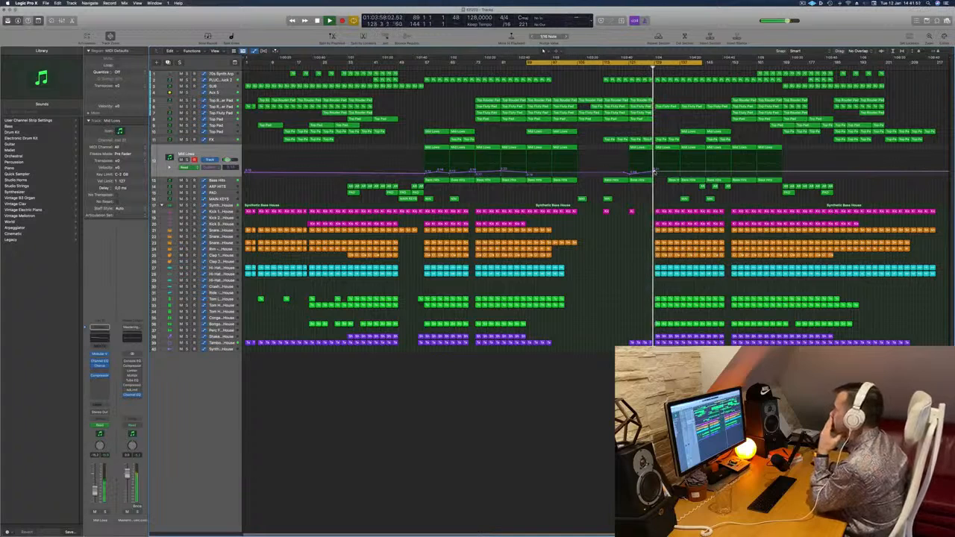
{"action": "left_click_drag", "start_coordinate": [653, 170], "coordinate": [708, 170]}
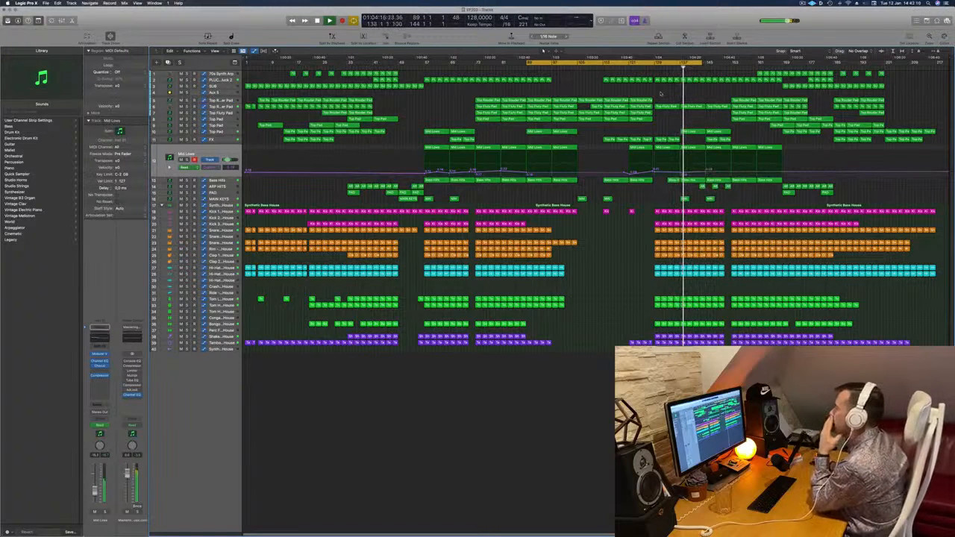
Step: Move the cycle range to start at bar 129 and show both Aux 5 automation lanes
{"action": "left_click_drag", "start_coordinate": [691, 62], "coordinate": [819, 62]}
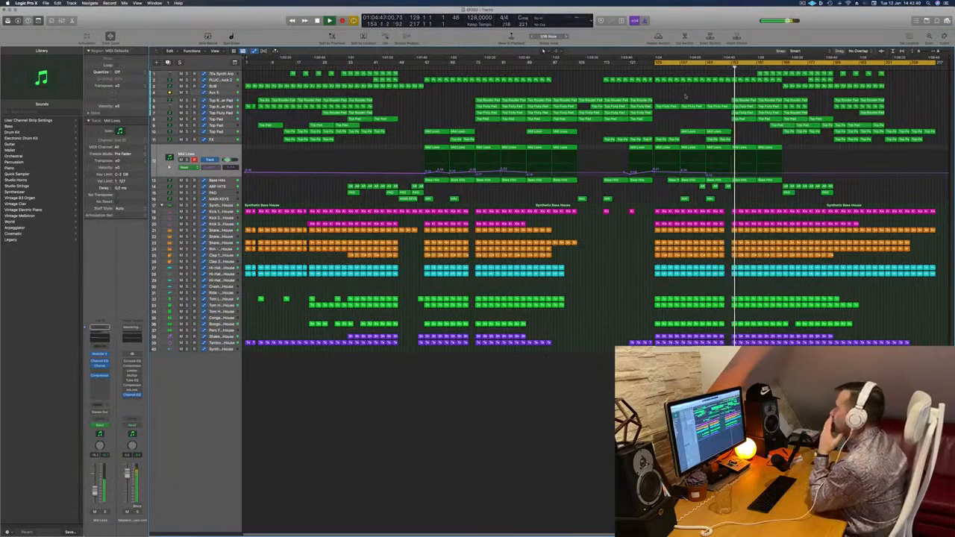
{"action": "left_click", "coordinate": [321, 95]}
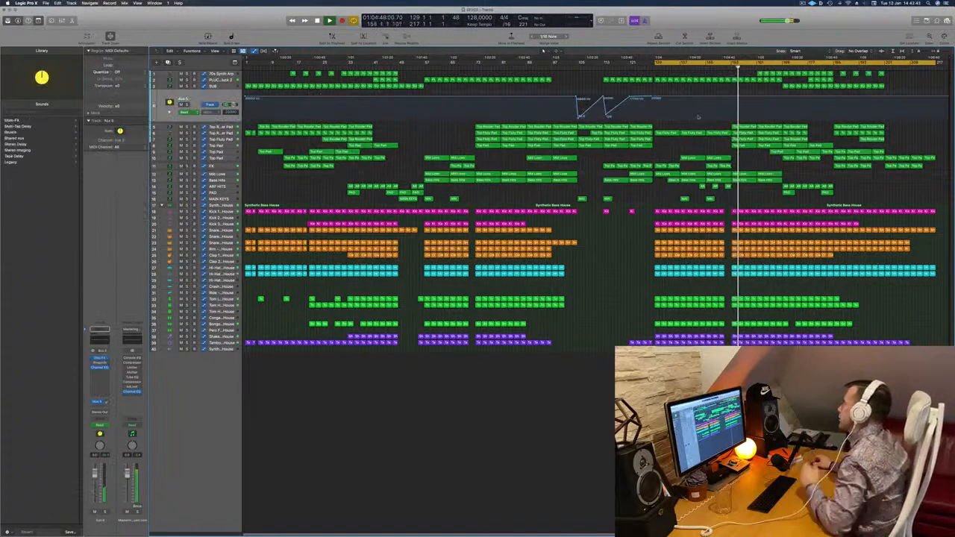
{"action": "left_click", "coordinate": [169, 113]}
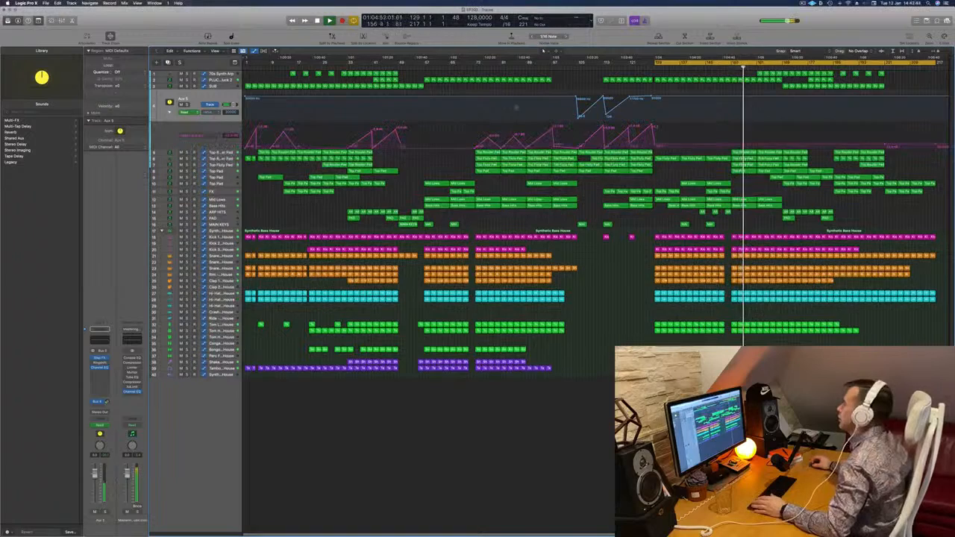
Step: Draw two rising ramps in the lower Aux 5 automation lane, peaking near bars 161 and 169, and drop back by about bar 177
{"action": "left_click", "coordinate": [733, 145]}
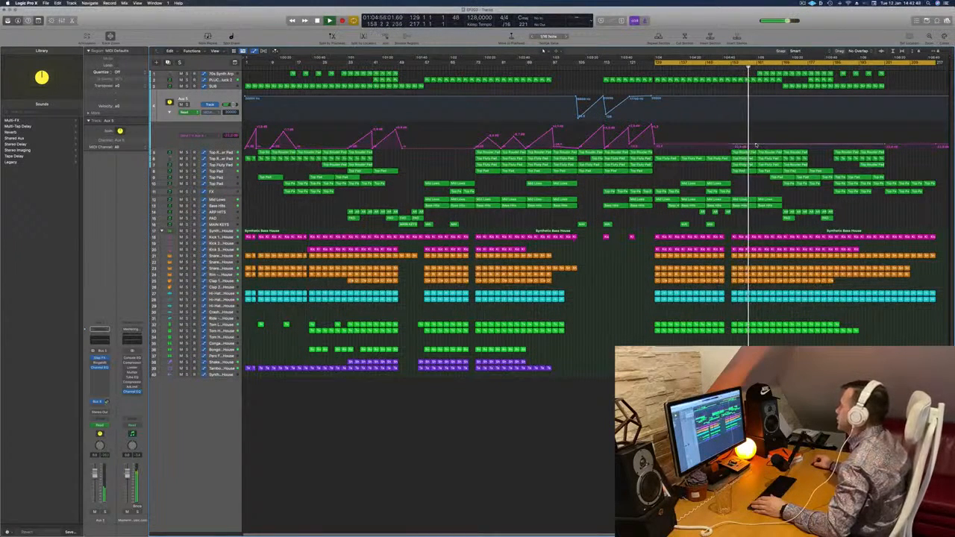
{"action": "left_click_drag", "start_coordinate": [756, 145], "coordinate": [759, 130]}
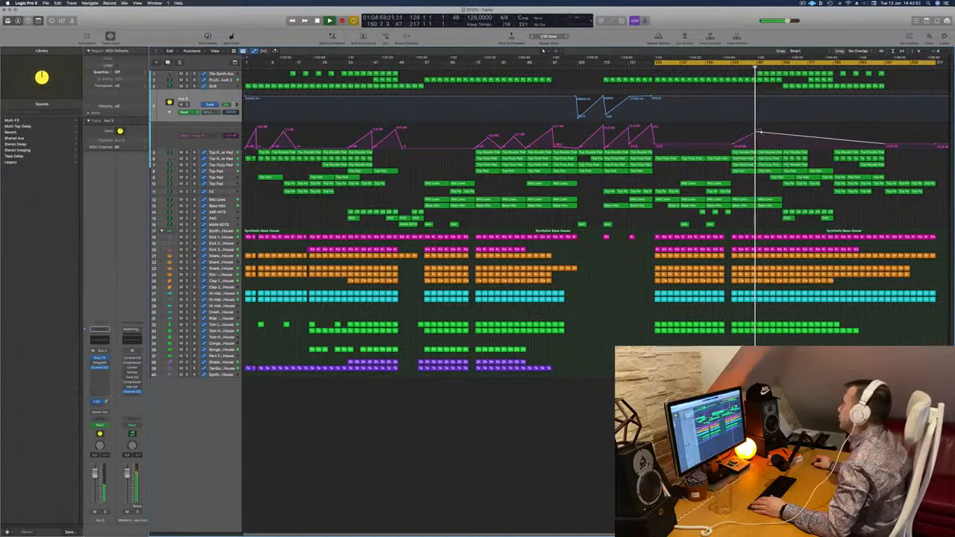
{"action": "left_click", "coordinate": [761, 145]}
{"action": "mouse_move", "coordinate": [760, 145]}
{"action": "left_mouse_down"}
{"action": "mouse_move", "coordinate": [756, 132]}
{"action": "mouse_move", "coordinate": [758, 145]}
{"action": "left_mouse_up"}
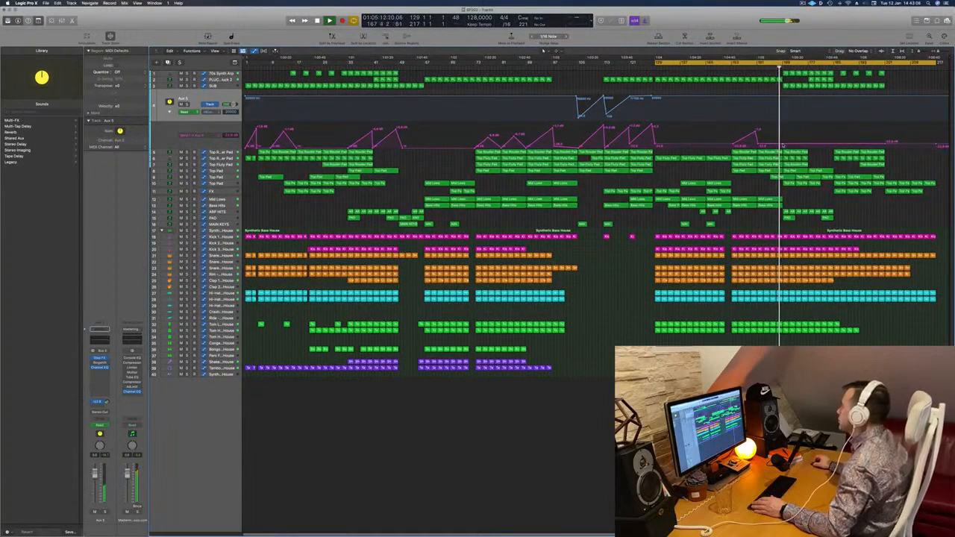
{"action": "left_click_drag", "start_coordinate": [783, 141], "coordinate": [787, 132]}
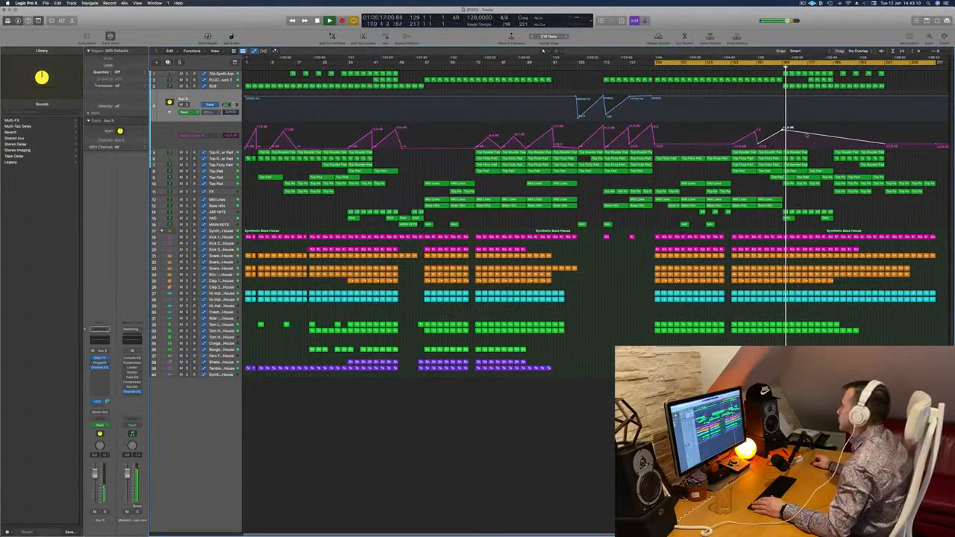
{"action": "left_click_drag", "start_coordinate": [811, 132], "coordinate": [812, 146]}
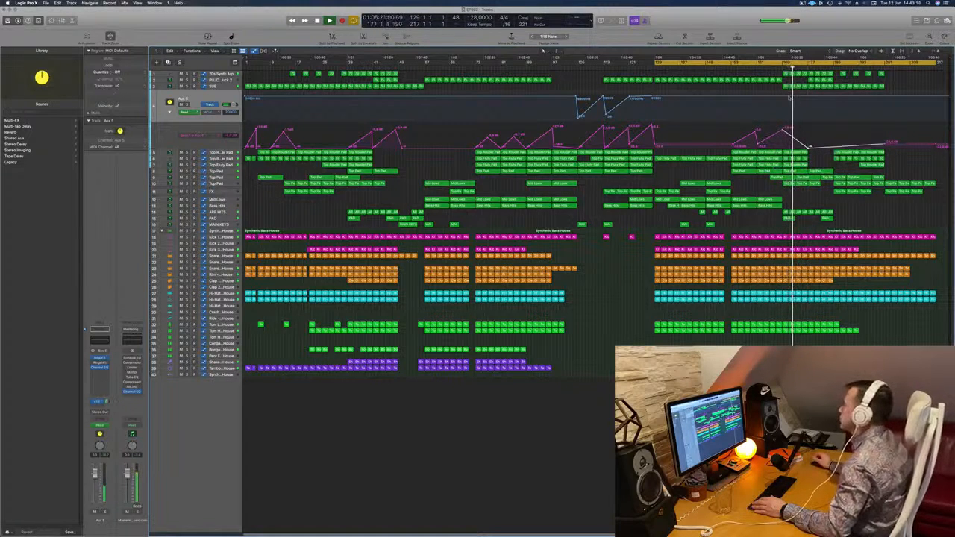
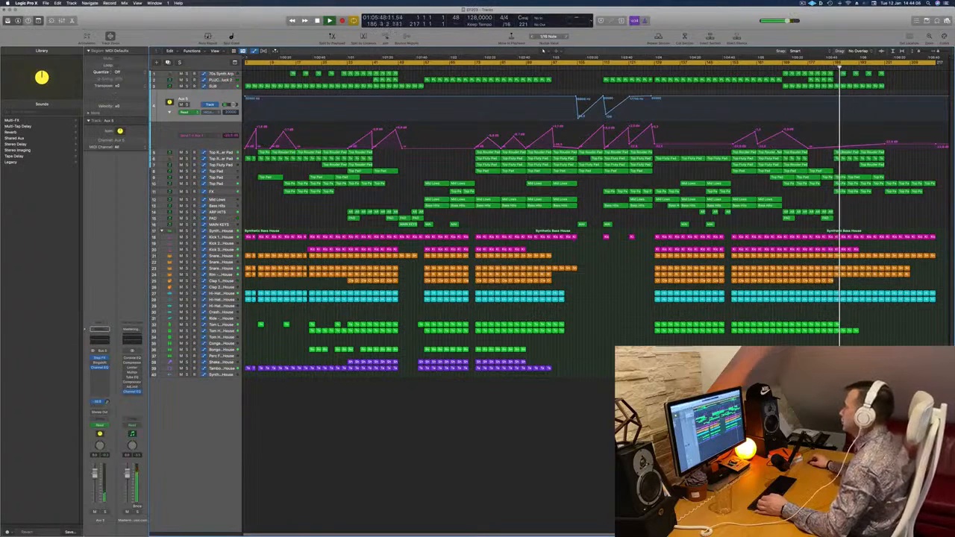
Step: Select the FX track and show its volume automation lane
{"action": "left_click", "coordinate": [224, 194]}
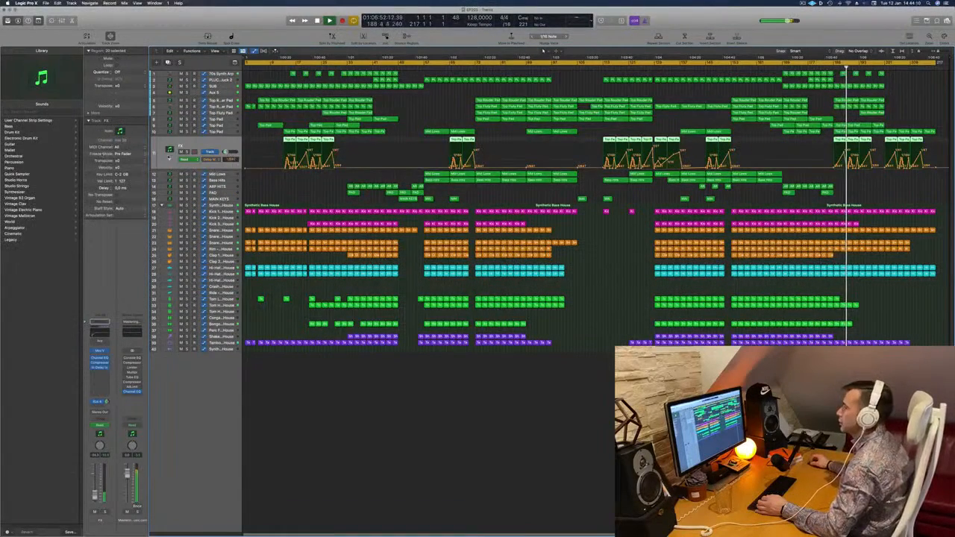
{"action": "left_click", "coordinate": [170, 160]}
{"action": "left_click", "coordinate": [672, 113]}
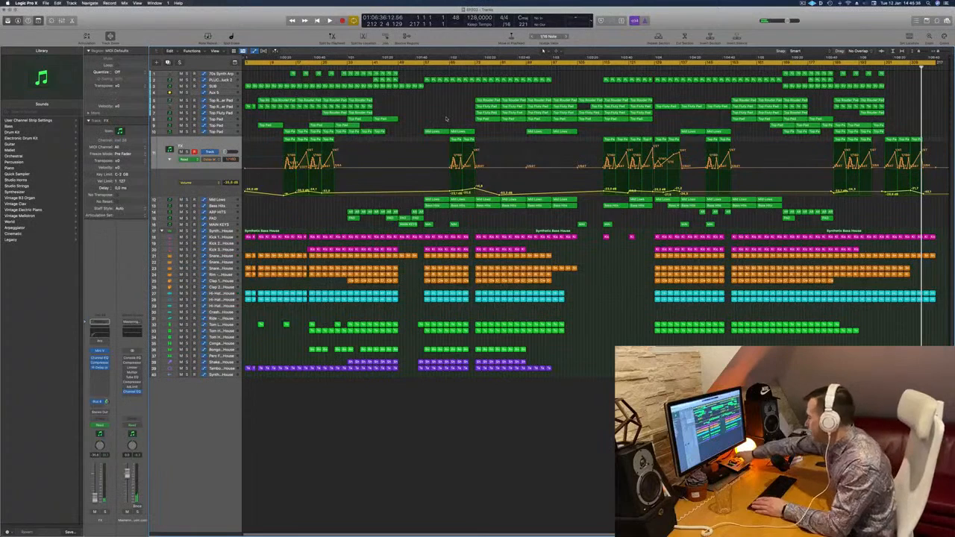
Step: Return to the start of the project and play the whole arrangement back
{"action": "key", "text": "Return"}
{"action": "key", "text": "space"}
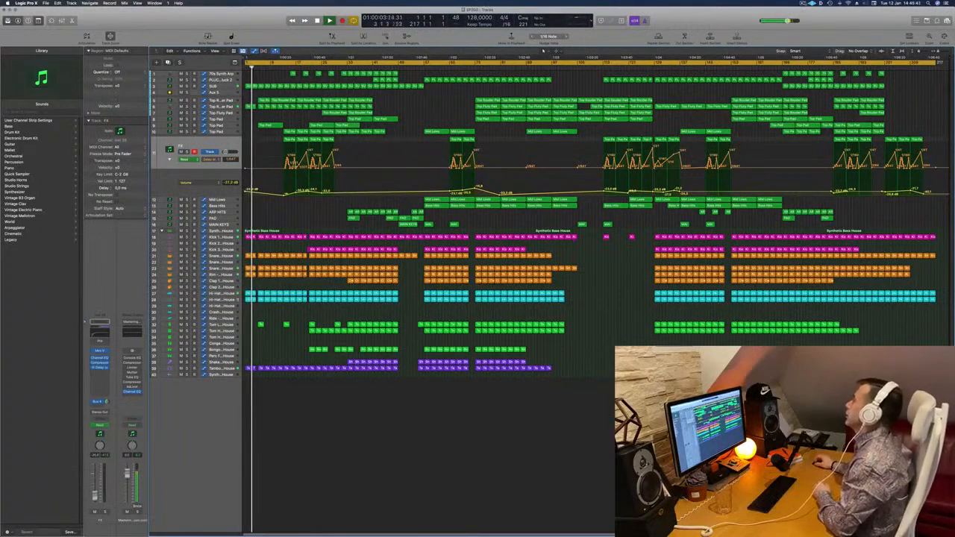
{"action": "left_click", "coordinate": [803, 3]}
{"action": "left_click", "coordinate": [723, 22]}
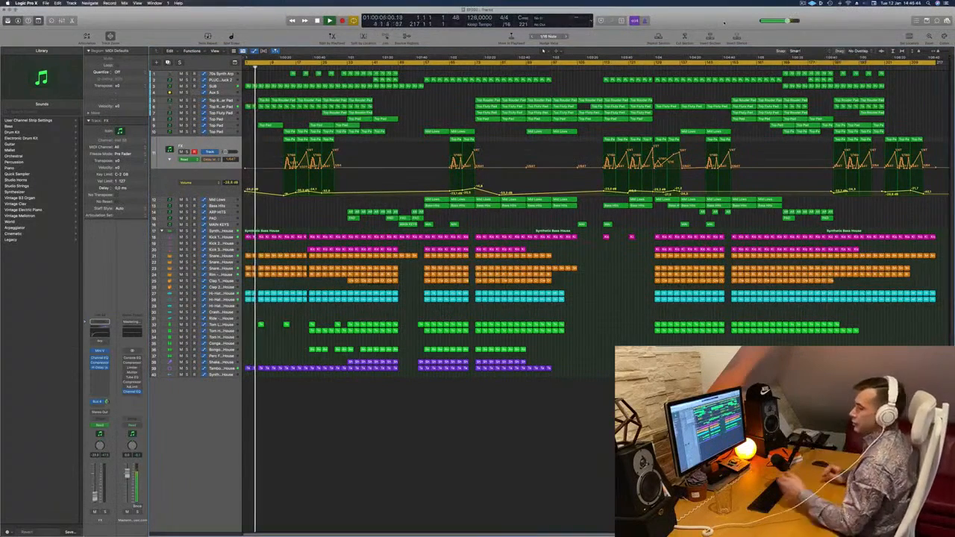